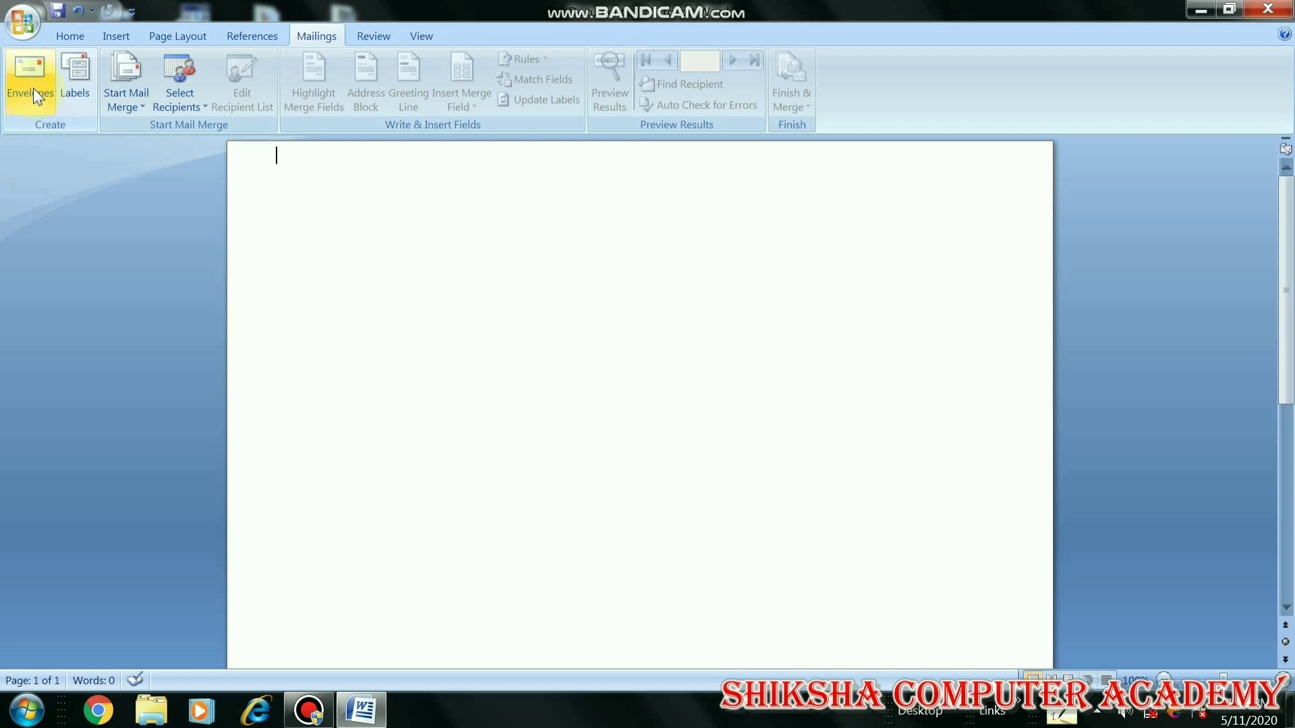
Start an envelope whose delivery address reads TO, then the recipient's name and postal address on separate lines
{"action": "left_click", "coordinate": [34, 87]}
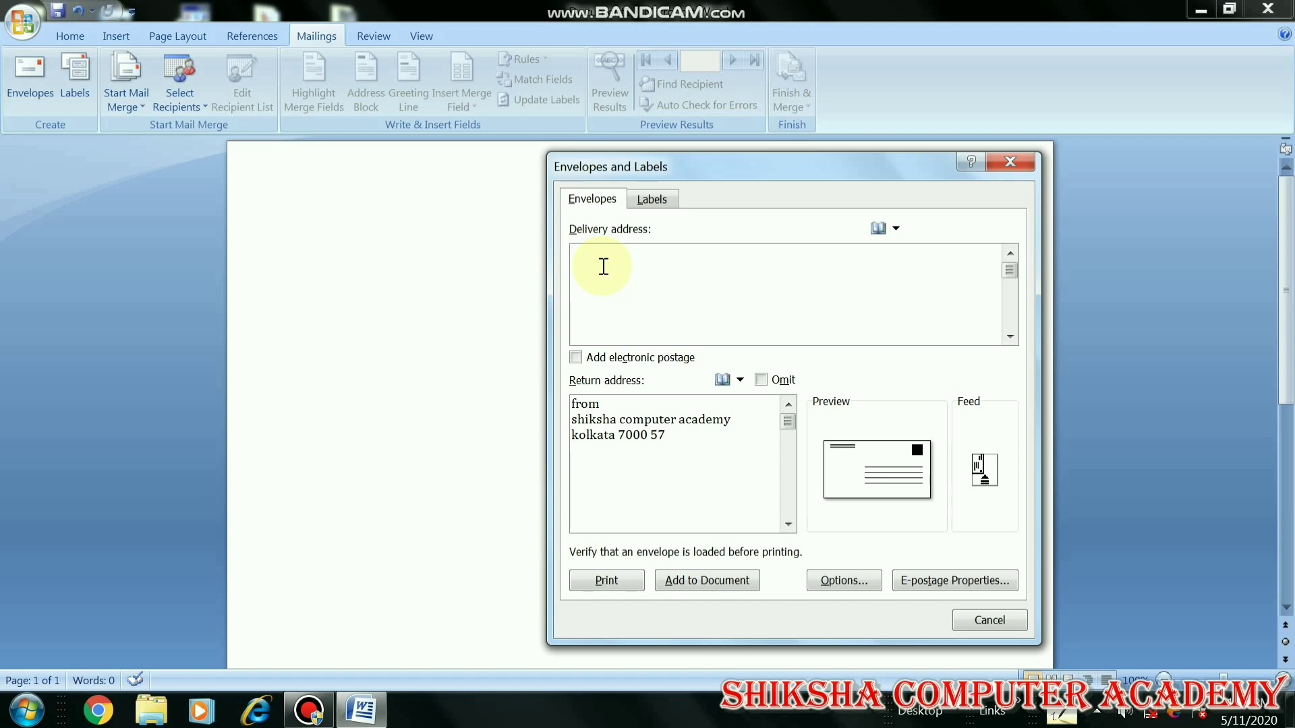
{"action": "type", "text": "R"}
{"action": "key", "text": "BackSpace"}
{"action": "type", "text": "TO"}
{"action": "key", "text": "Return"}
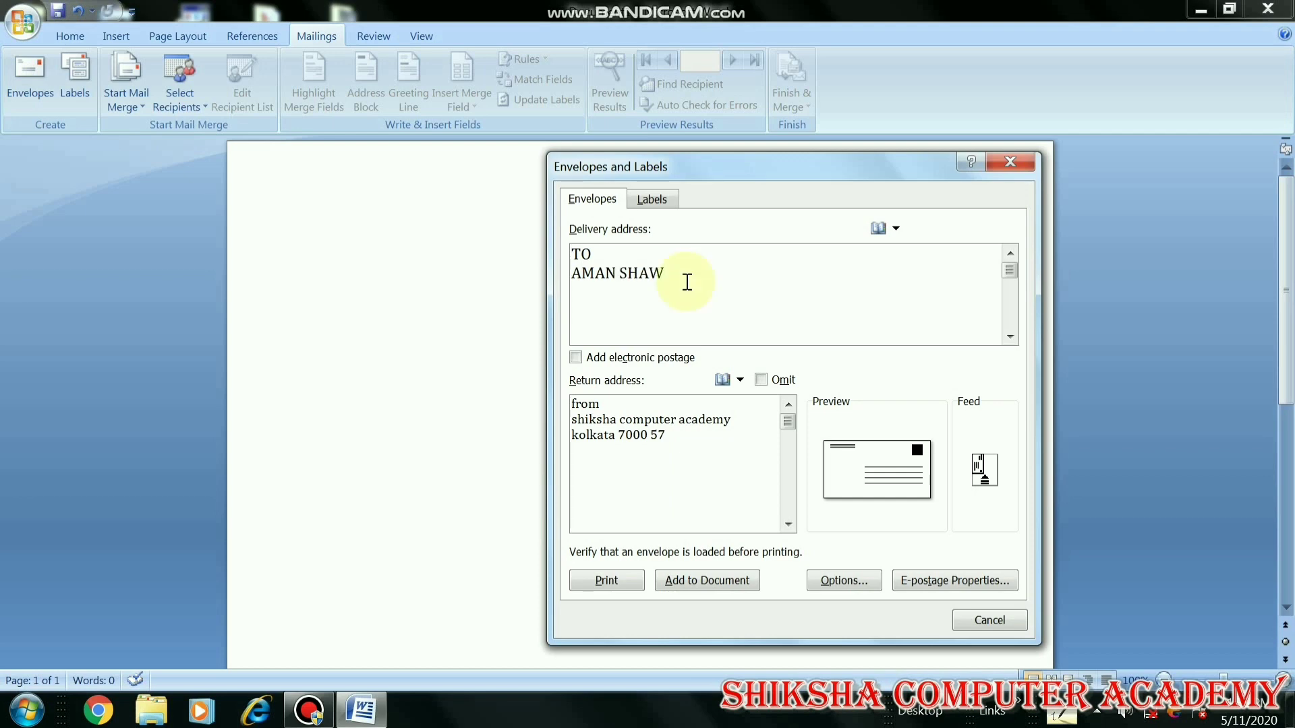
{"action": "key", "text": "Return"}
{"action": "type", "text": "RATHTALA"}
{"action": "key", "text": "Return"}
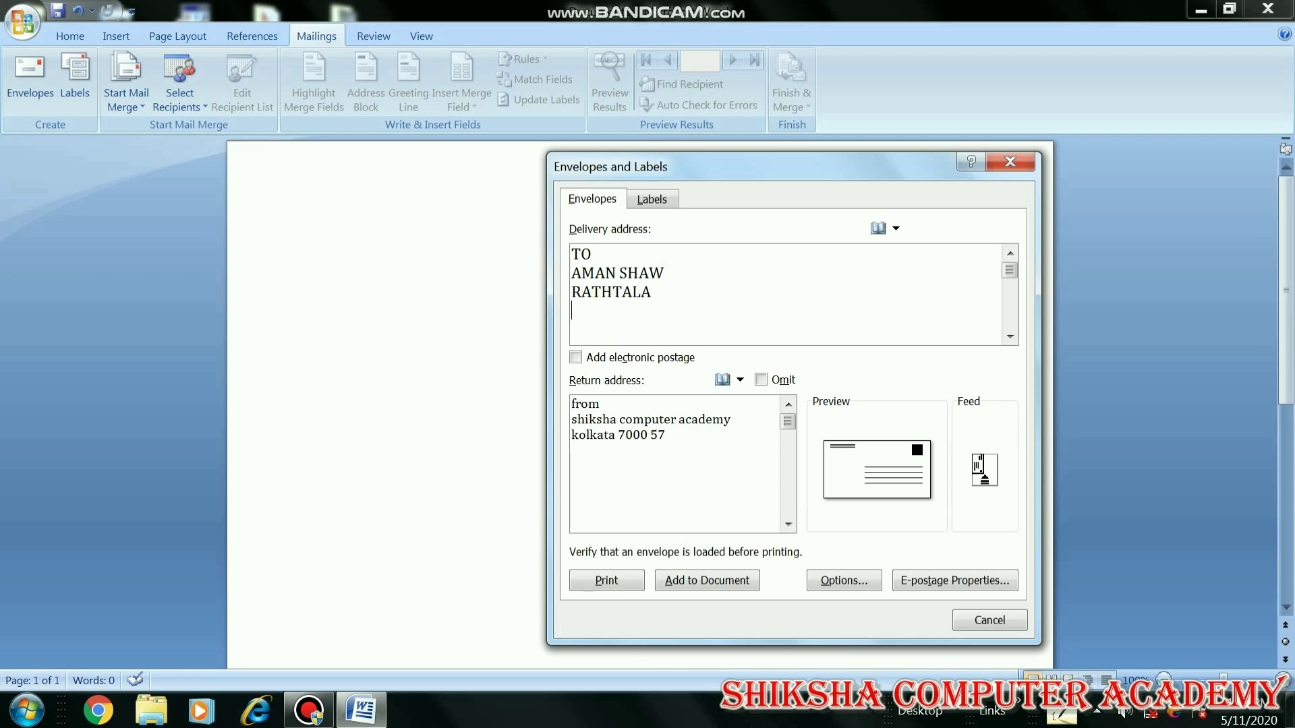
{"action": "type", "text": "KOLKATA -7000"}
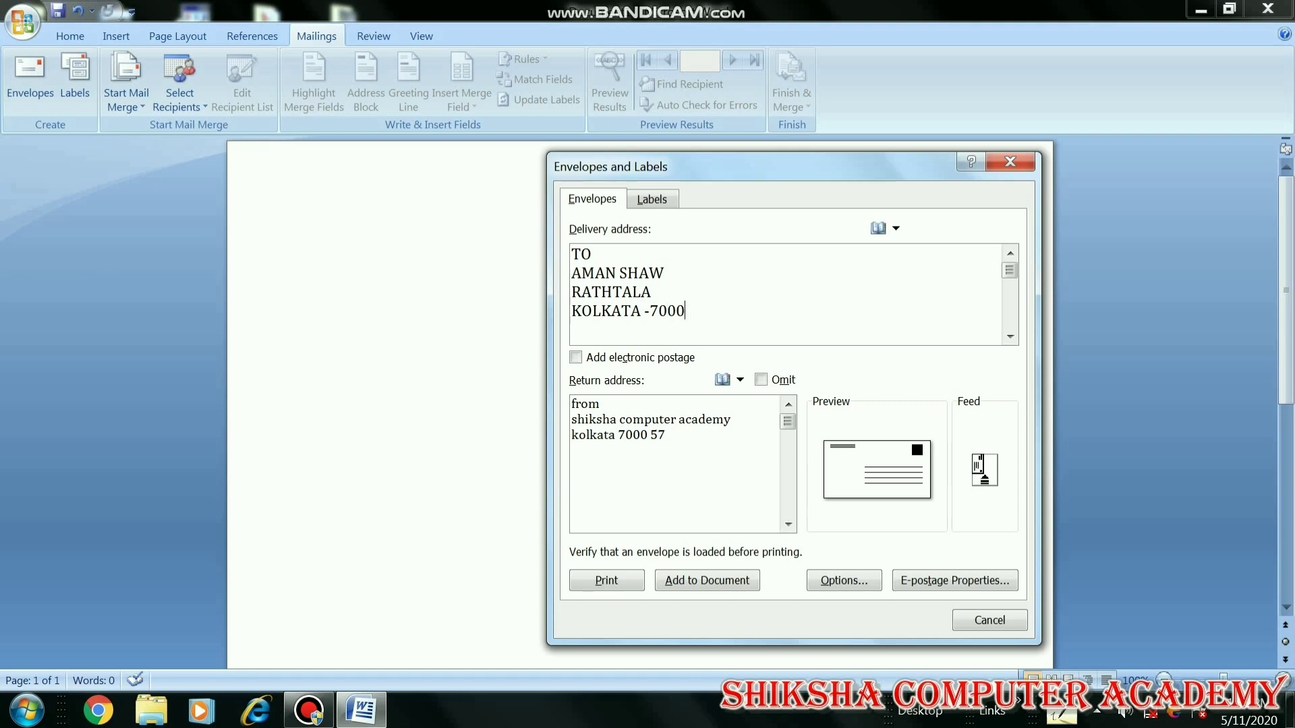
{"action": "key", "text": "BackSpace"}
{"action": "type", "text": "057"}
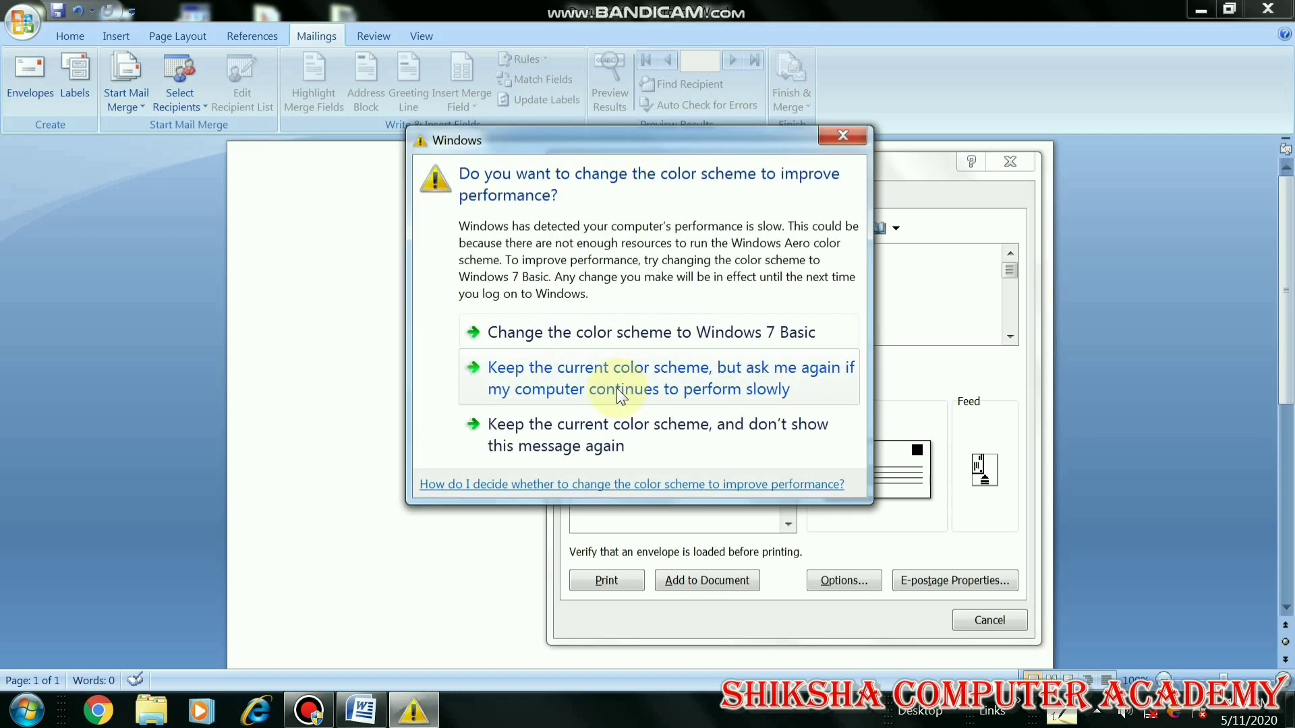
{"action": "left_click", "coordinate": [842, 135]}
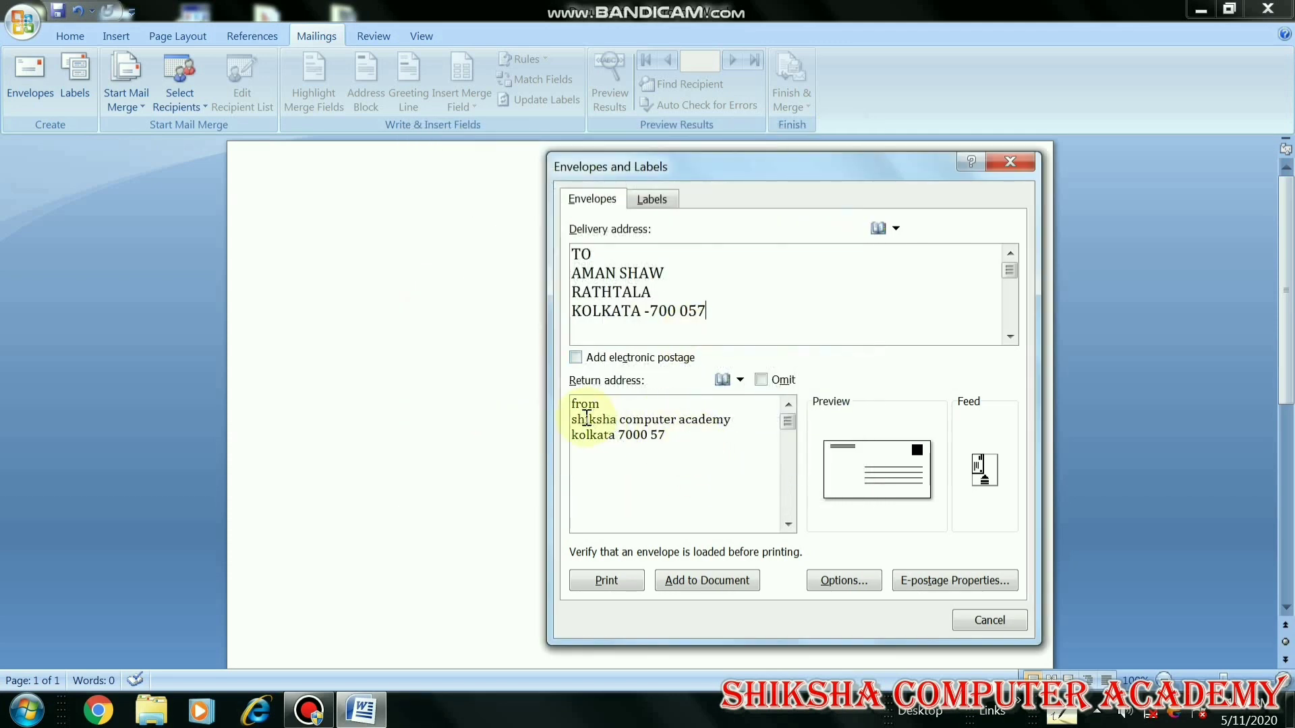
{"action": "left_click", "coordinate": [668, 435]}
Replace the old return address with 'FROM SHIKSHA COMPUTER ACADEMY KOLKATA'
{"action": "left_click_drag", "start_coordinate": [655, 435], "coordinate": [572, 405]}
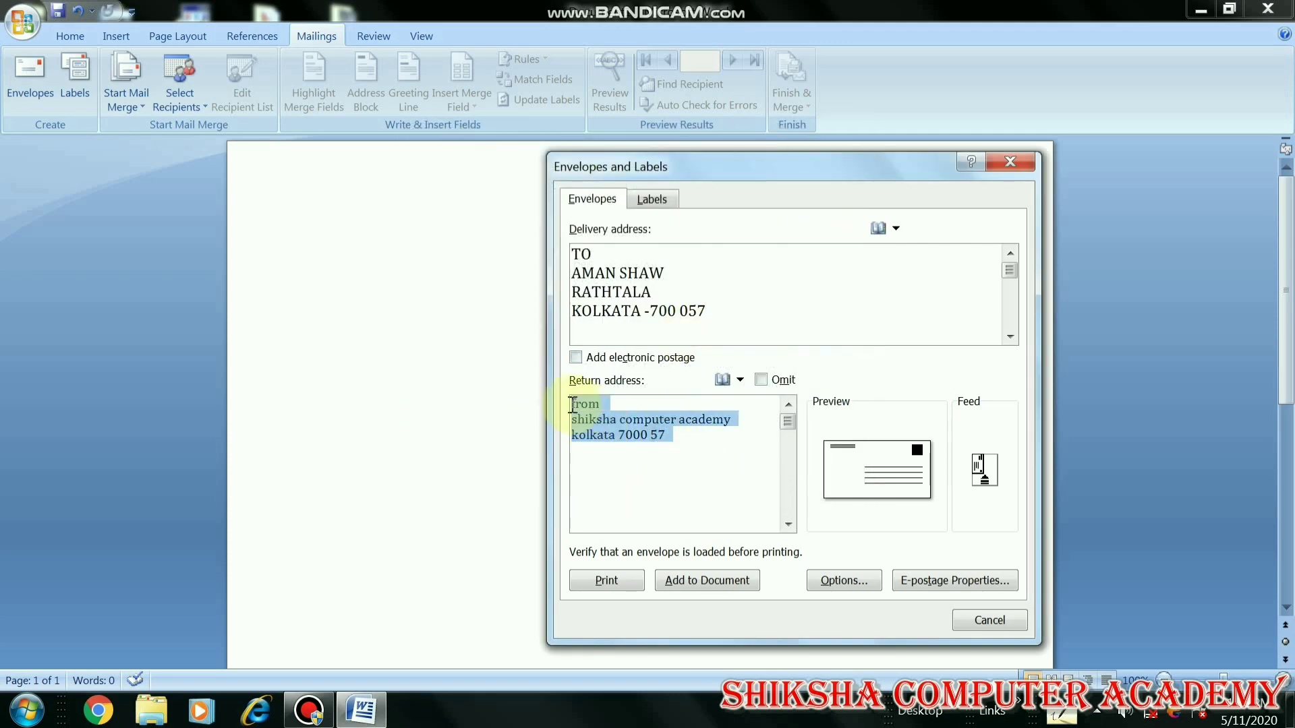
{"action": "key", "text": "Delete"}
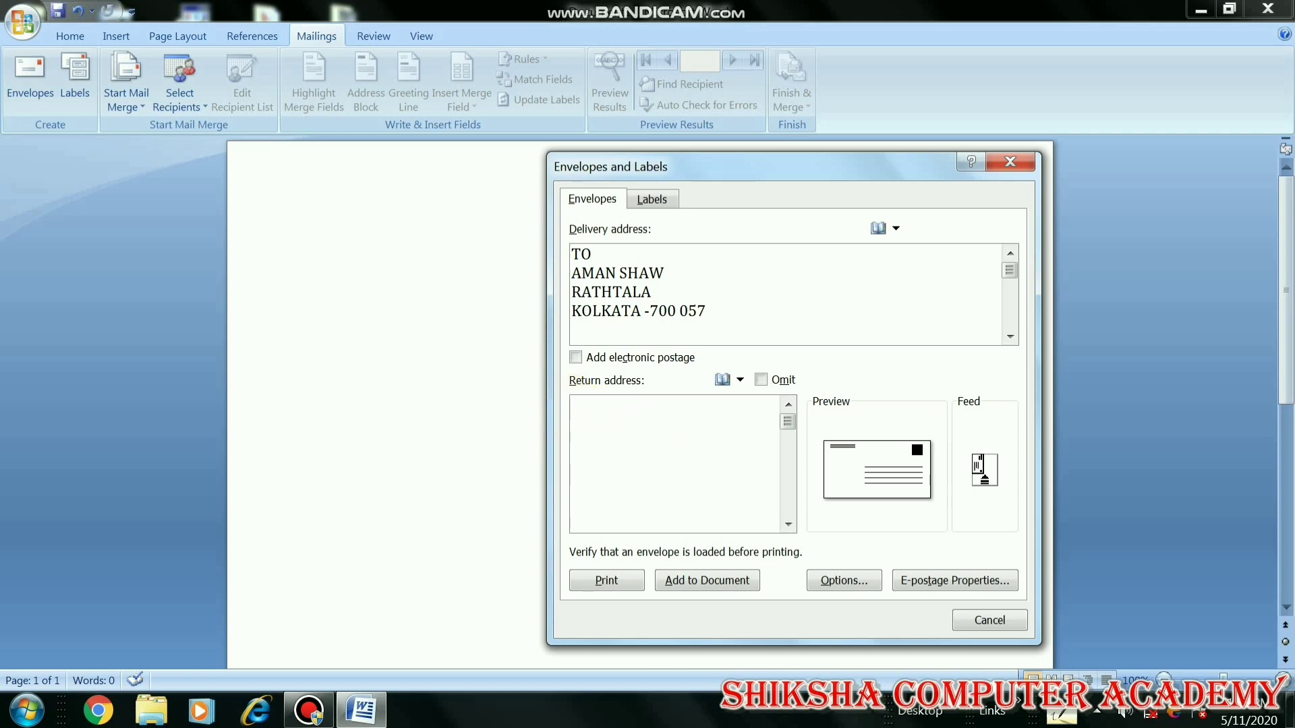
{"action": "type", "text": "FR"}
{"action": "type", "text": "OM "}
{"action": "type", "text": "SHIKS"}
{"action": "type", "text": "HA "}
{"action": "type", "text": "COM"}
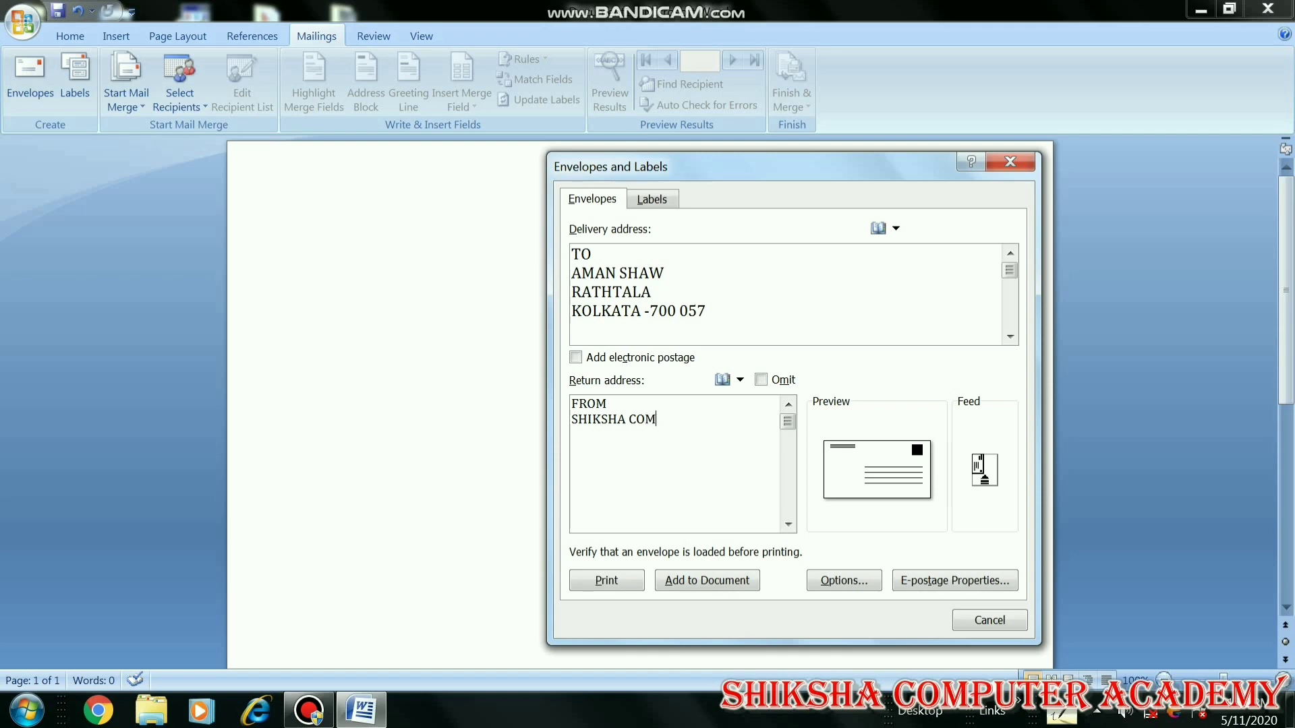
{"action": "type", "text": "PUTER ACADEMY "}
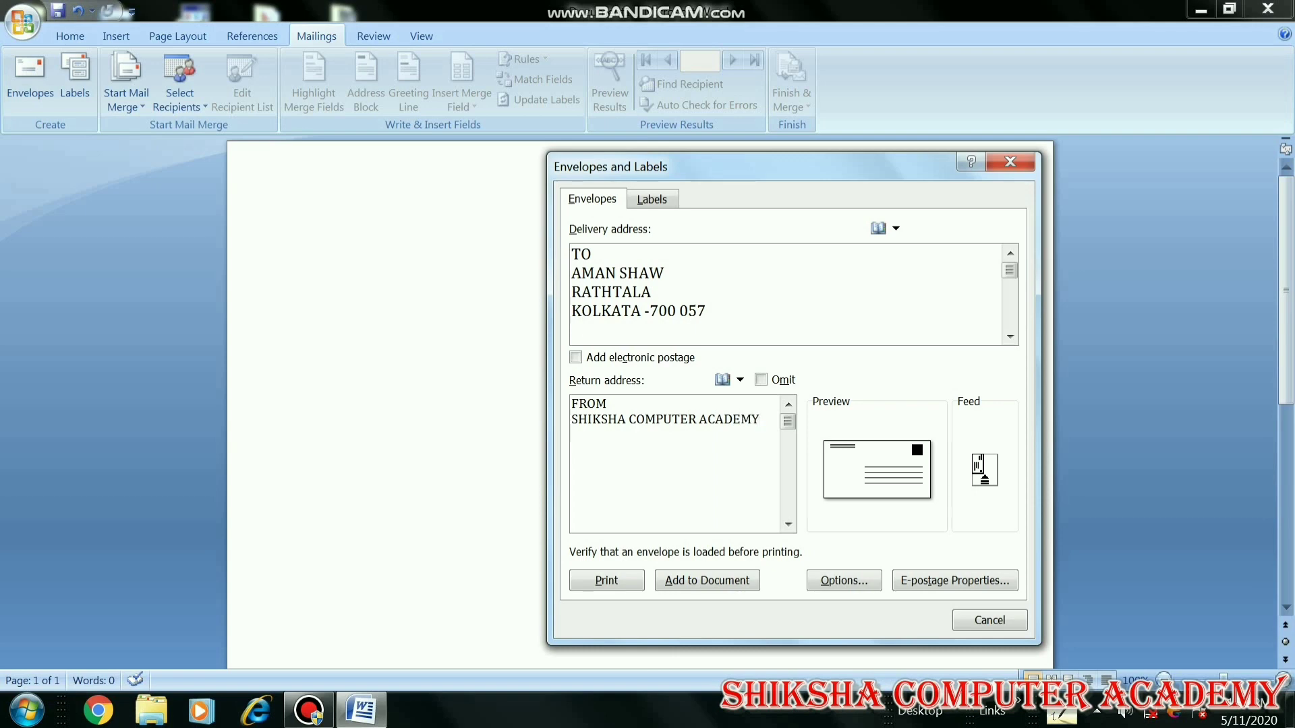
{"action": "type", "text": "KOLKATA"}
{"action": "left_click", "coordinate": [834, 579]}
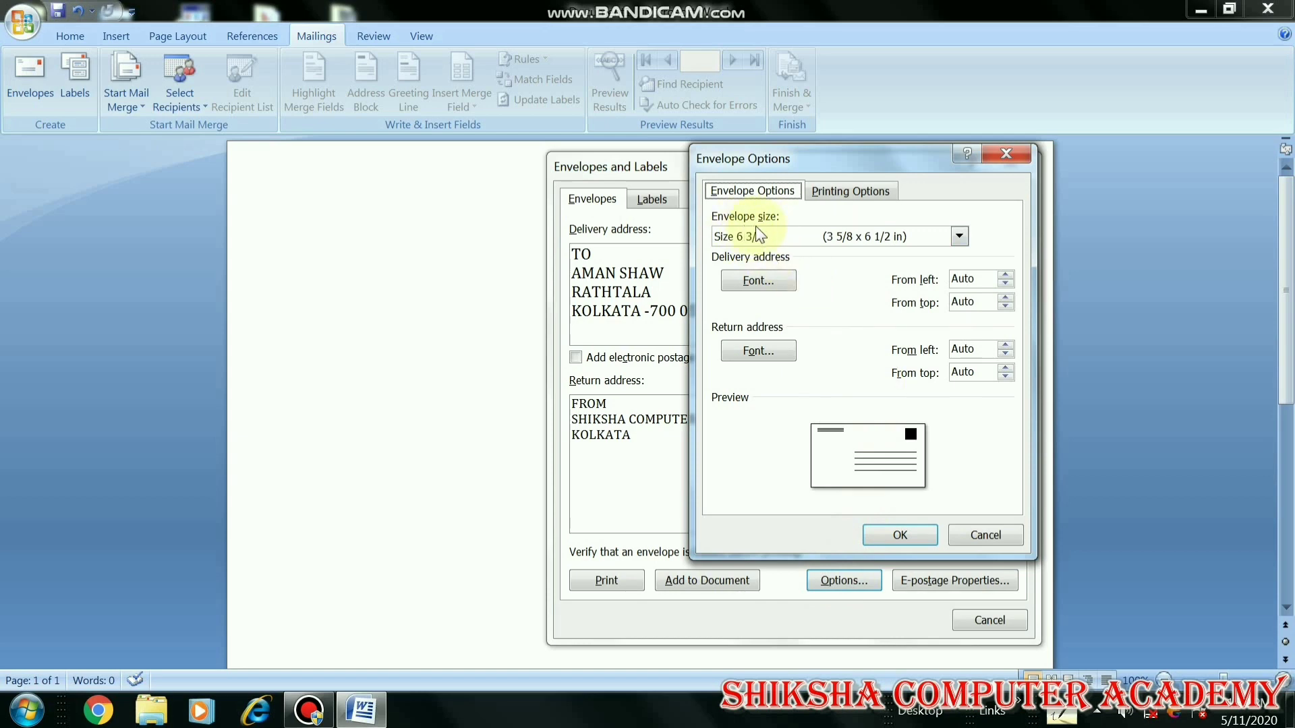
{"action": "left_click", "coordinate": [958, 241]}
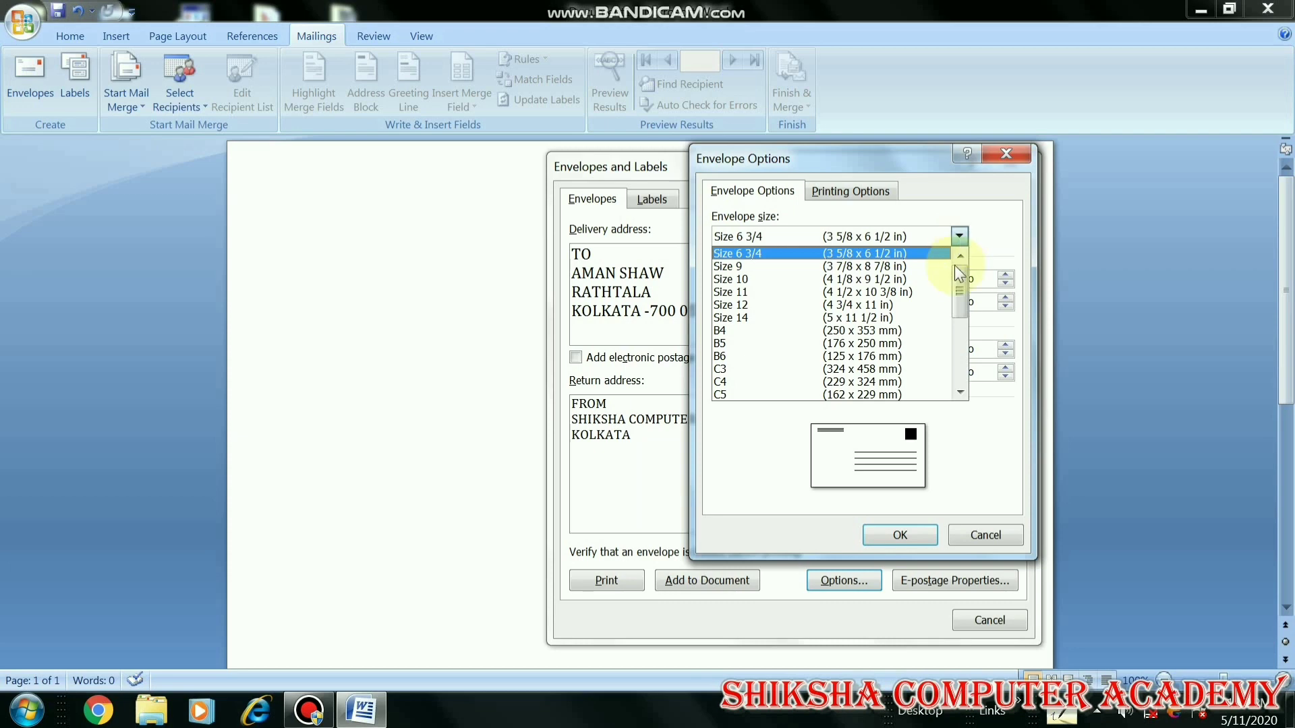
{"action": "mouse_move", "coordinate": [962, 273]}
{"action": "left_mouse_down"}
{"action": "mouse_move", "coordinate": [962, 361]}
{"action": "mouse_move", "coordinate": [957, 249]}
{"action": "left_mouse_up"}
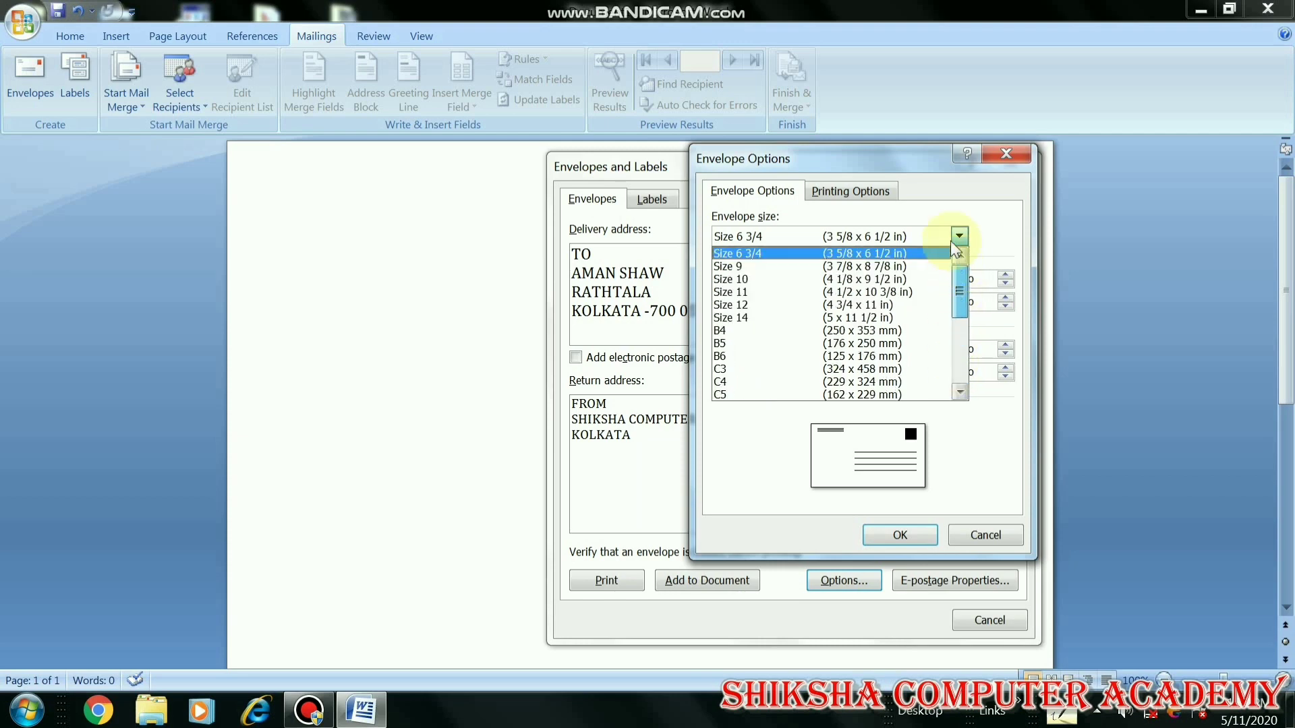
{"action": "left_click", "coordinate": [885, 235]}
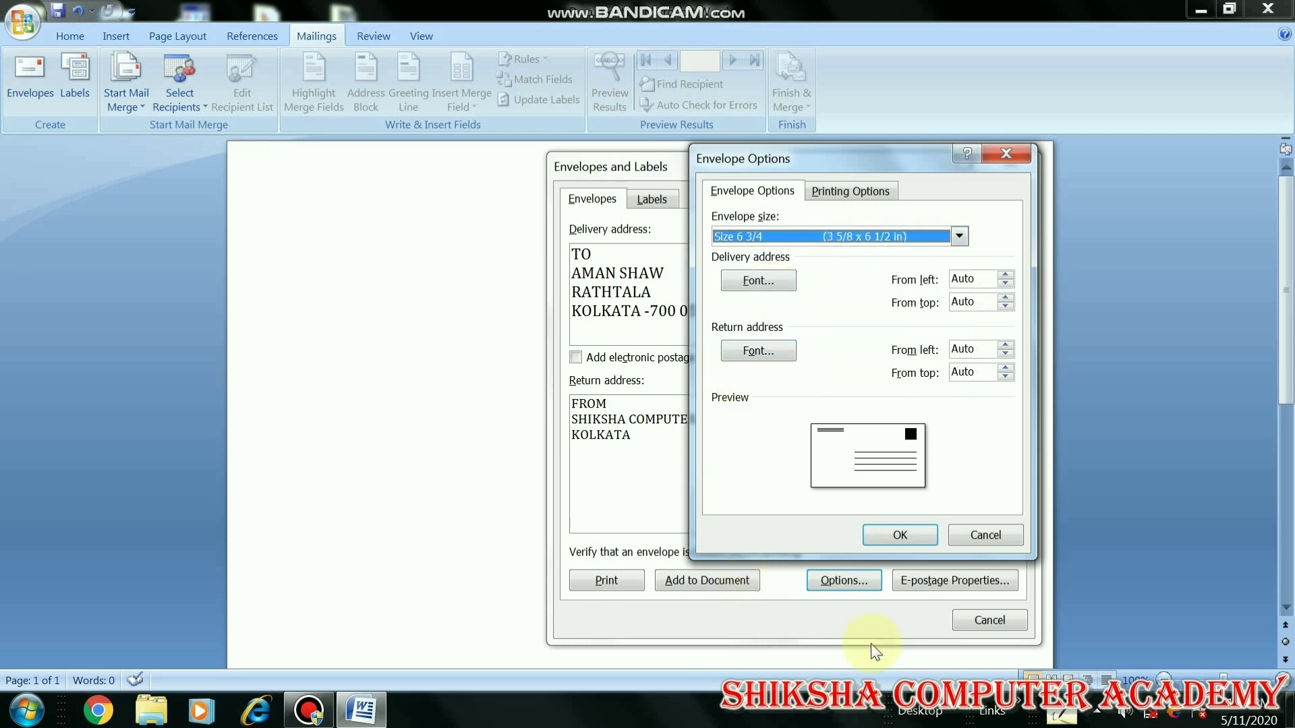
{"action": "left_click", "coordinate": [881, 533]}
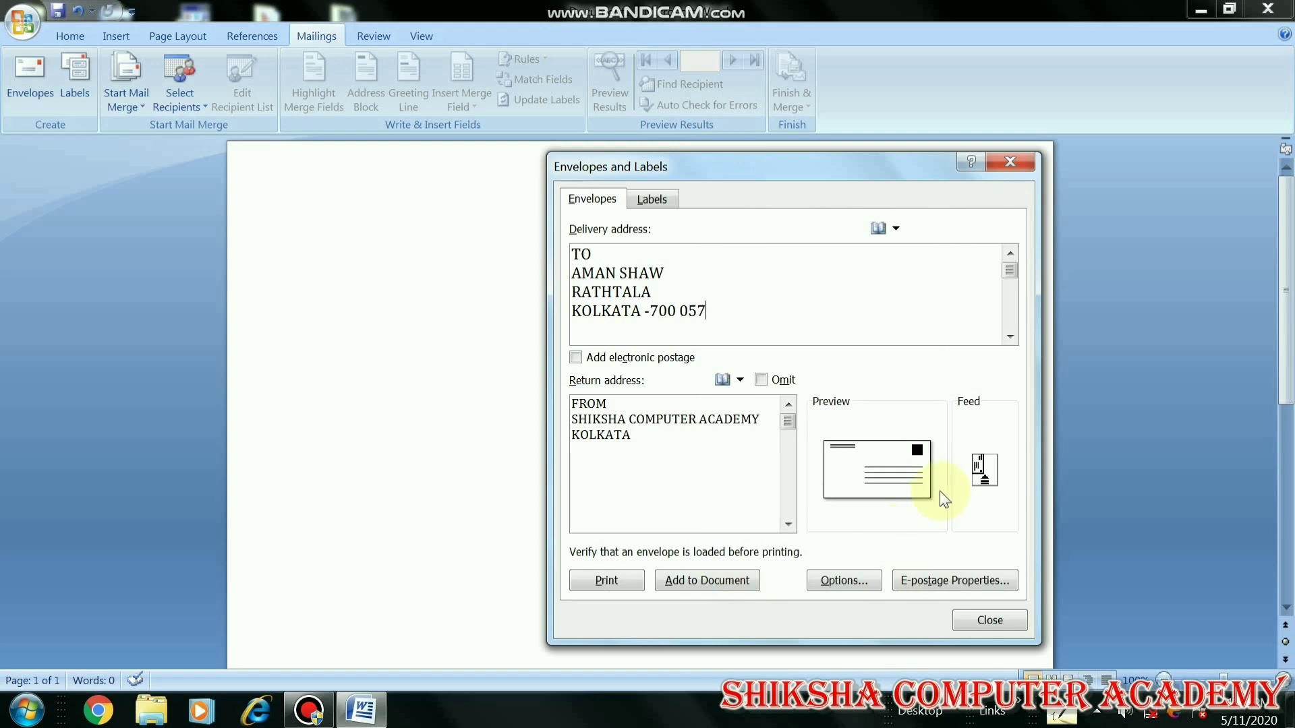
Add the envelope to the document, saving the new return address as the default
{"action": "left_click", "coordinate": [729, 584]}
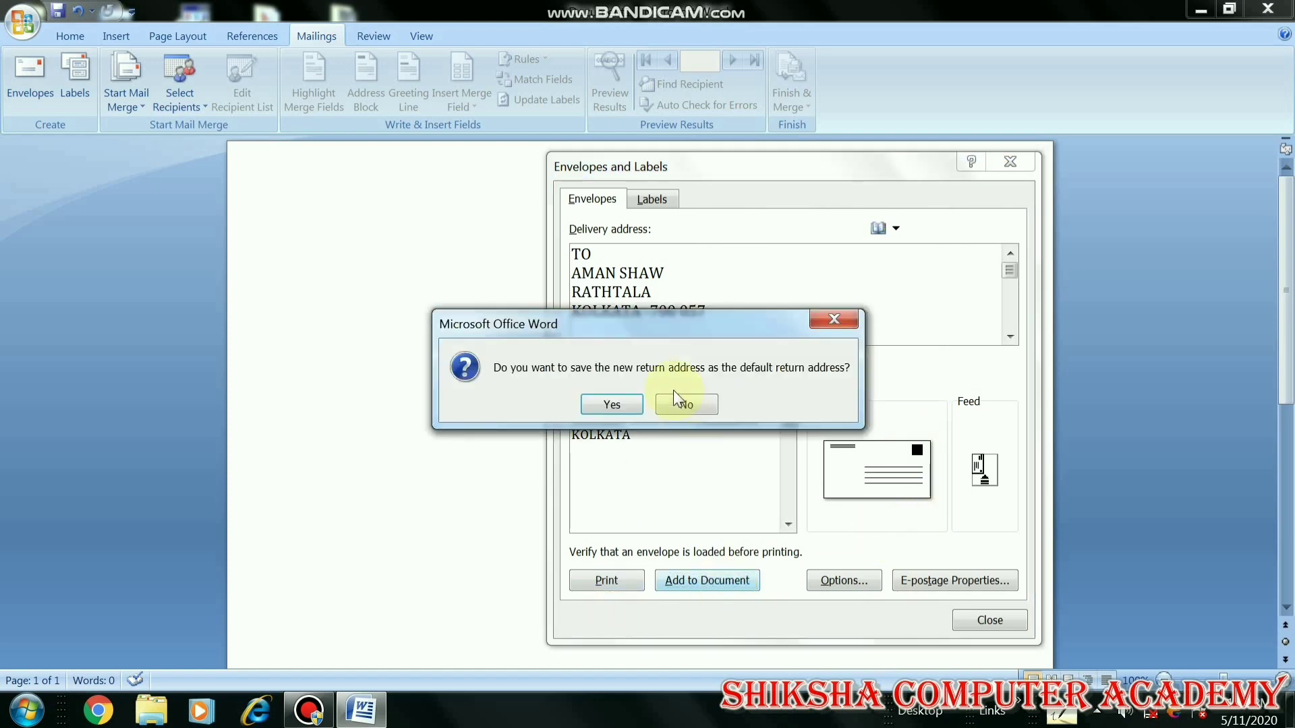
{"action": "left_click", "coordinate": [612, 404]}
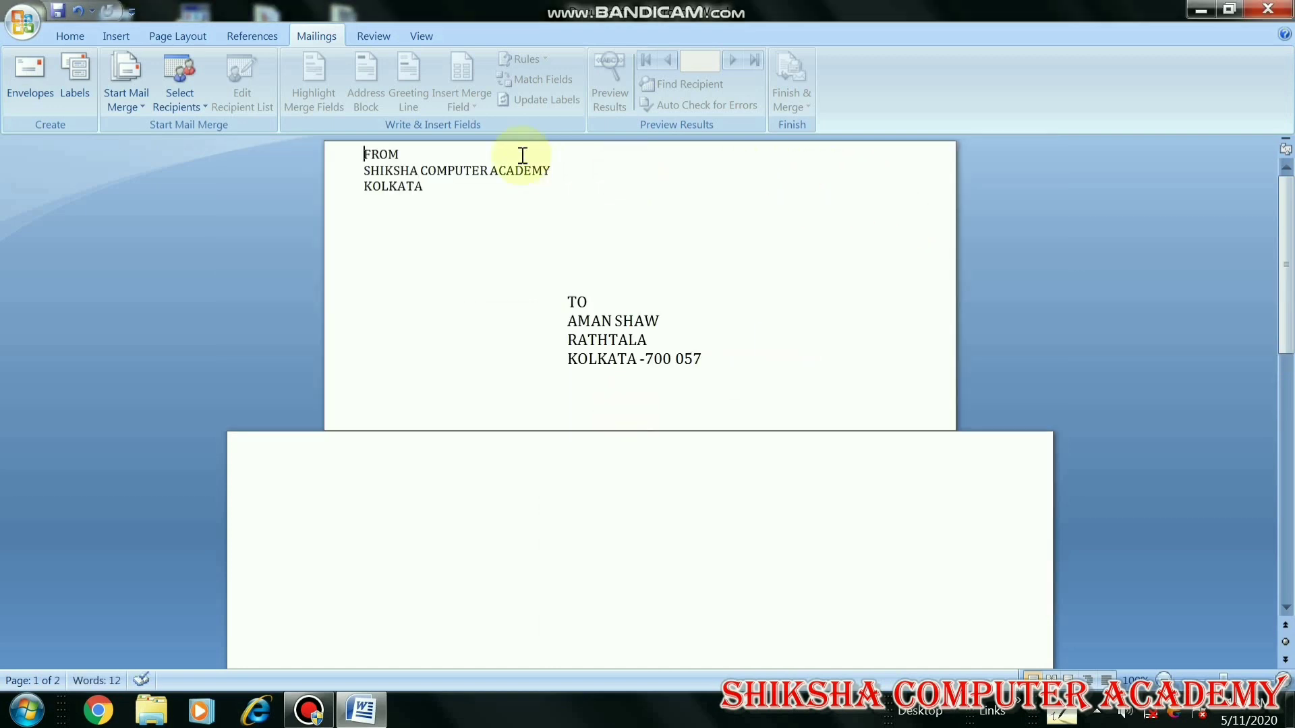
{"action": "left_click", "coordinate": [717, 336]}
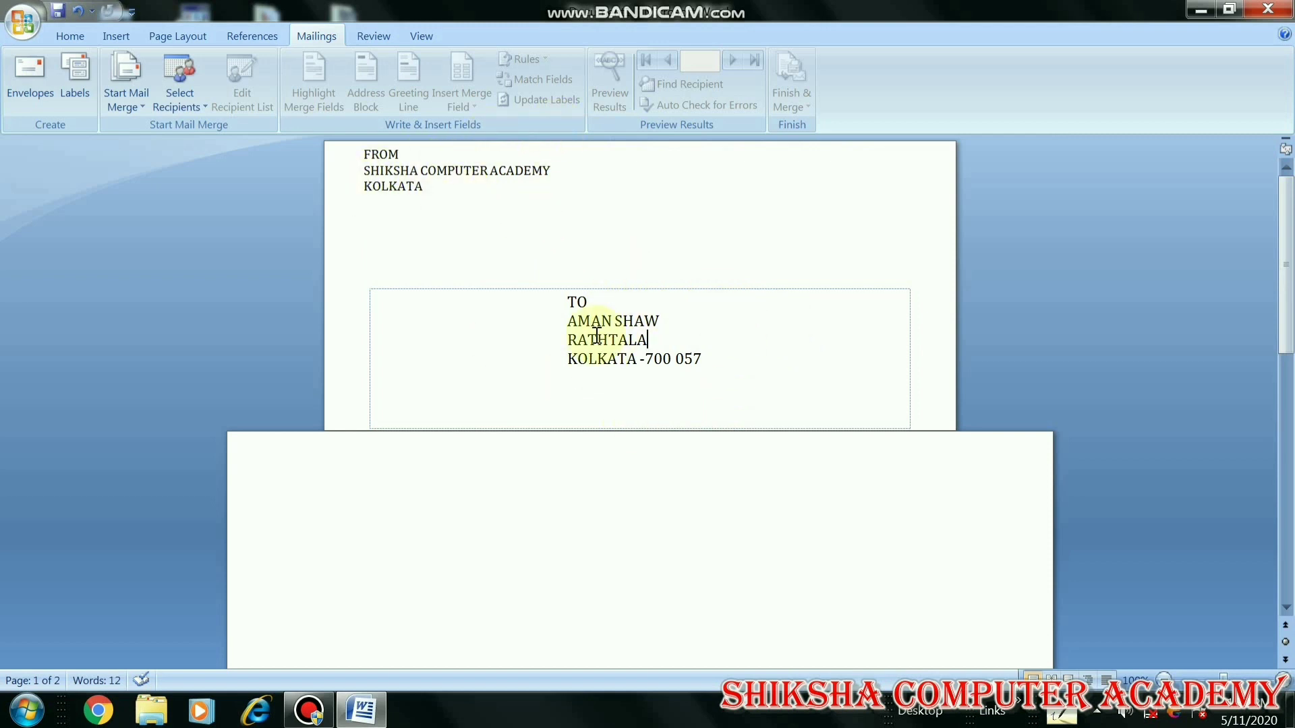
Format the FROM return address as red, bold Algerian at 14 pt
{"action": "left_click", "coordinate": [437, 198]}
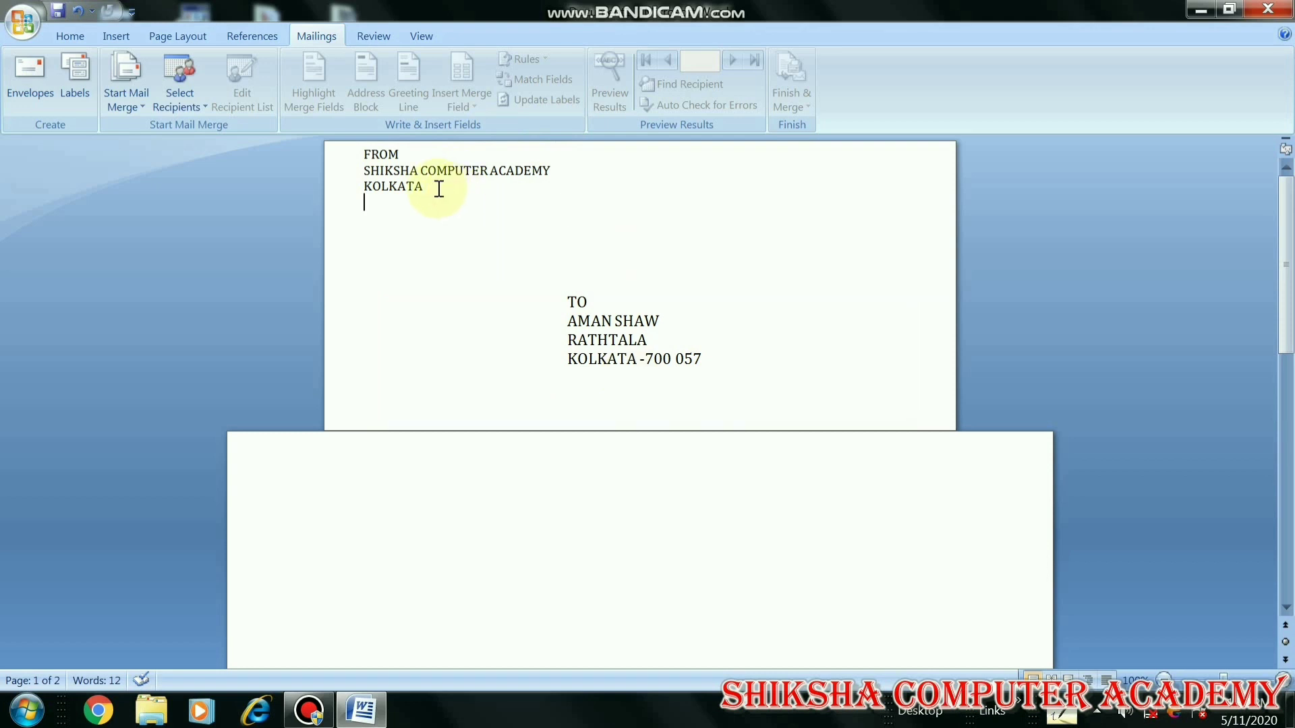
{"action": "left_click_drag", "start_coordinate": [436, 191], "coordinate": [361, 156]}
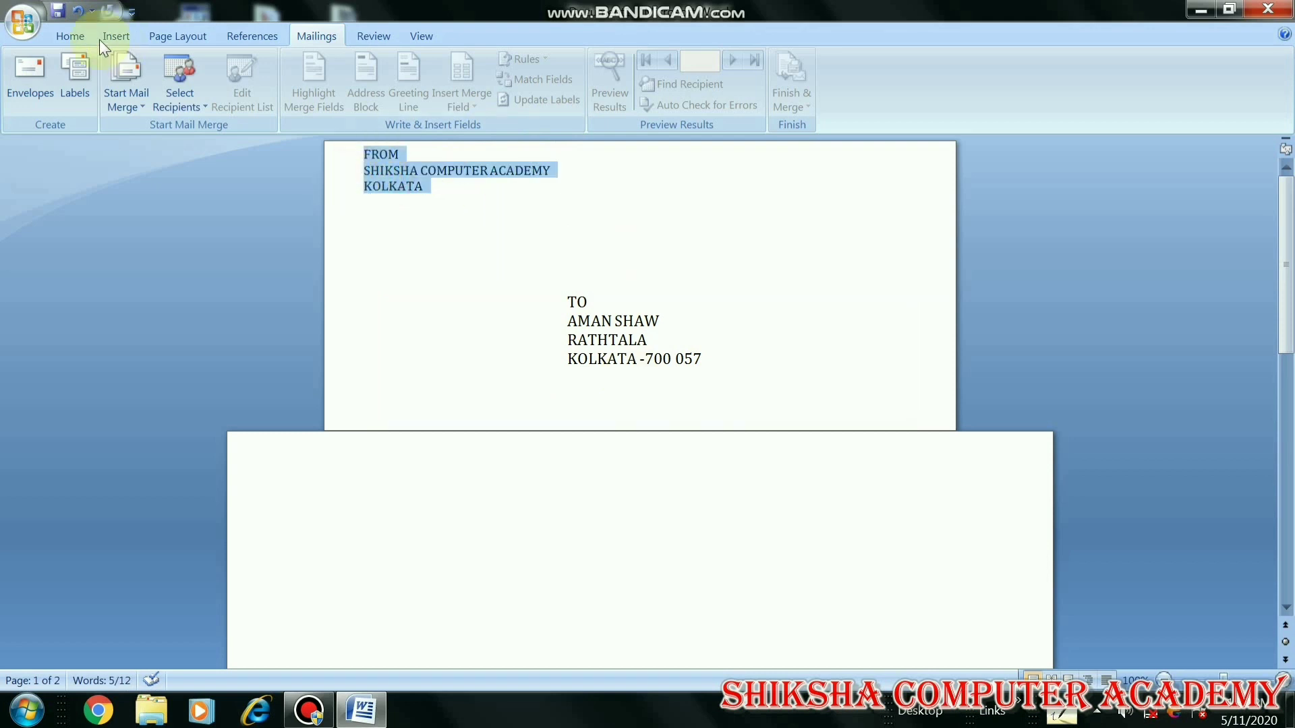
{"action": "left_click", "coordinate": [58, 40]}
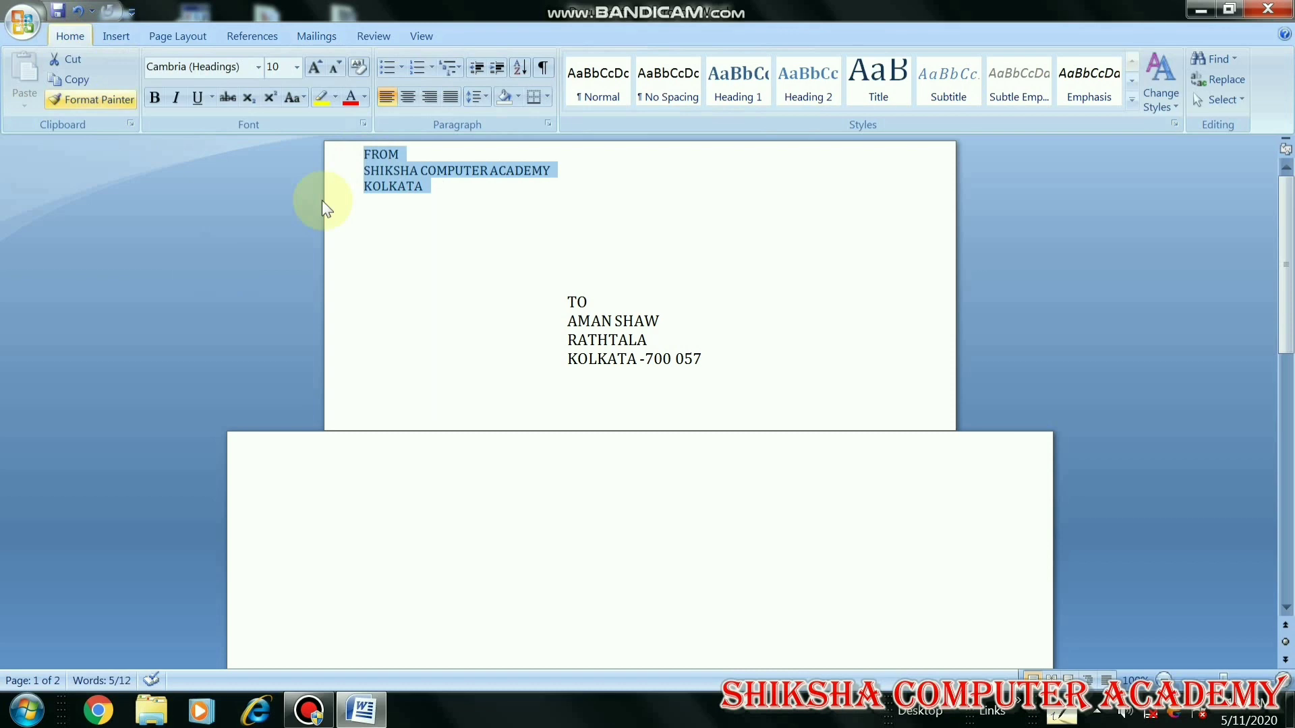
{"action": "left_click", "coordinate": [351, 99]}
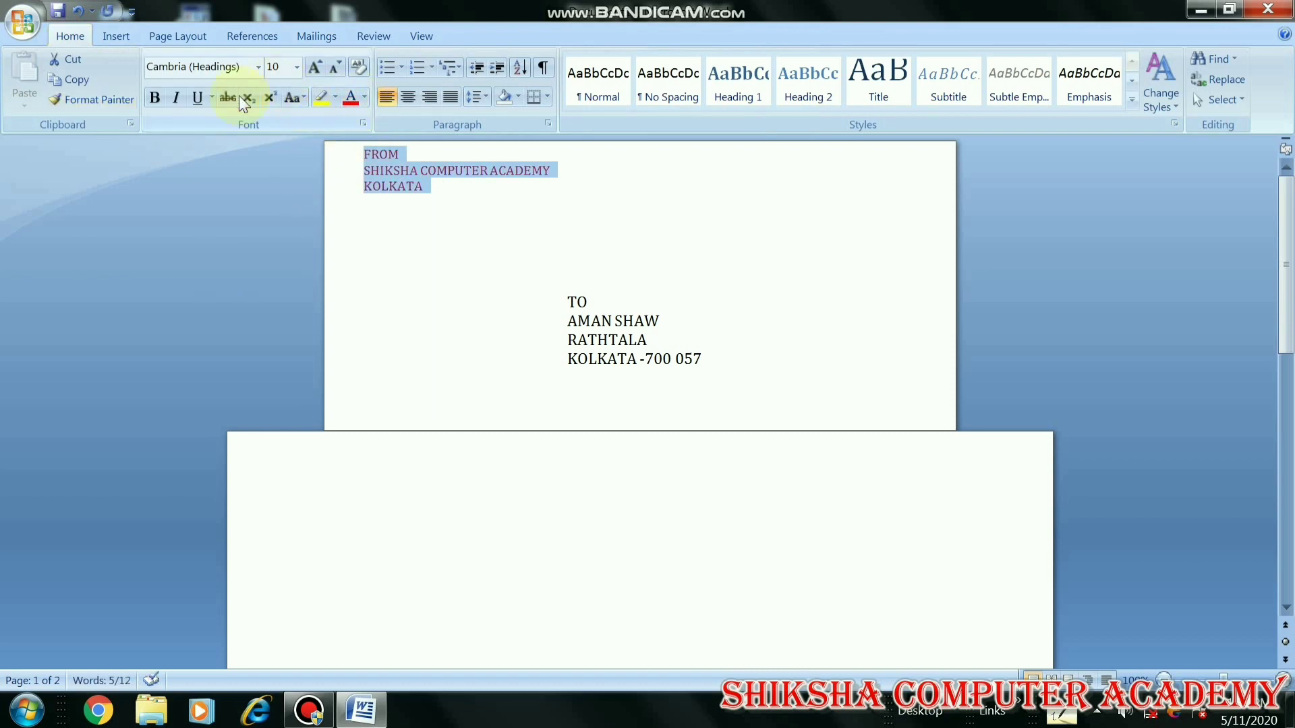
{"action": "left_click", "coordinate": [256, 66]}
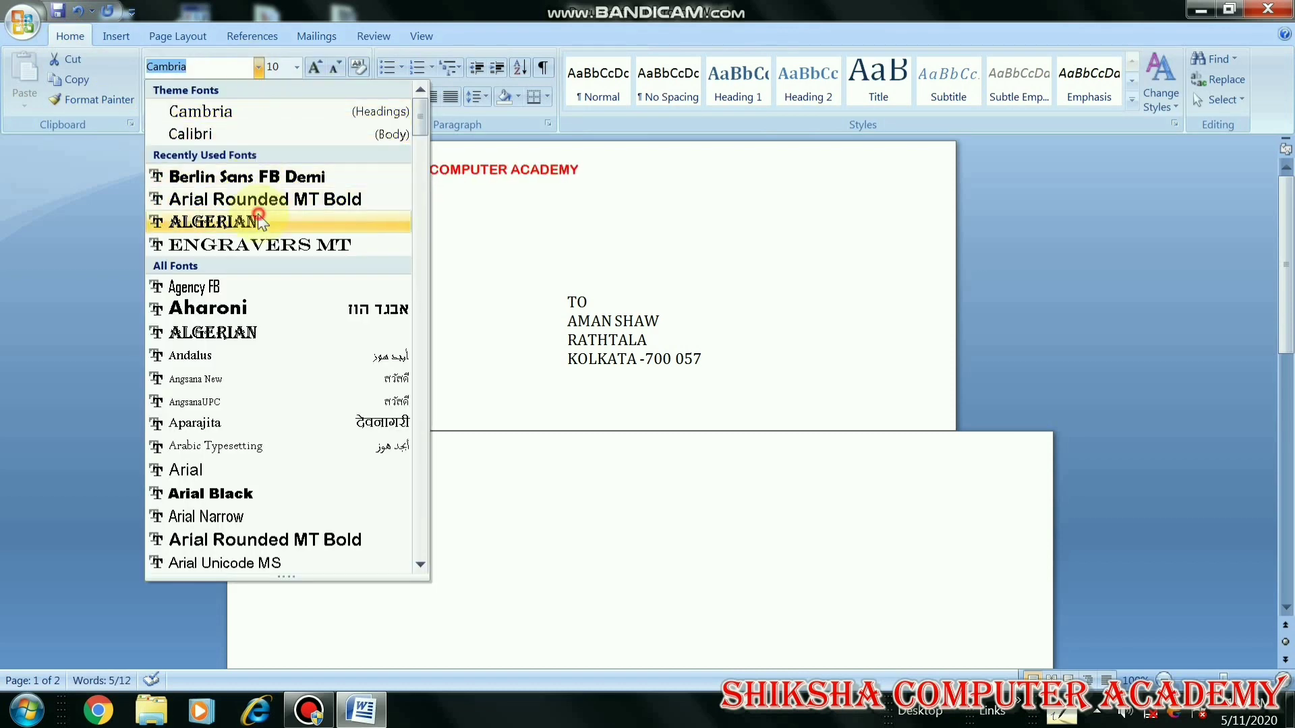
{"action": "left_click", "coordinate": [212, 222]}
{"action": "left_click", "coordinate": [155, 98]}
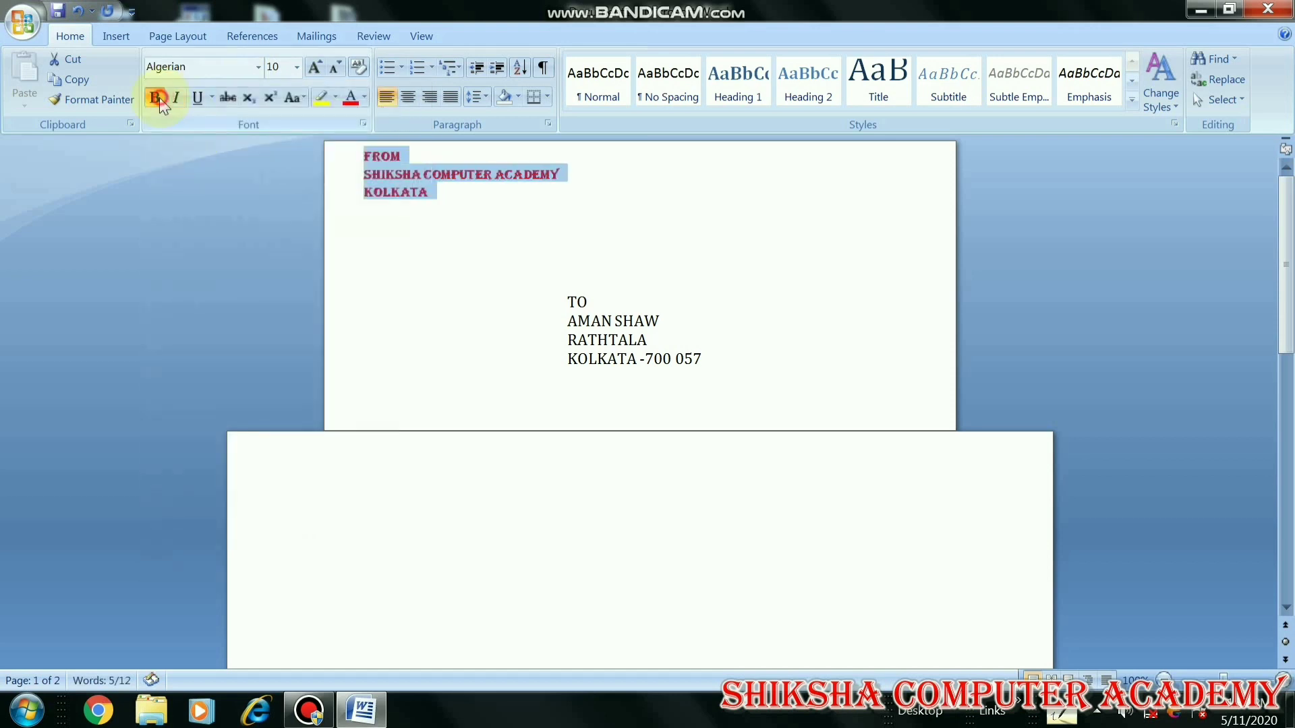
{"action": "left_click", "coordinate": [315, 67]}
{"action": "left_click", "coordinate": [314, 67]}
{"action": "left_click", "coordinate": [314, 67]}
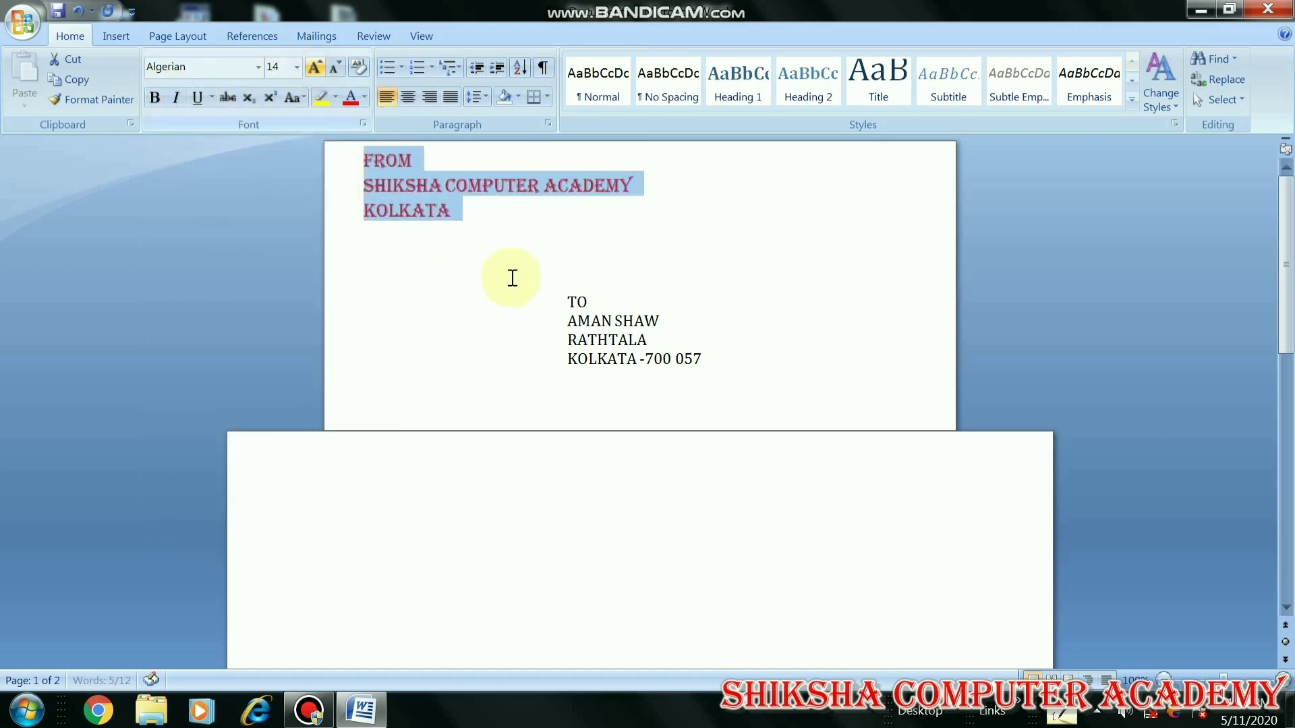
{"action": "left_click", "coordinate": [516, 228]}
{"action": "left_click", "coordinate": [500, 217]}
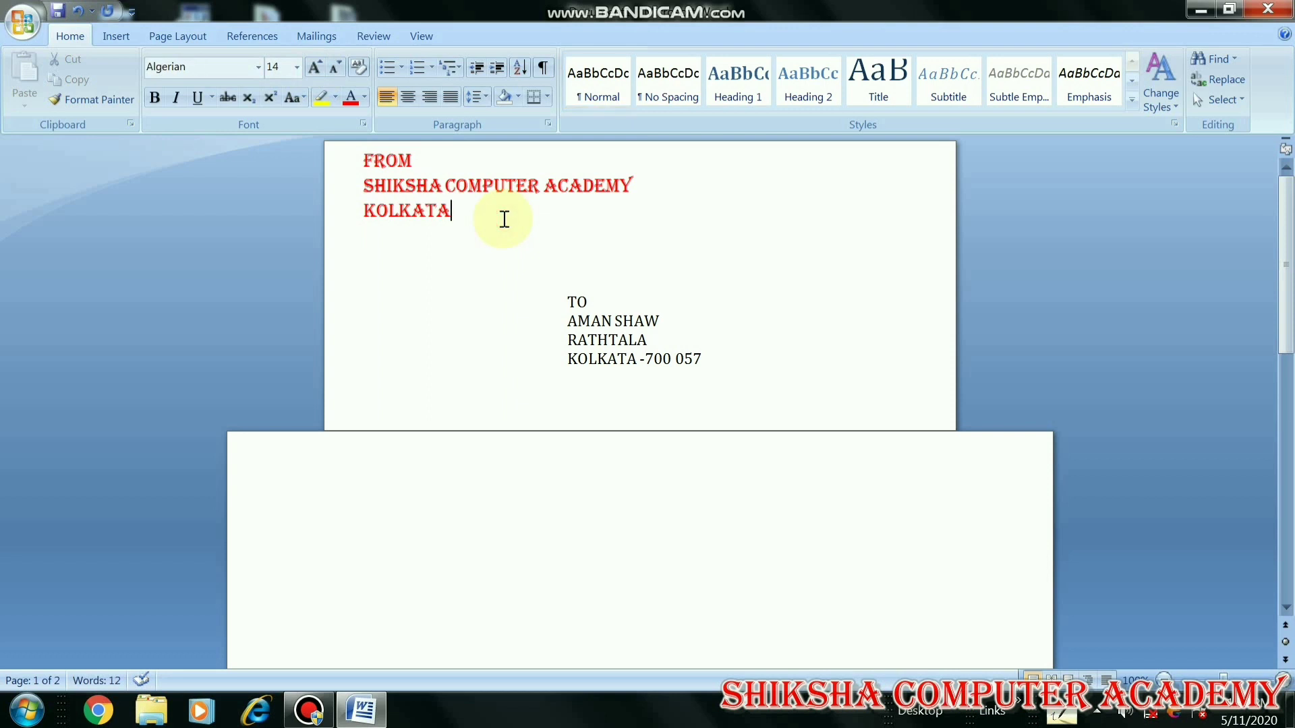
Insert the S.C.A. logo picture into the envelope
{"action": "left_click", "coordinate": [115, 37]}
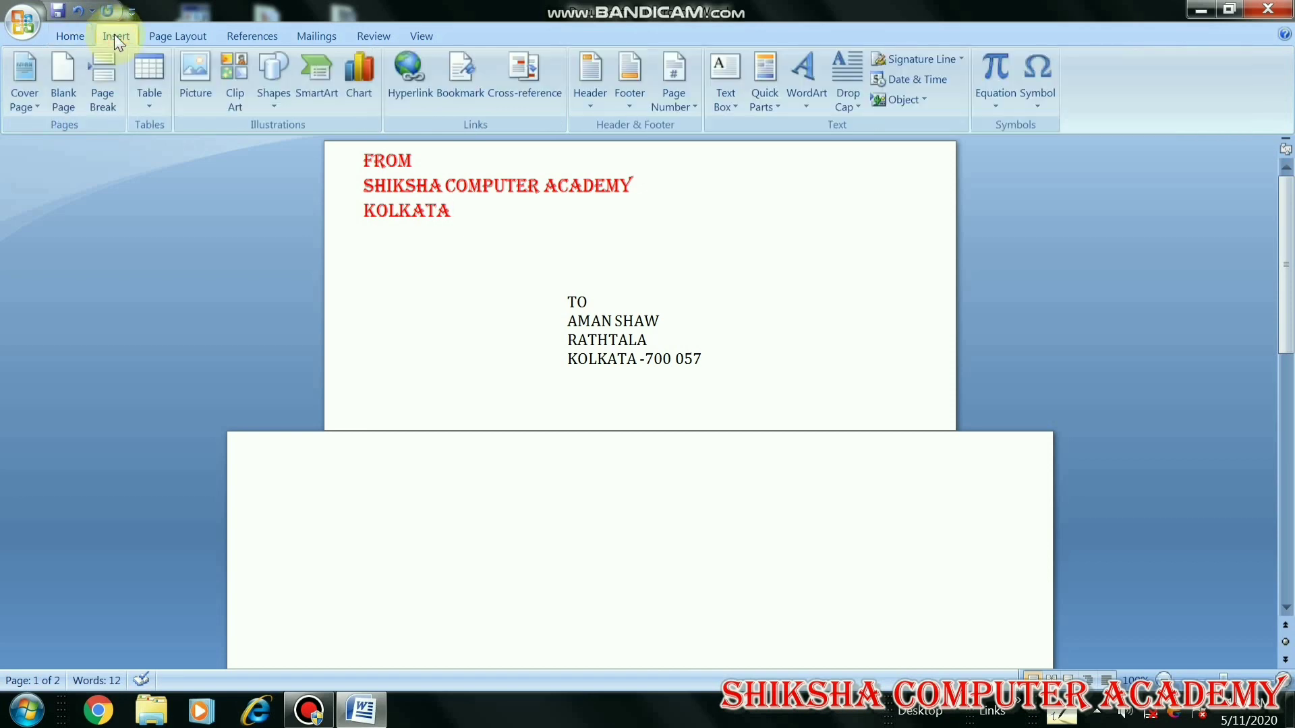
{"action": "left_click", "coordinate": [209, 95]}
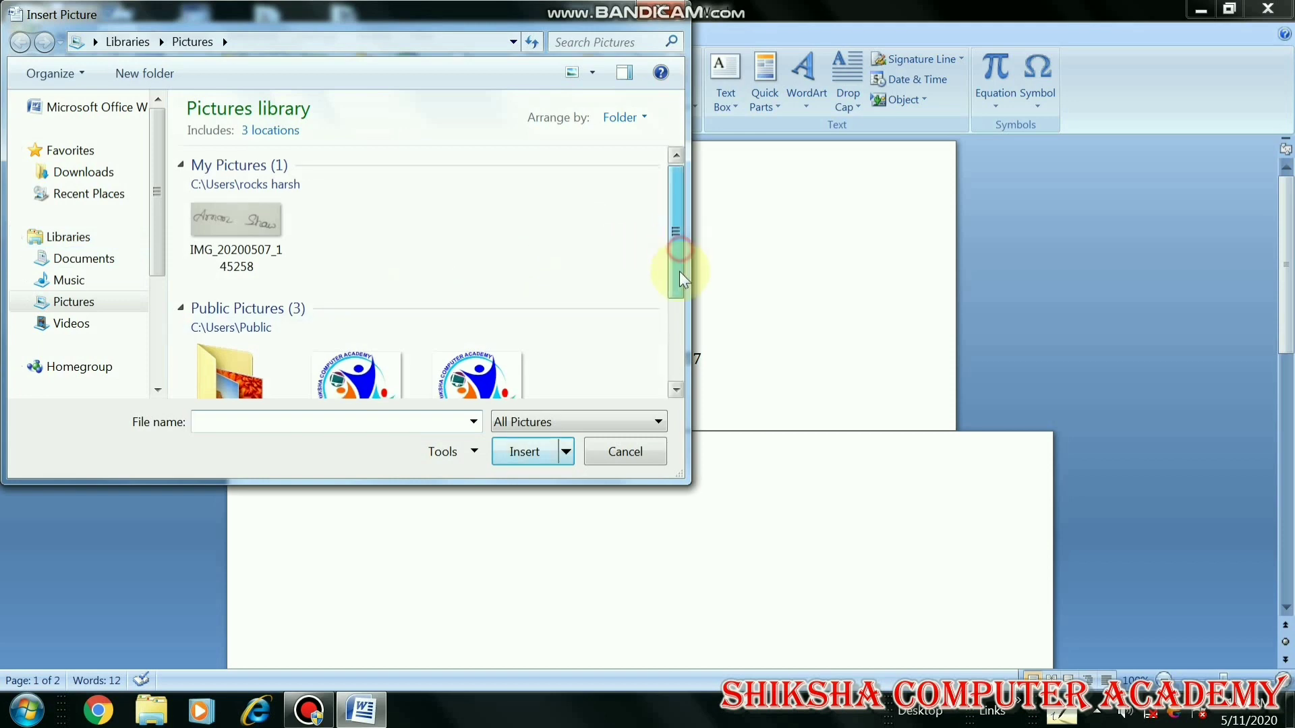
{"action": "left_click_drag", "start_coordinate": [679, 271], "coordinate": [669, 344]}
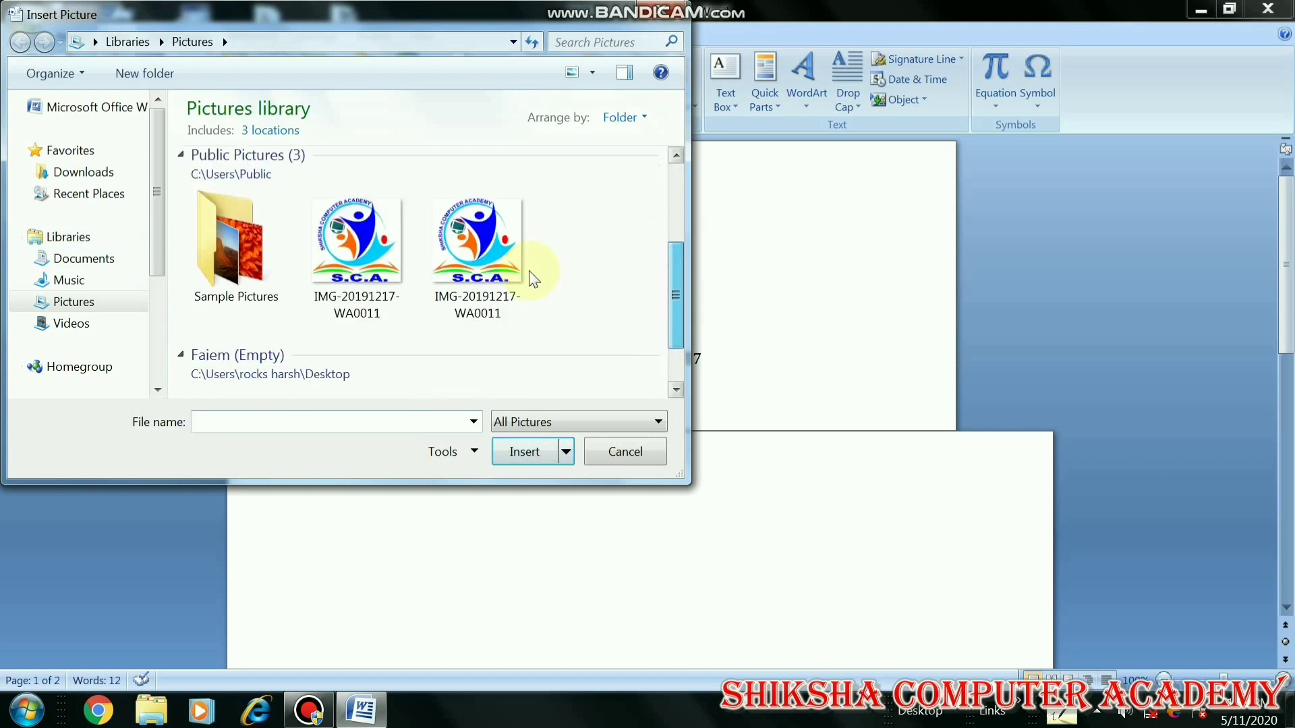
{"action": "left_click", "coordinate": [484, 255]}
{"action": "left_click", "coordinate": [524, 454]}
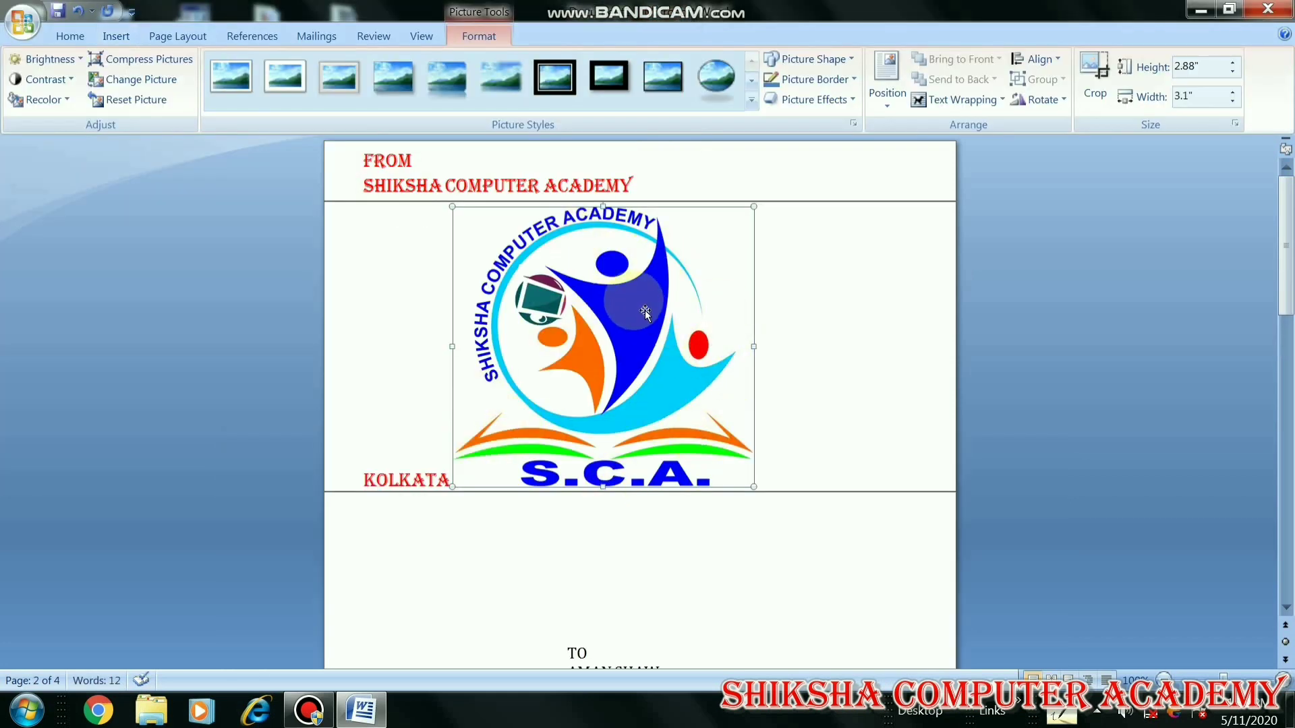
Resize the logo to 1 inch high and position it top-right with text wrapping
{"action": "left_click", "coordinate": [1203, 67]}
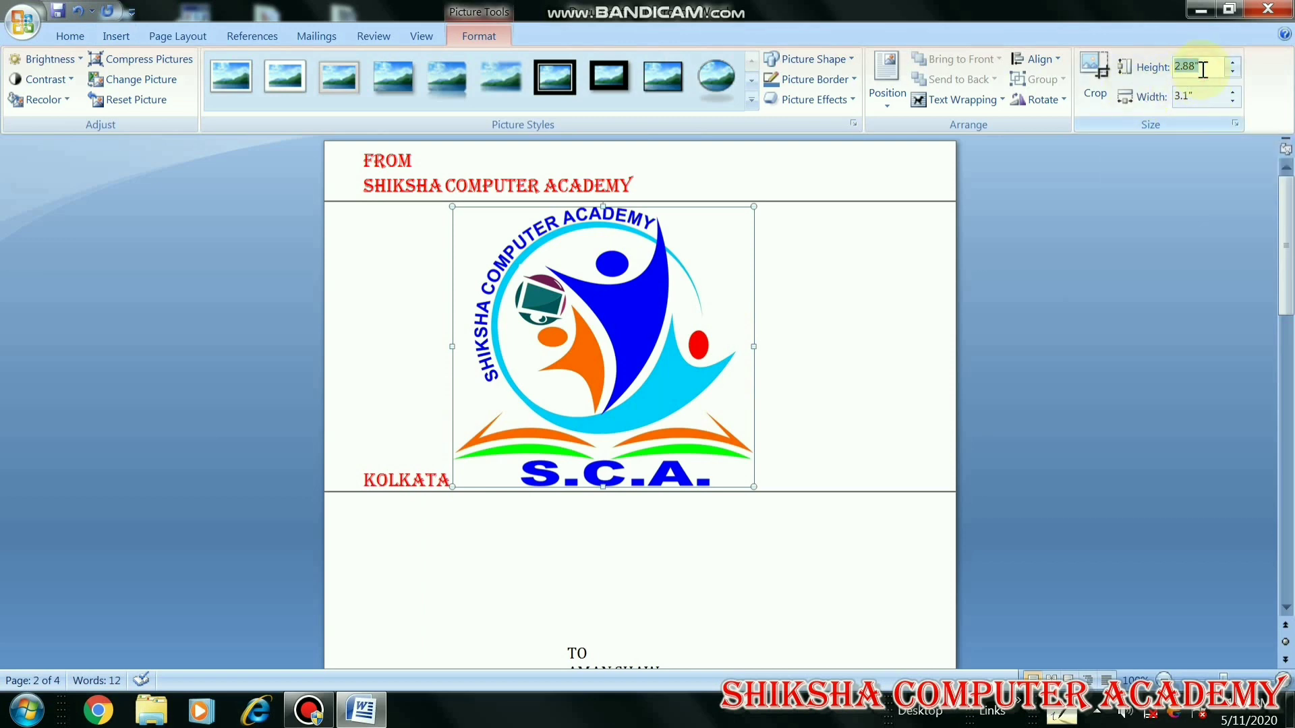
{"action": "type", "text": "1"}
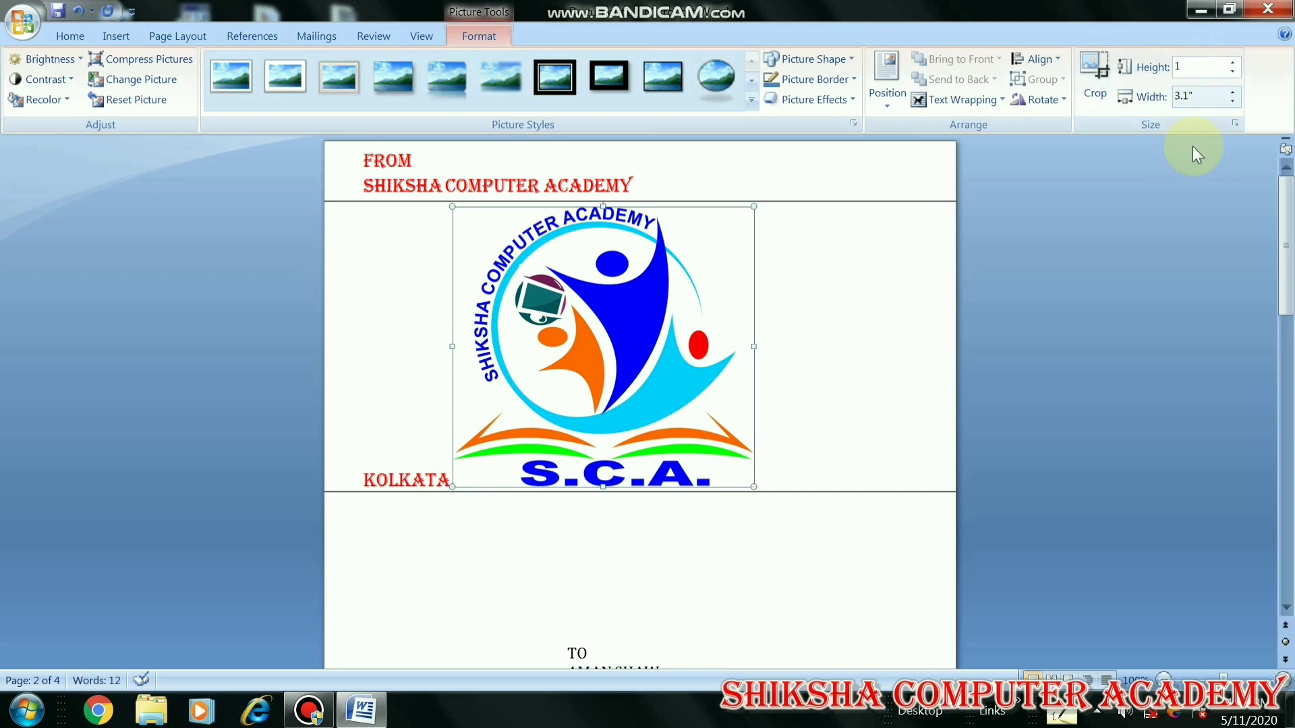
{"action": "left_click", "coordinate": [1210, 95]}
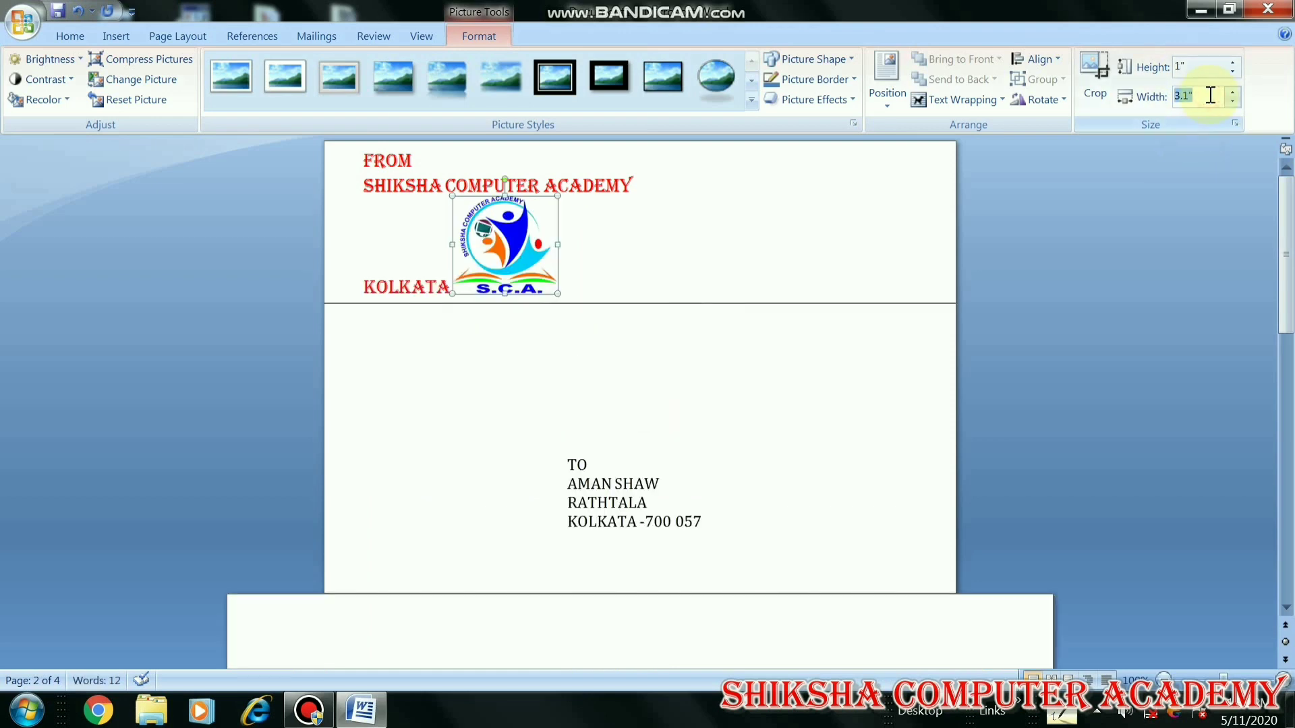
{"action": "mouse_move", "coordinate": [530, 236]}
{"action": "left_mouse_down"}
{"action": "mouse_move", "coordinate": [798, 231]}
{"action": "mouse_move", "coordinate": [520, 236]}
{"action": "left_mouse_up"}
{"action": "left_click", "coordinate": [892, 95]}
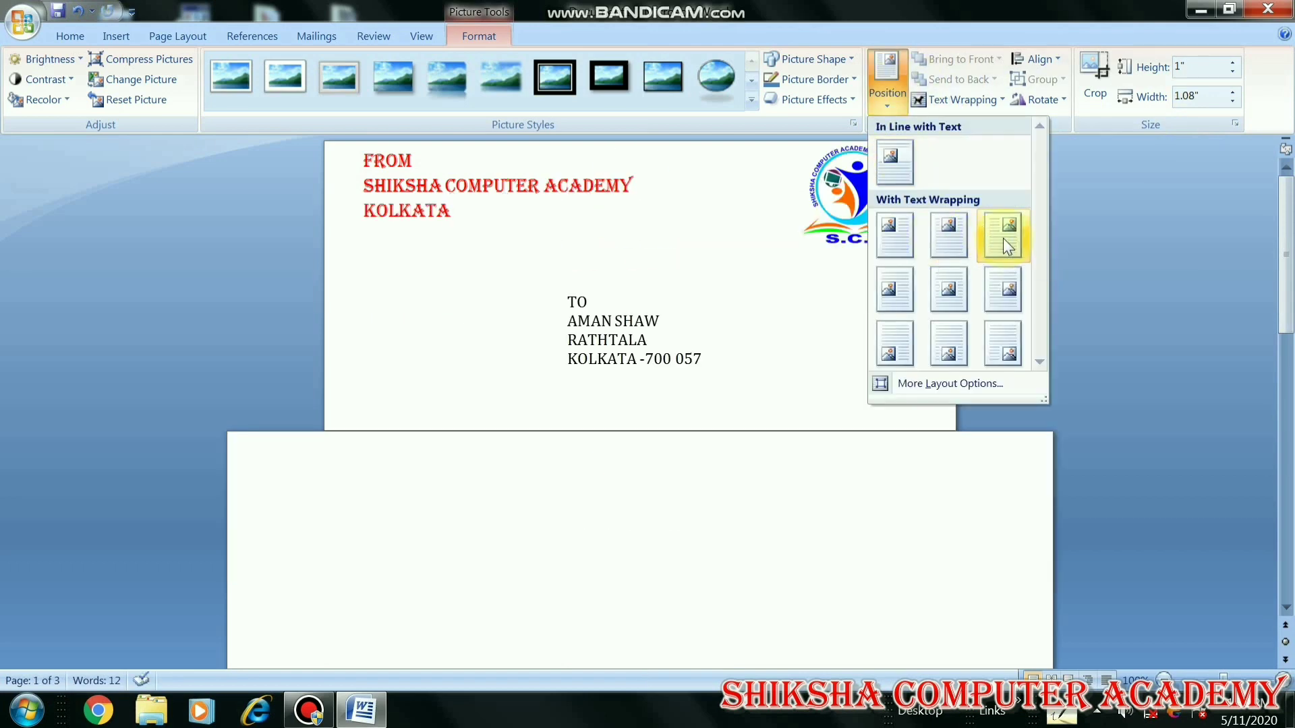
{"action": "left_click", "coordinate": [1006, 240]}
{"action": "left_click", "coordinate": [731, 217]}
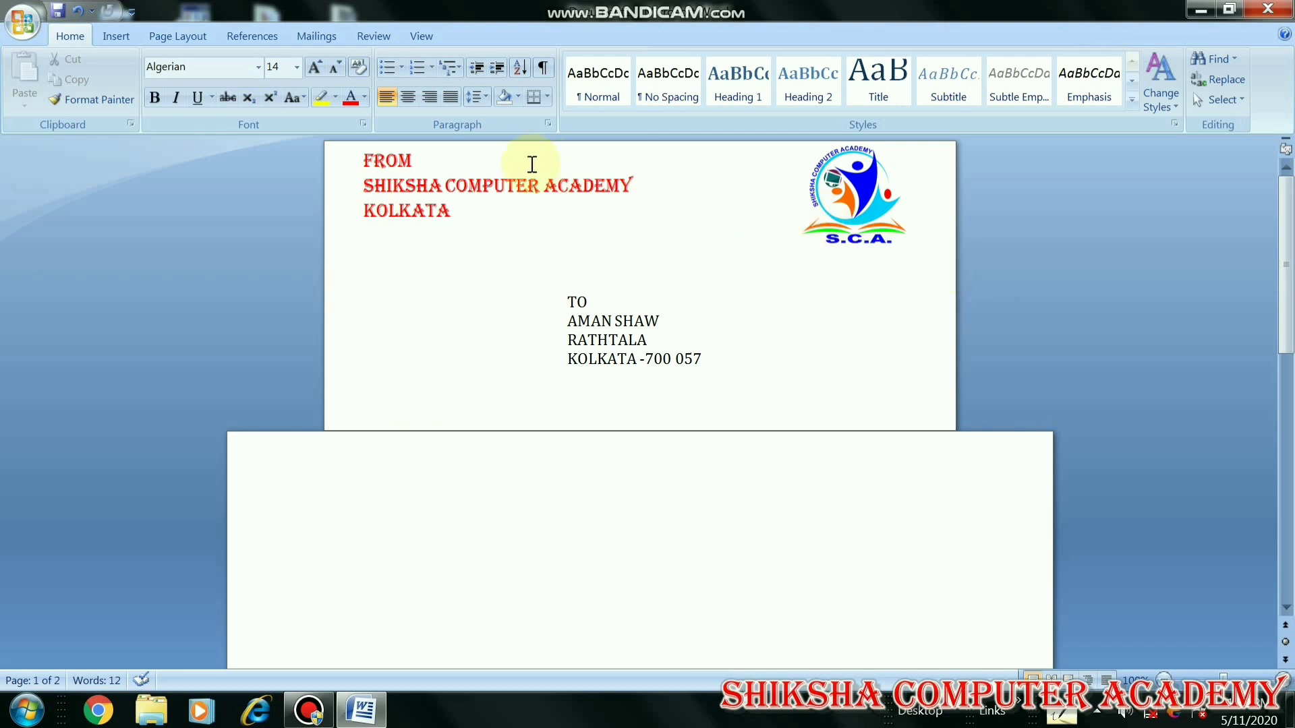
Scroll down and zoom out to see the envelope page and the blank second page
{"action": "left_click", "coordinate": [1285, 342]}
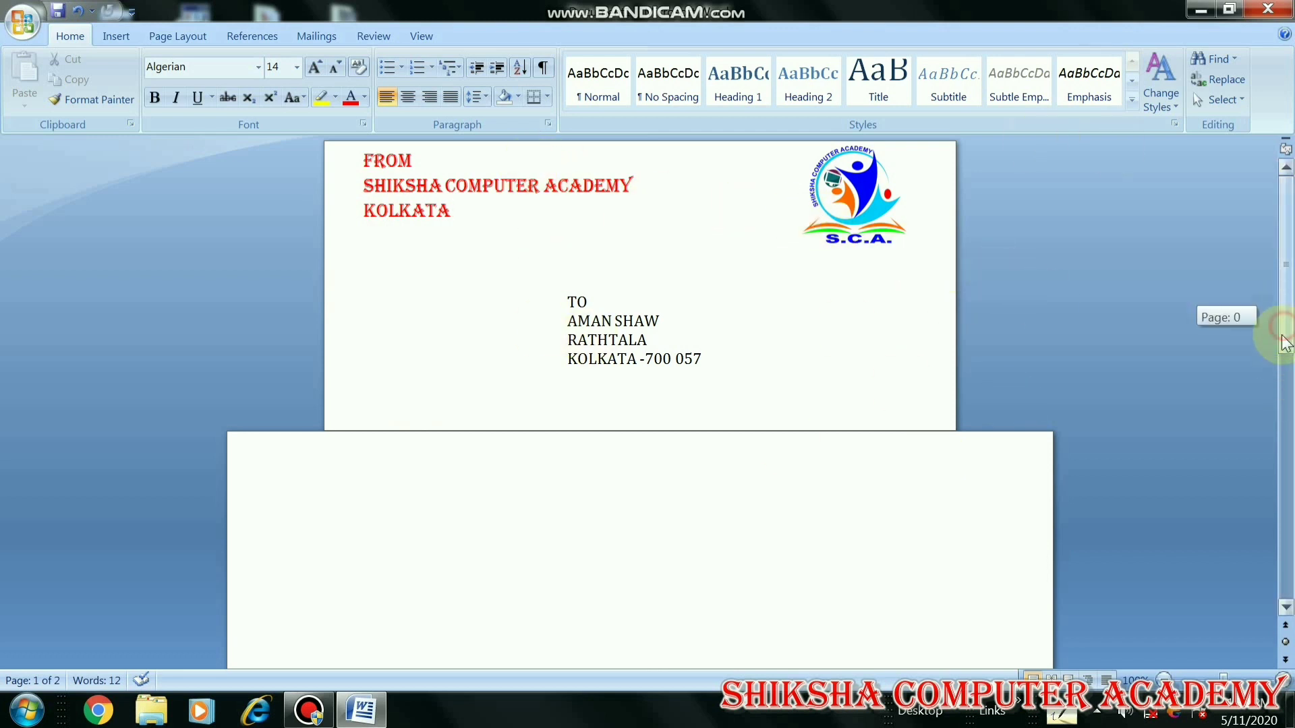
{"action": "left_click_drag", "start_coordinate": [1284, 343], "coordinate": [1257, 564]}
{"action": "left_click", "coordinate": [1164, 679]}
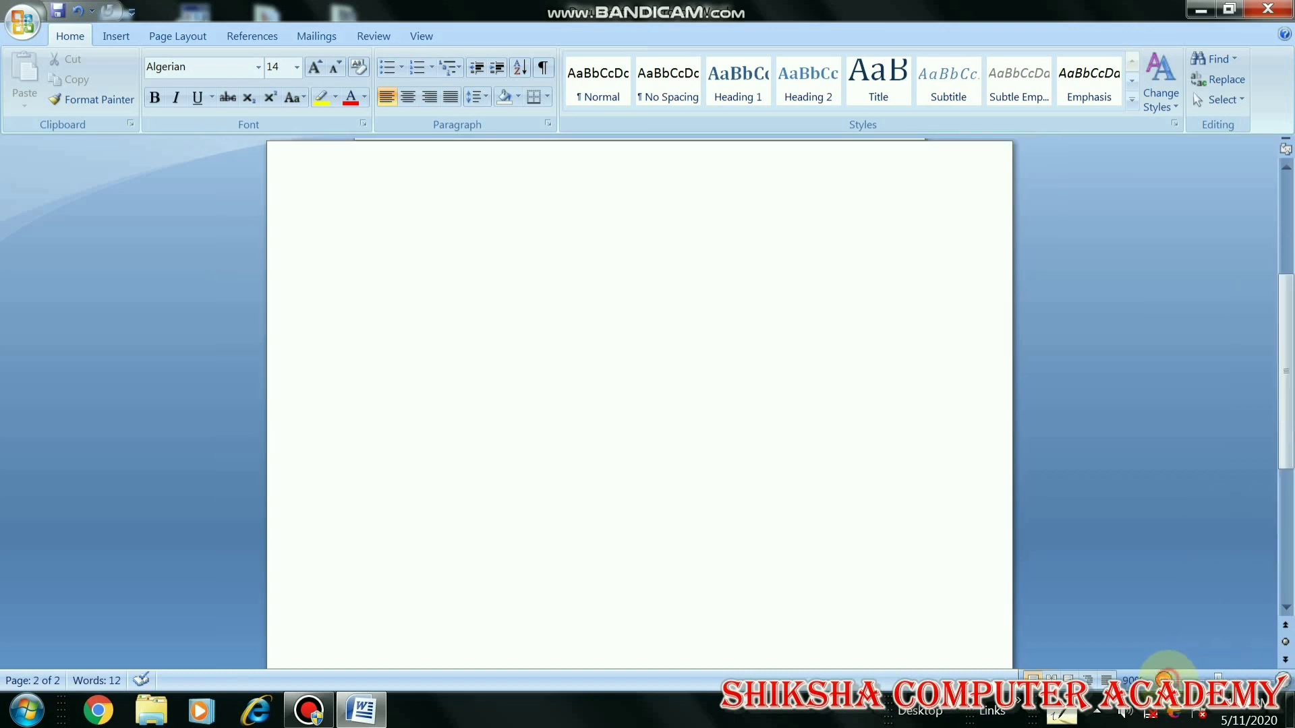
{"action": "left_click", "coordinate": [1164, 679]}
{"action": "left_click", "coordinate": [1164, 679]}
{"action": "left_click", "coordinate": [1164, 679]}
{"action": "left_click", "coordinate": [1164, 679]}
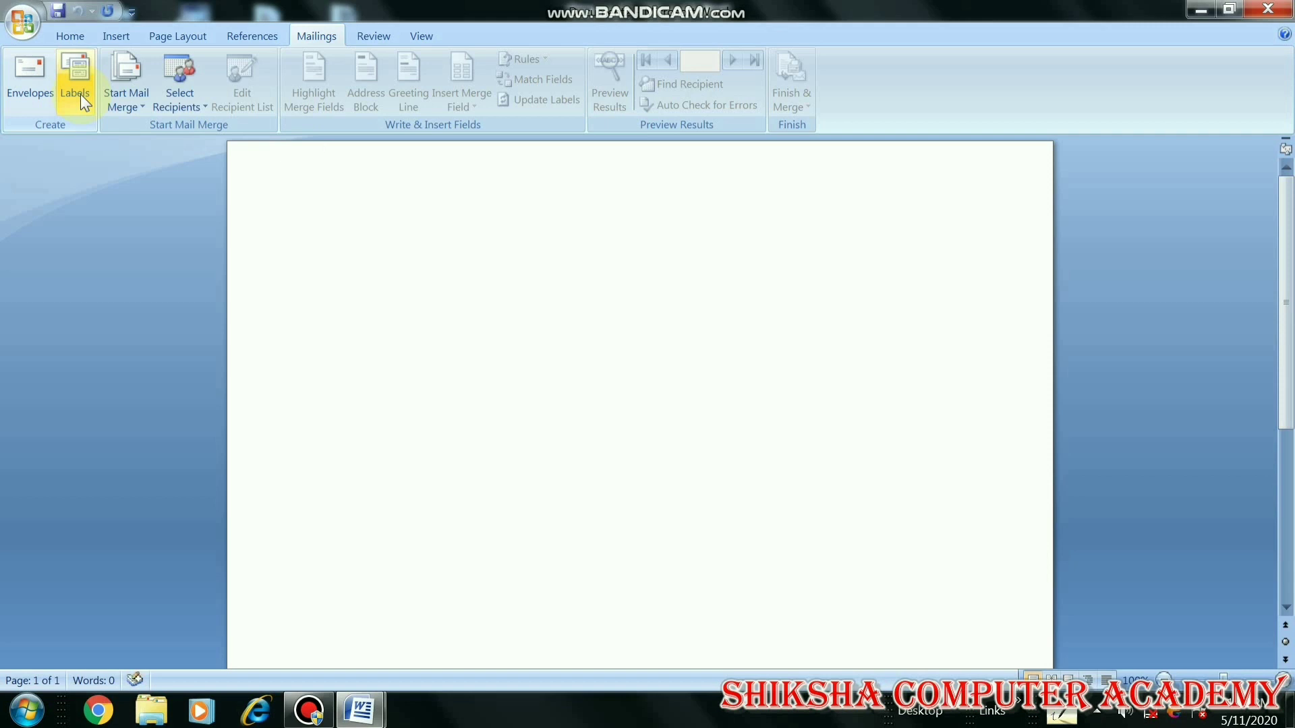
Start a label with a three-line address: TO, the recipient's name, and KOLKATA
{"action": "left_click", "coordinate": [79, 95]}
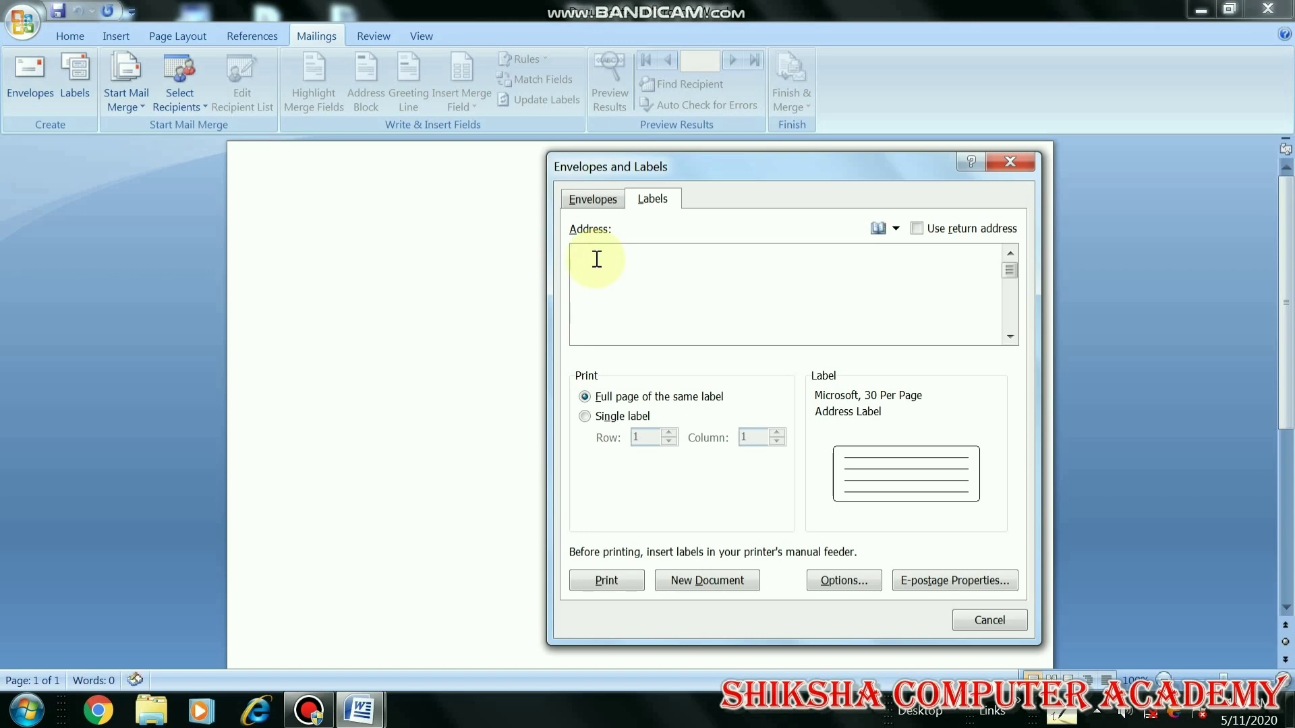
{"action": "type", "text": "TO"}
{"action": "key", "text": "Return"}
{"action": "type", "text": "KOLA"}
{"action": "key", "text": "BackSpace"}
{"action": "type", "text": "KATA"}
Choose the Microsoft 30 Per Page label and create a new document of labels
{"action": "left_click", "coordinate": [836, 582]}
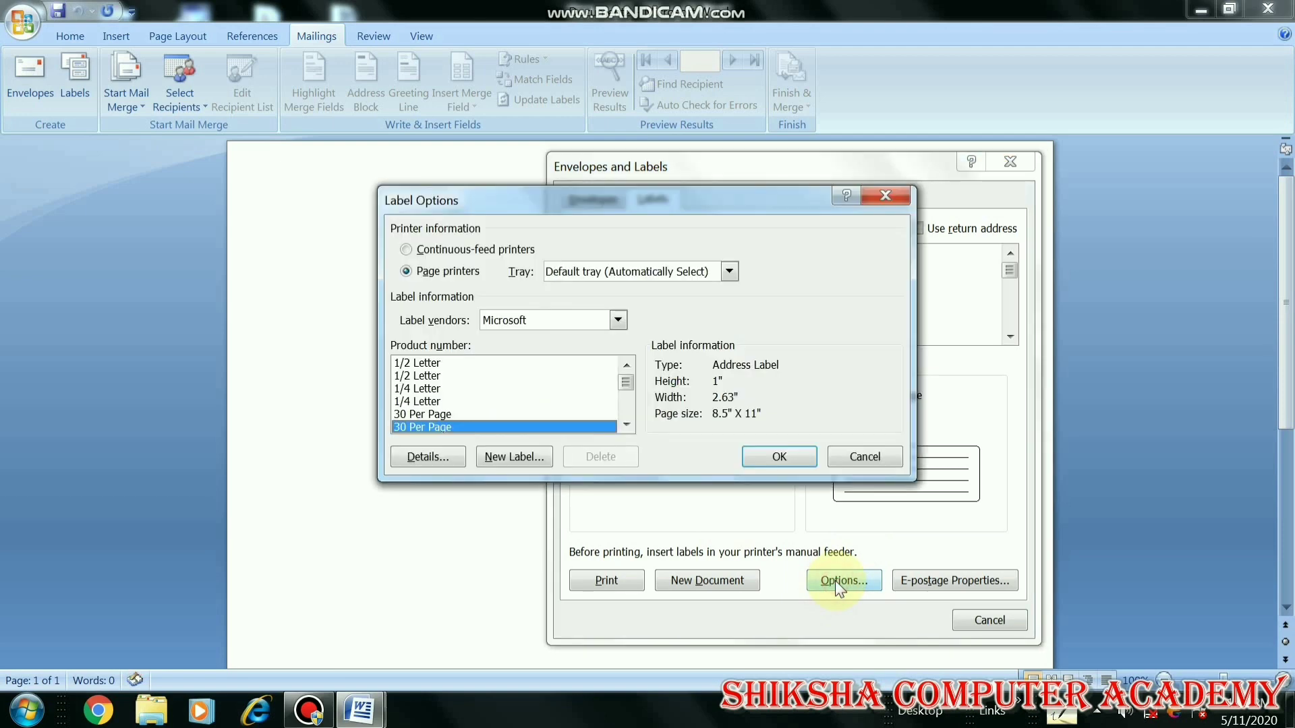
{"action": "left_click", "coordinate": [418, 365]}
{"action": "left_click", "coordinate": [414, 376]}
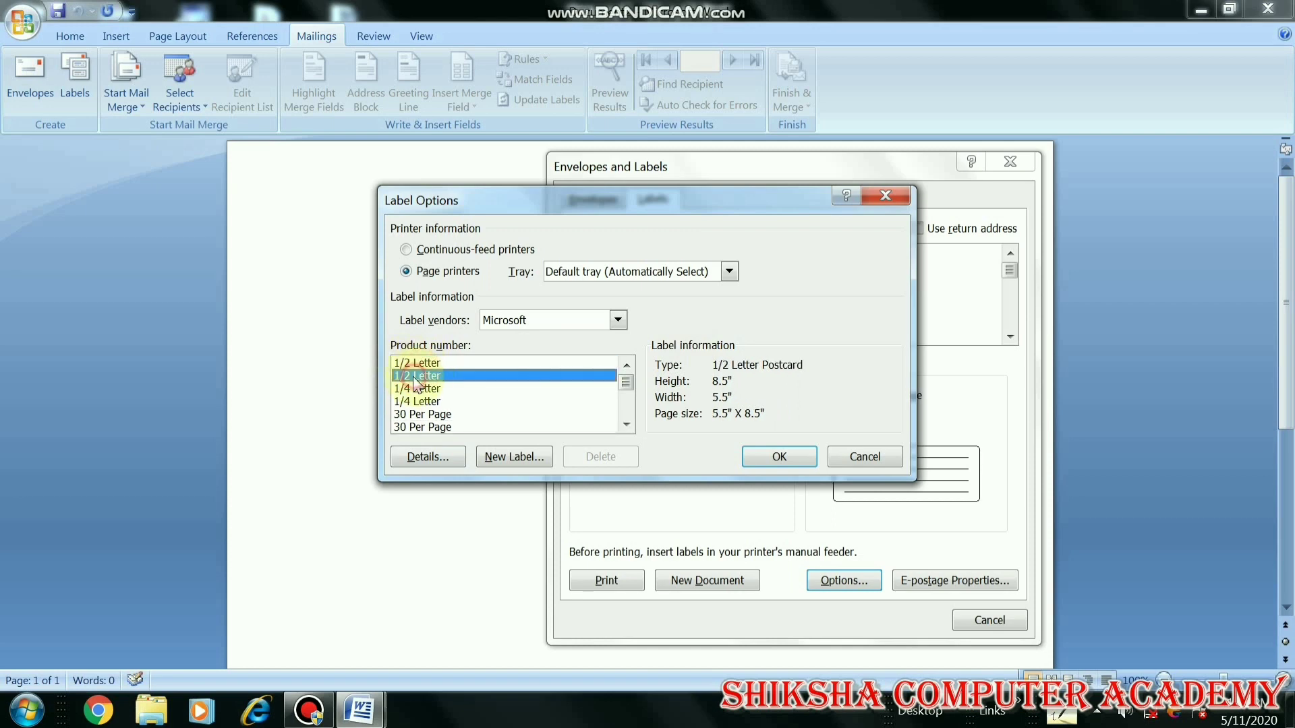
{"action": "left_click", "coordinate": [423, 389]}
{"action": "left_click", "coordinate": [420, 417]}
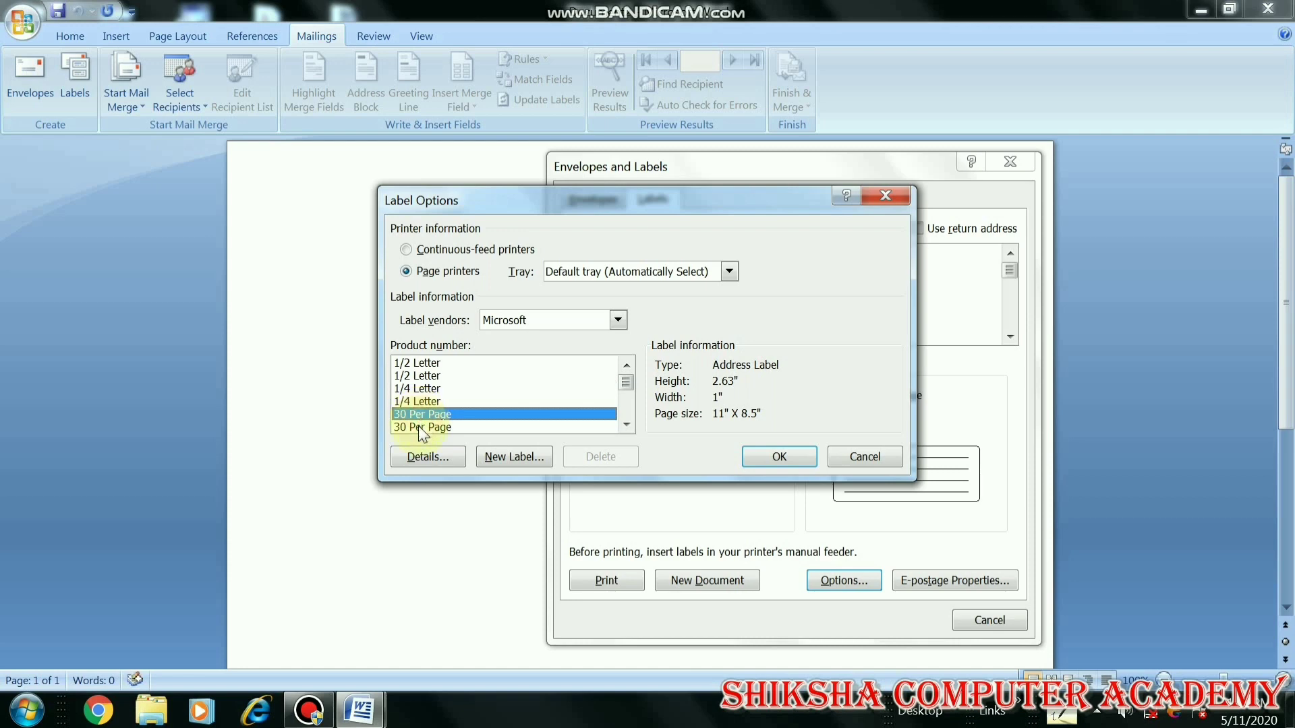
{"action": "left_click", "coordinate": [420, 428]}
{"action": "left_click", "coordinate": [419, 414]}
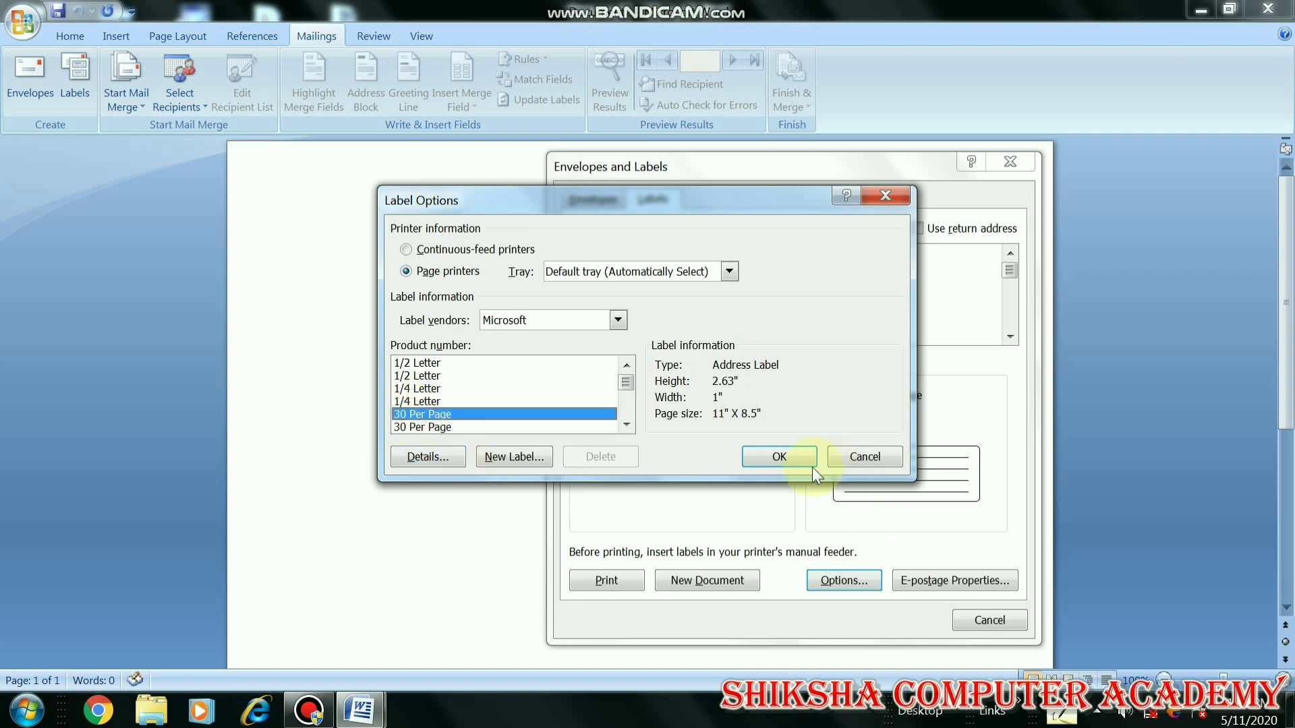
{"action": "left_click", "coordinate": [503, 427]}
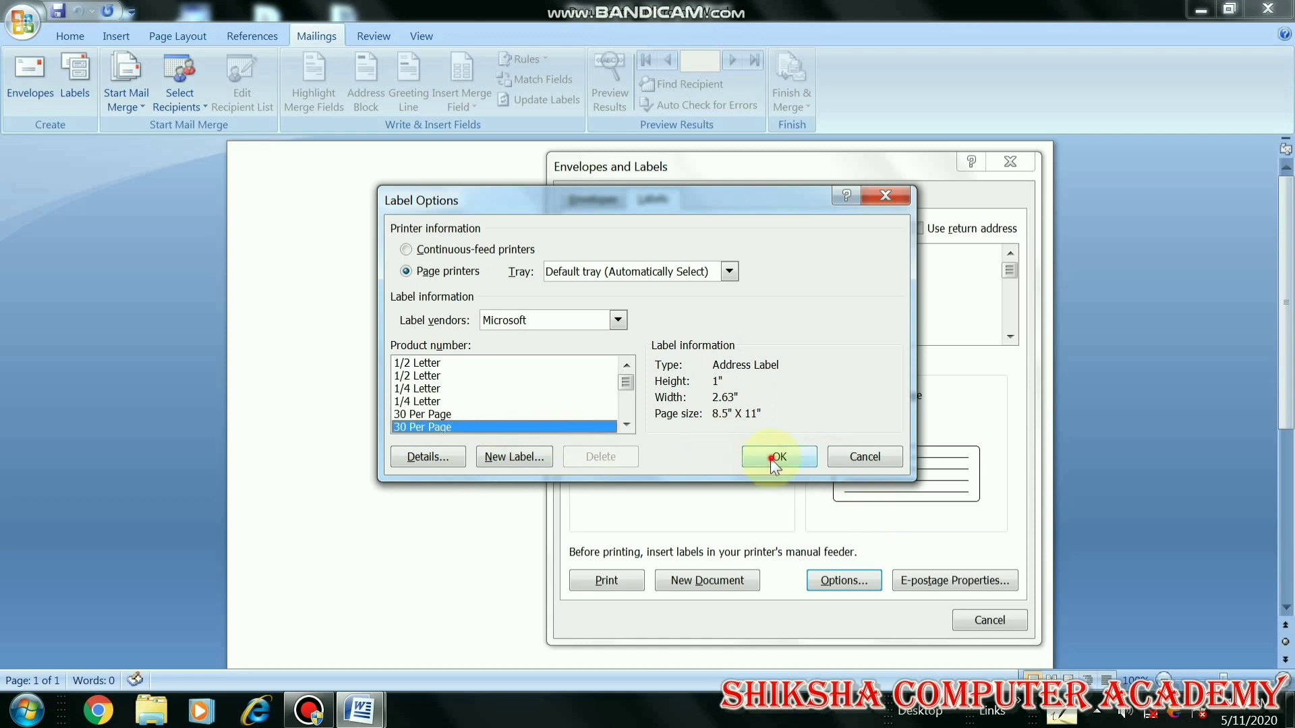
{"action": "left_click", "coordinate": [773, 458]}
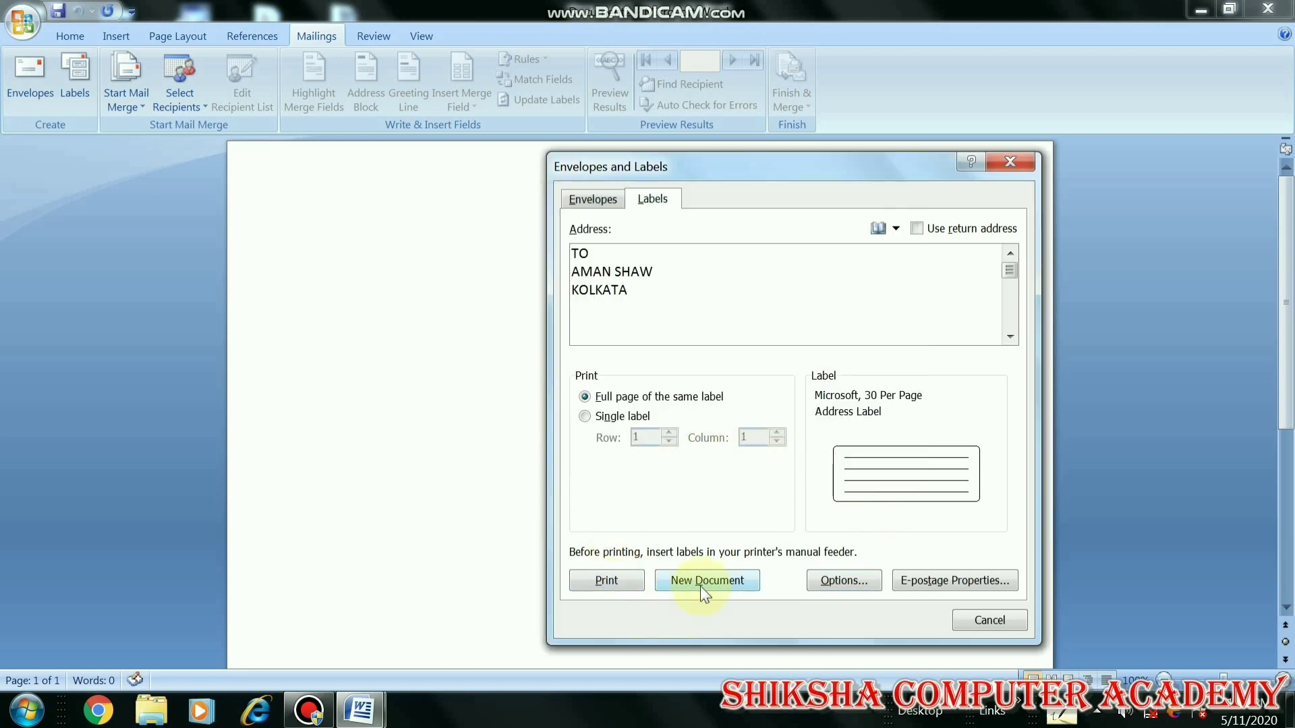
{"action": "left_click", "coordinate": [700, 581]}
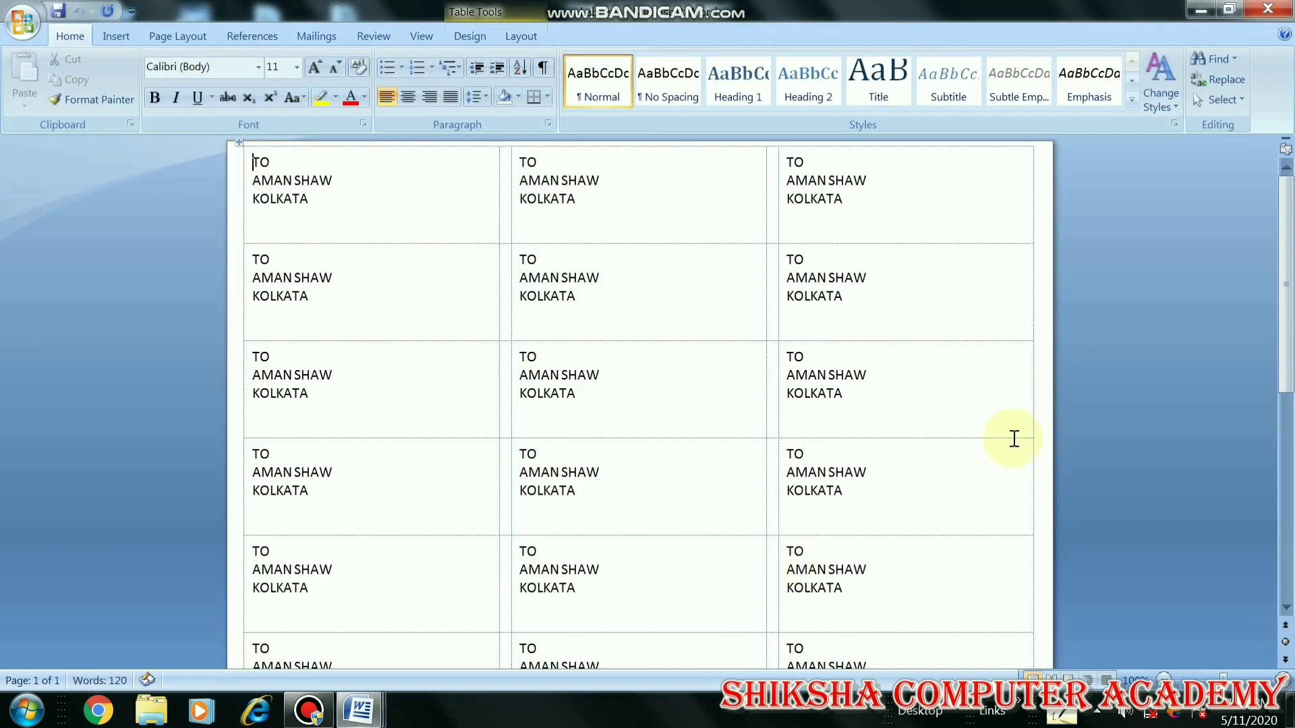
Scroll through the page of address labels
{"action": "left_click_drag", "start_coordinate": [1285, 369], "coordinate": [1271, 273]}
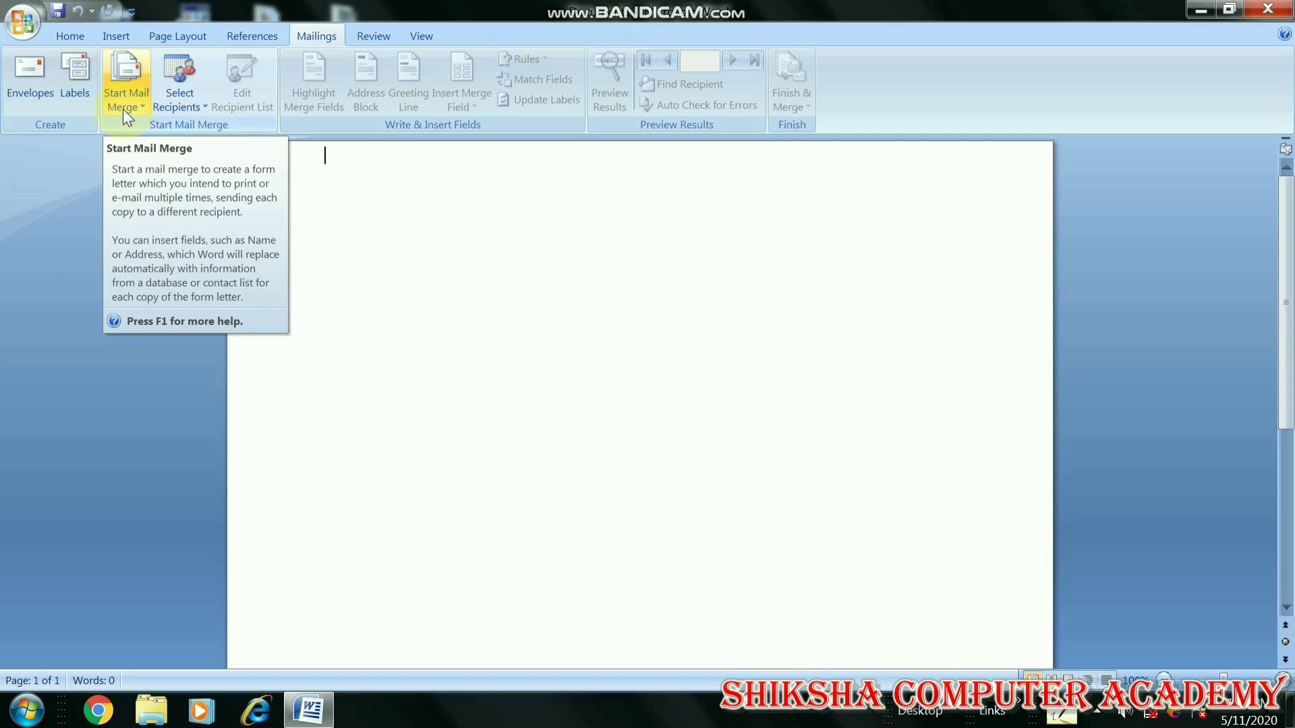
Start an envelope mail merge, keeping the envelope size at Size 6 3/4
{"action": "left_click", "coordinate": [126, 104]}
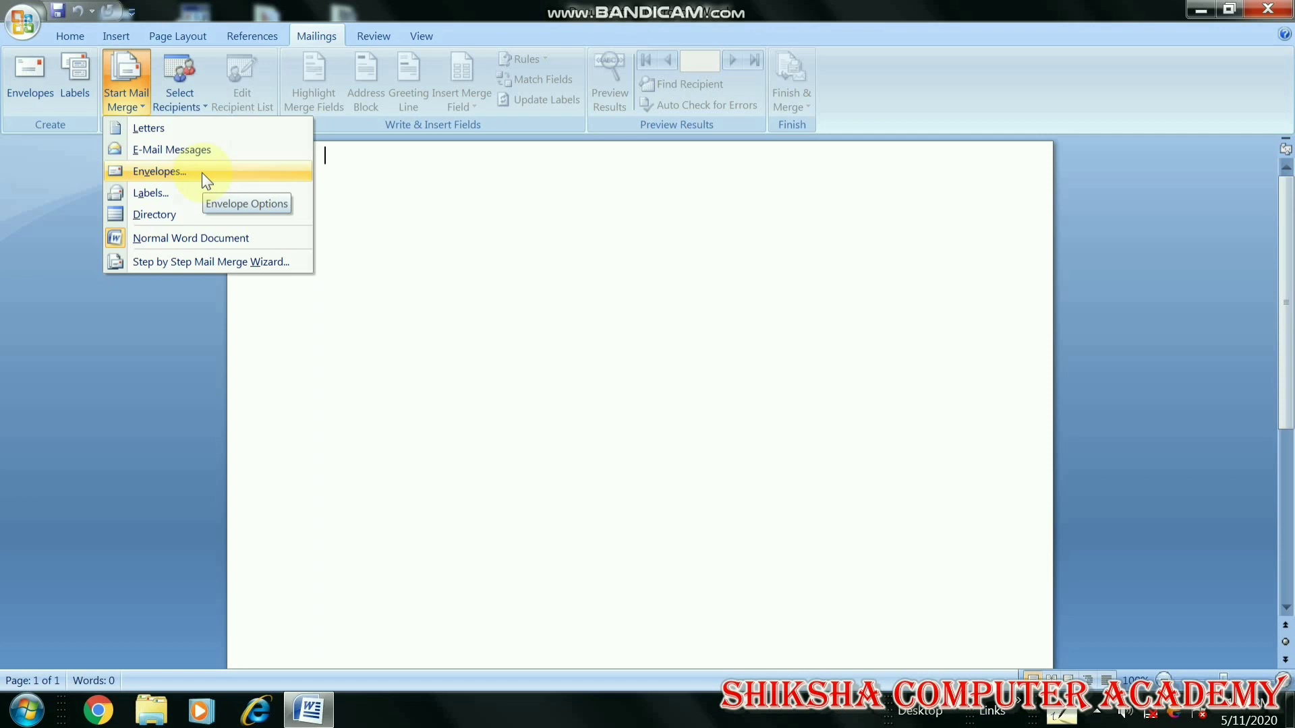
{"action": "left_click", "coordinate": [204, 172]}
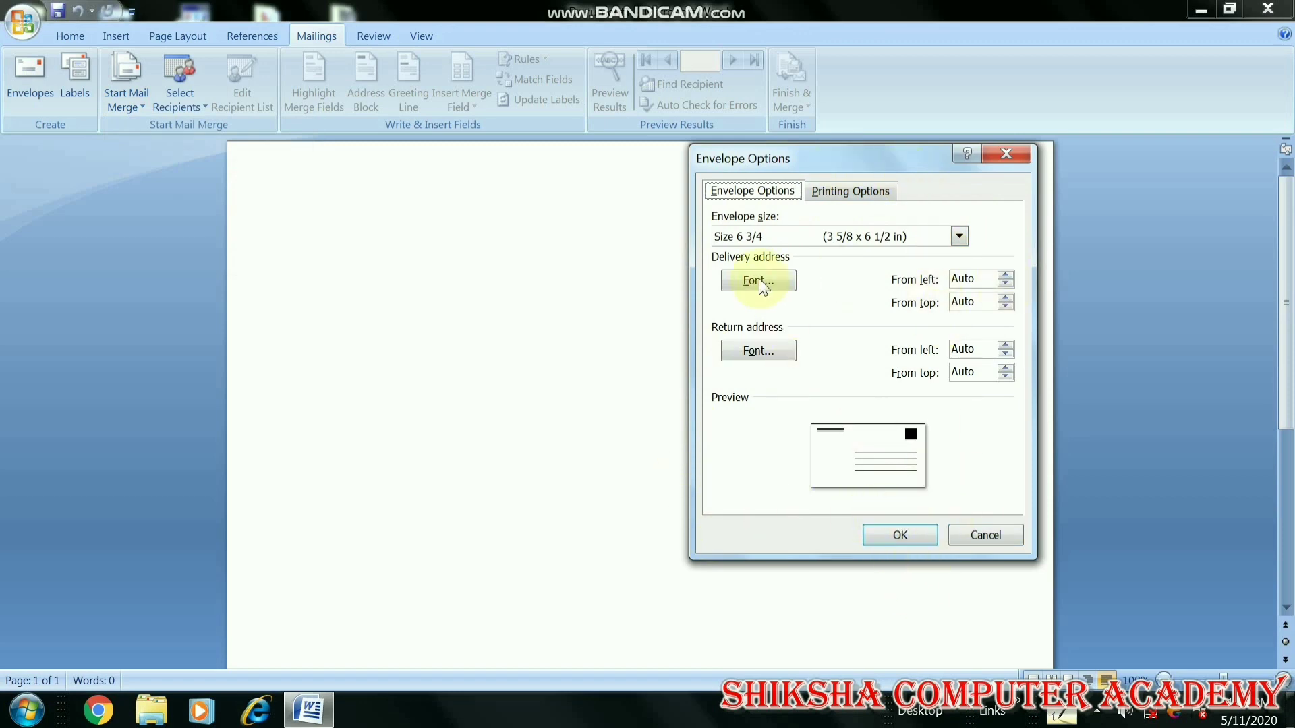
{"action": "left_click", "coordinate": [957, 238]}
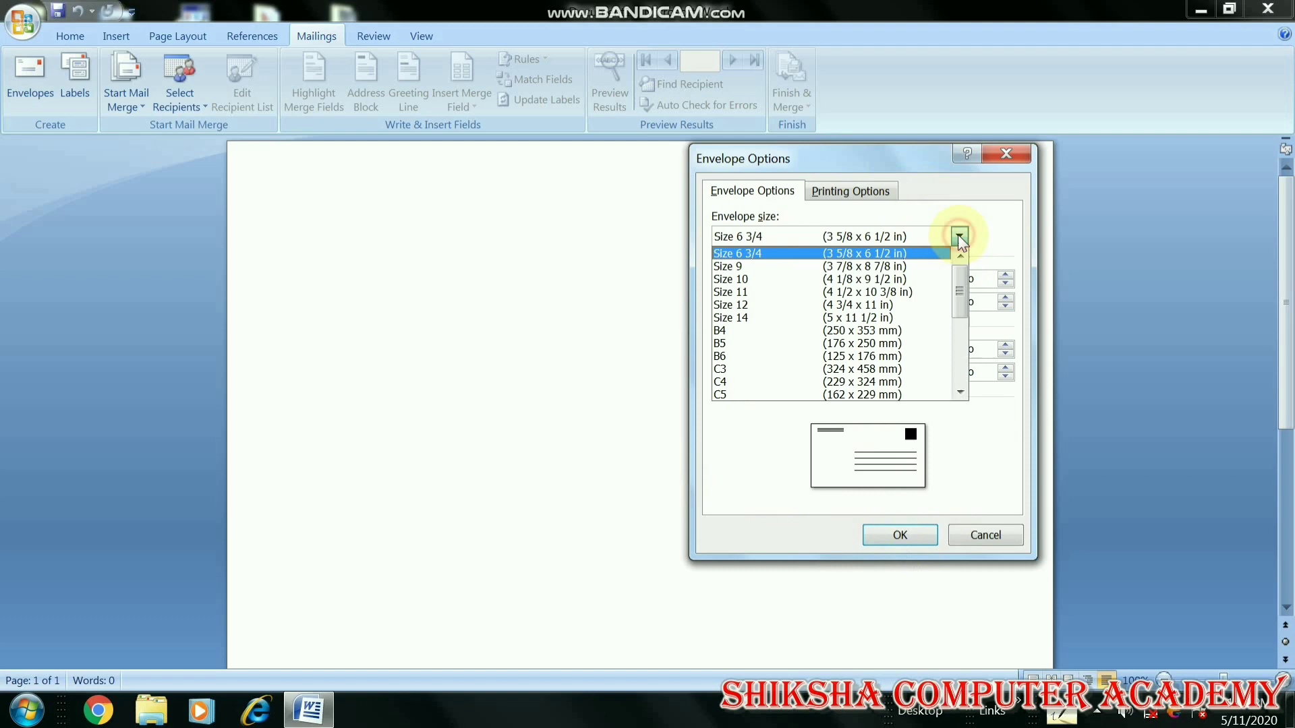
{"action": "left_click", "coordinate": [879, 236]}
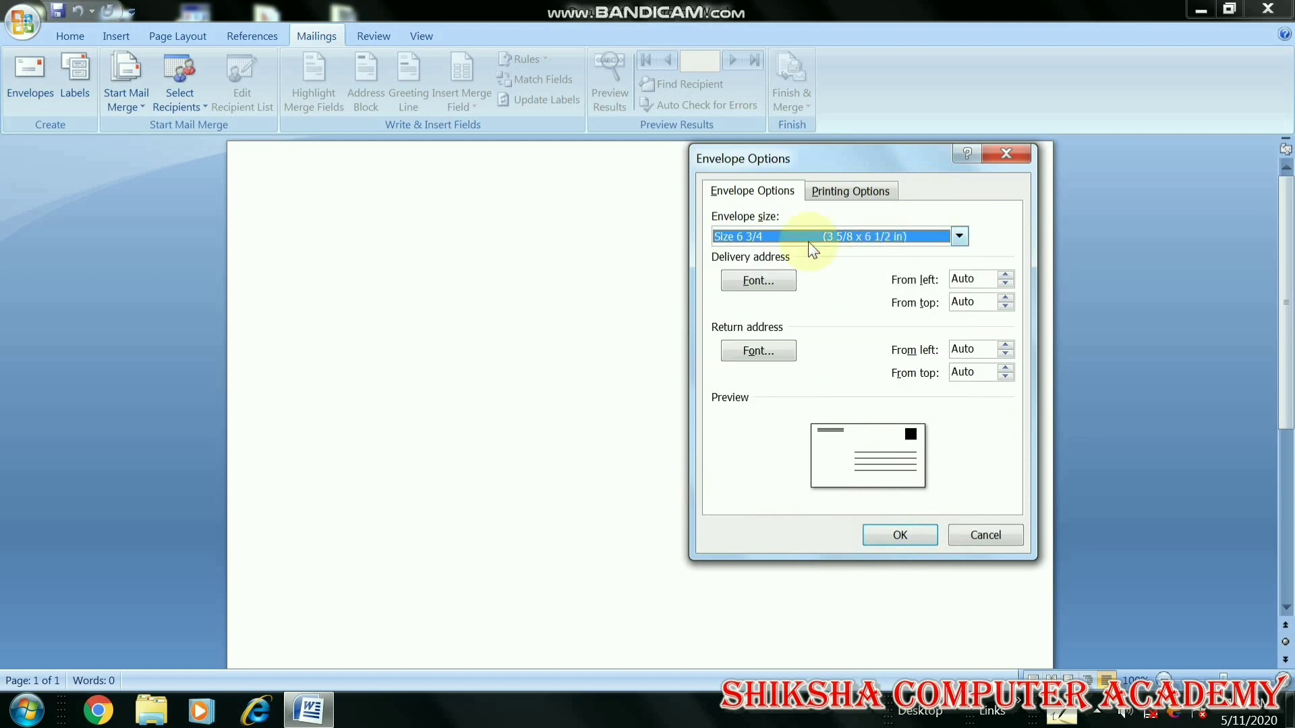
{"action": "left_click", "coordinate": [914, 535]}
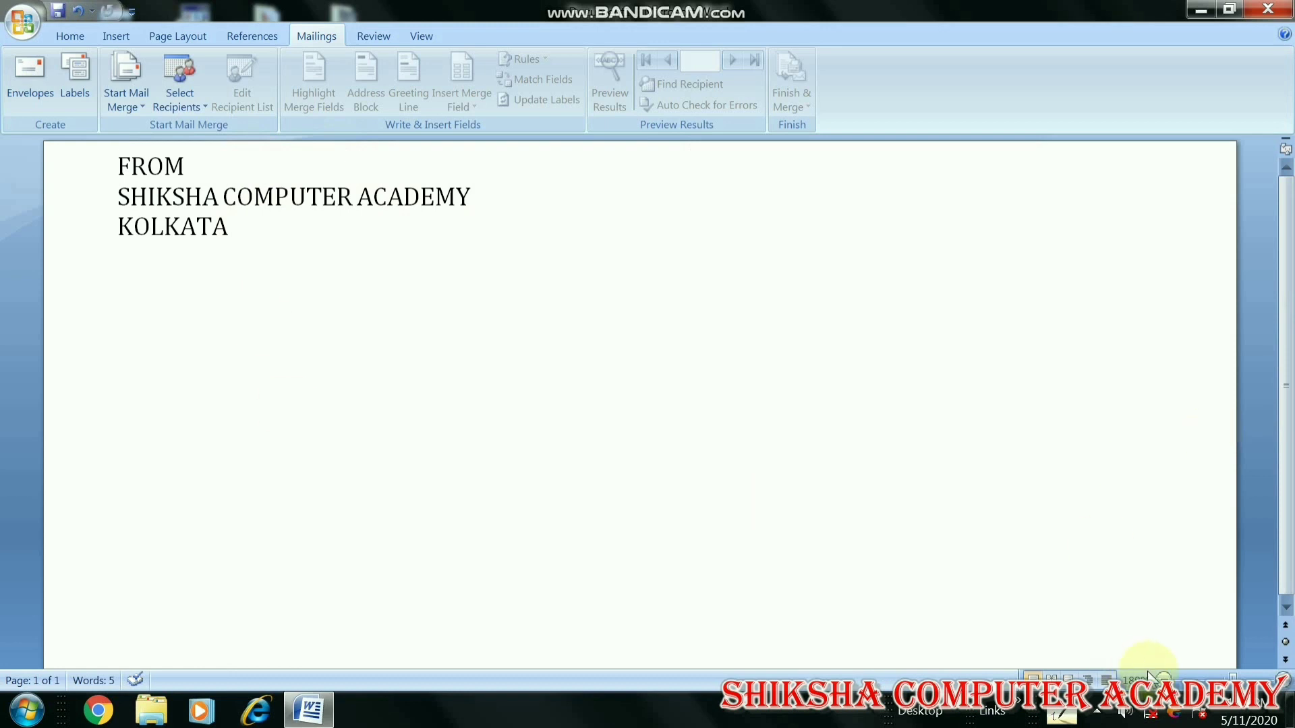
Zoom out to the whole envelope, set the caret in the delivery area, and open Select Recipients
{"action": "left_click", "coordinate": [1163, 678]}
{"action": "left_click", "coordinate": [1163, 678]}
{"action": "left_click", "coordinate": [1163, 679]}
{"action": "left_click", "coordinate": [1163, 679]}
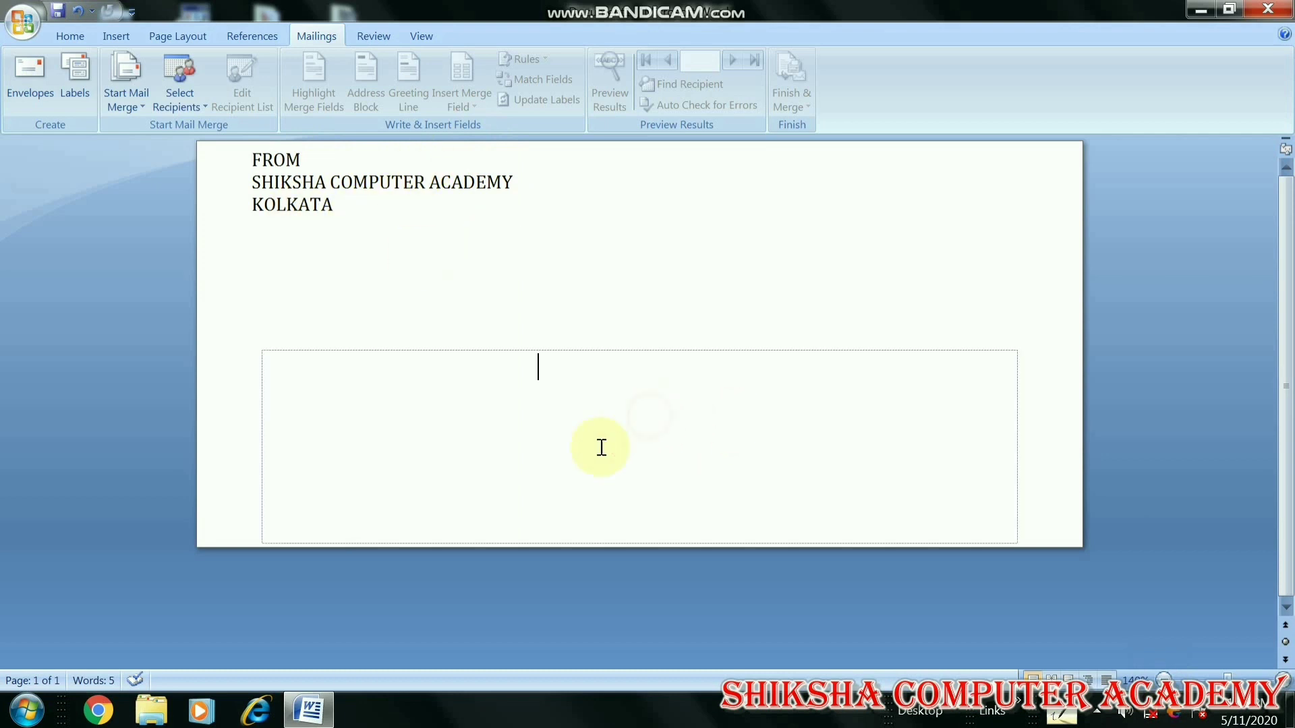
{"action": "left_click", "coordinate": [649, 416]}
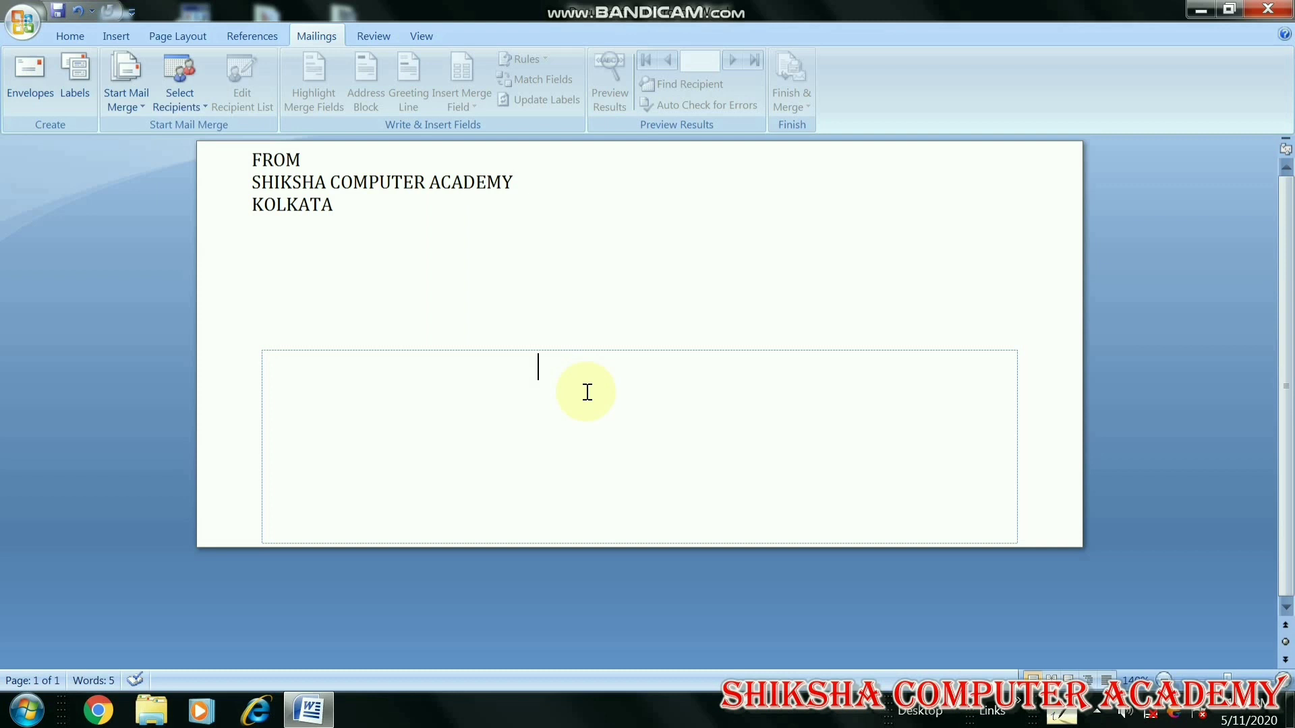
{"action": "left_click", "coordinate": [186, 103]}
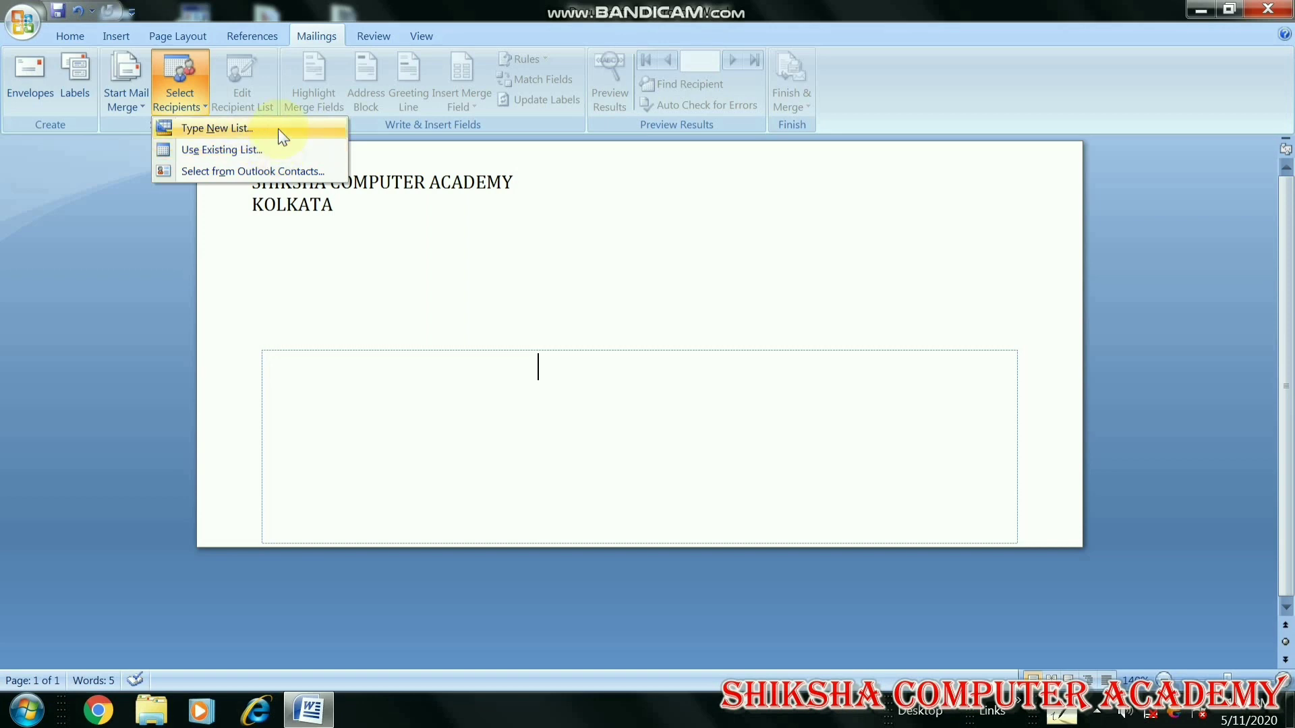
Dismiss the colour-scheme prompt, start a new typed recipient list, and open Customize Columns
{"action": "left_click", "coordinate": [283, 137]}
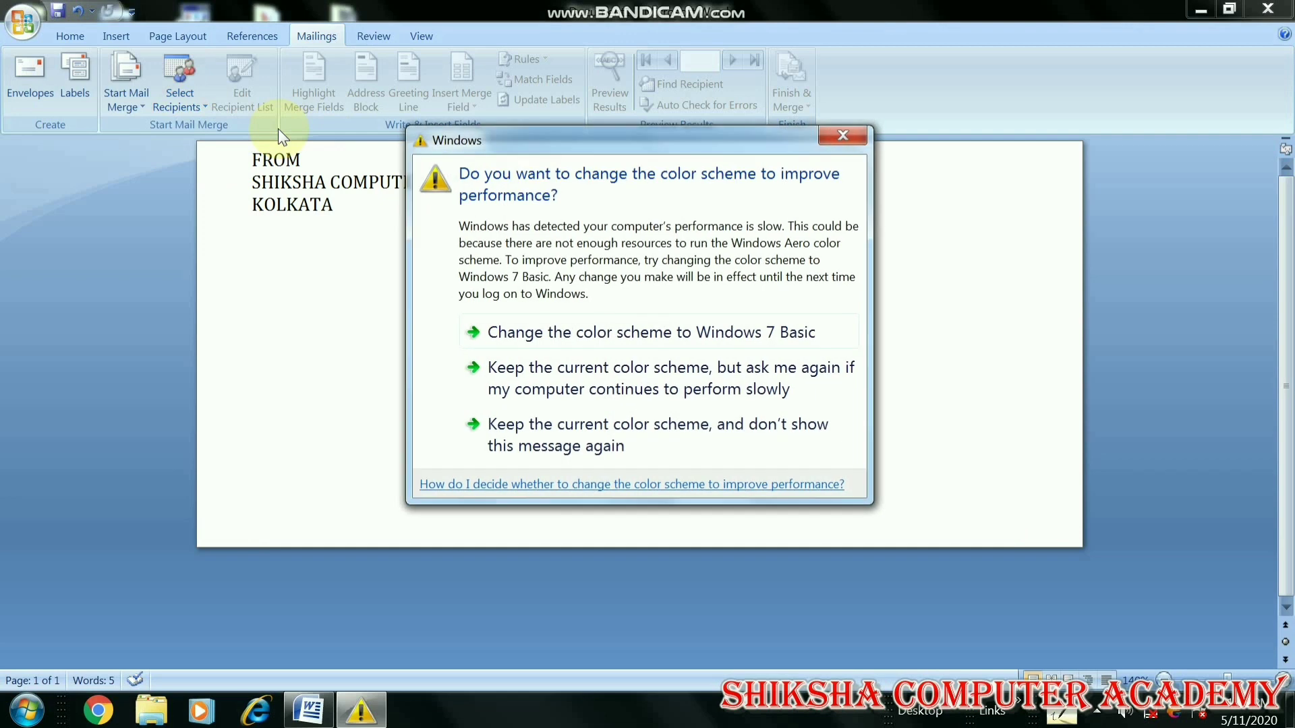
{"action": "left_click", "coordinate": [857, 135]}
{"action": "left_click", "coordinate": [179, 100]}
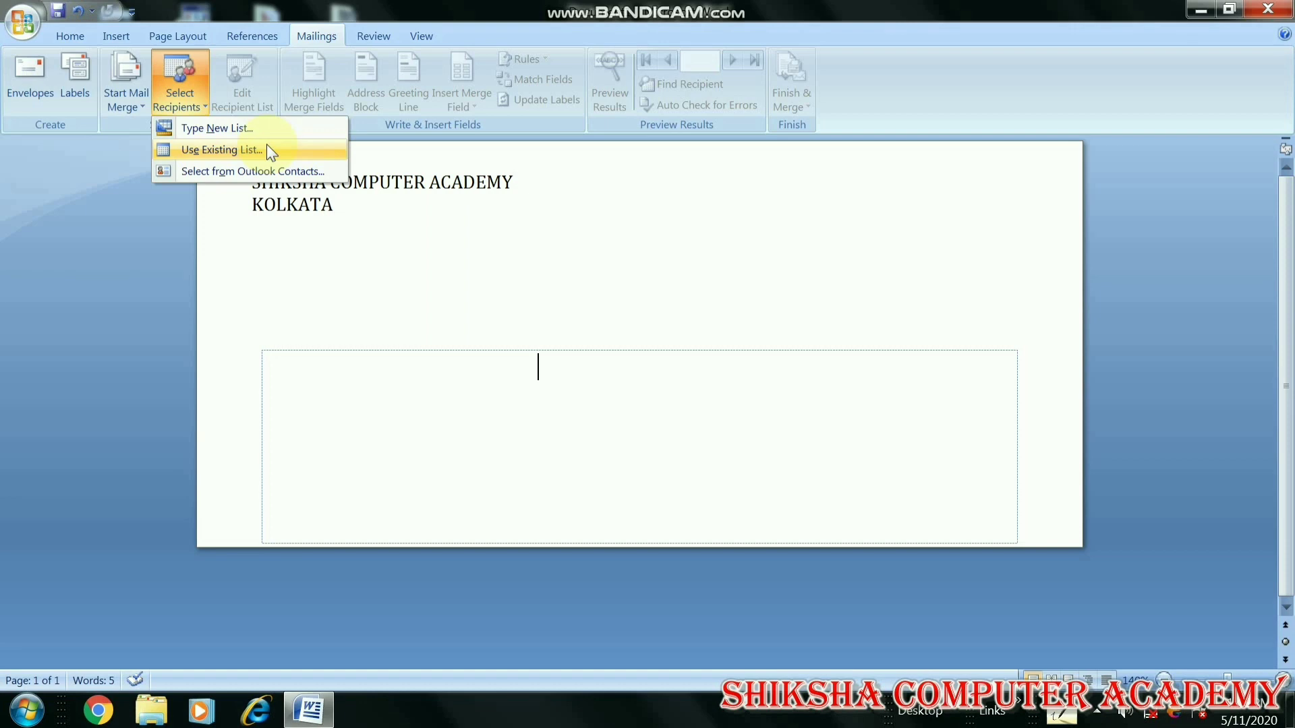
{"action": "left_click", "coordinate": [249, 128]}
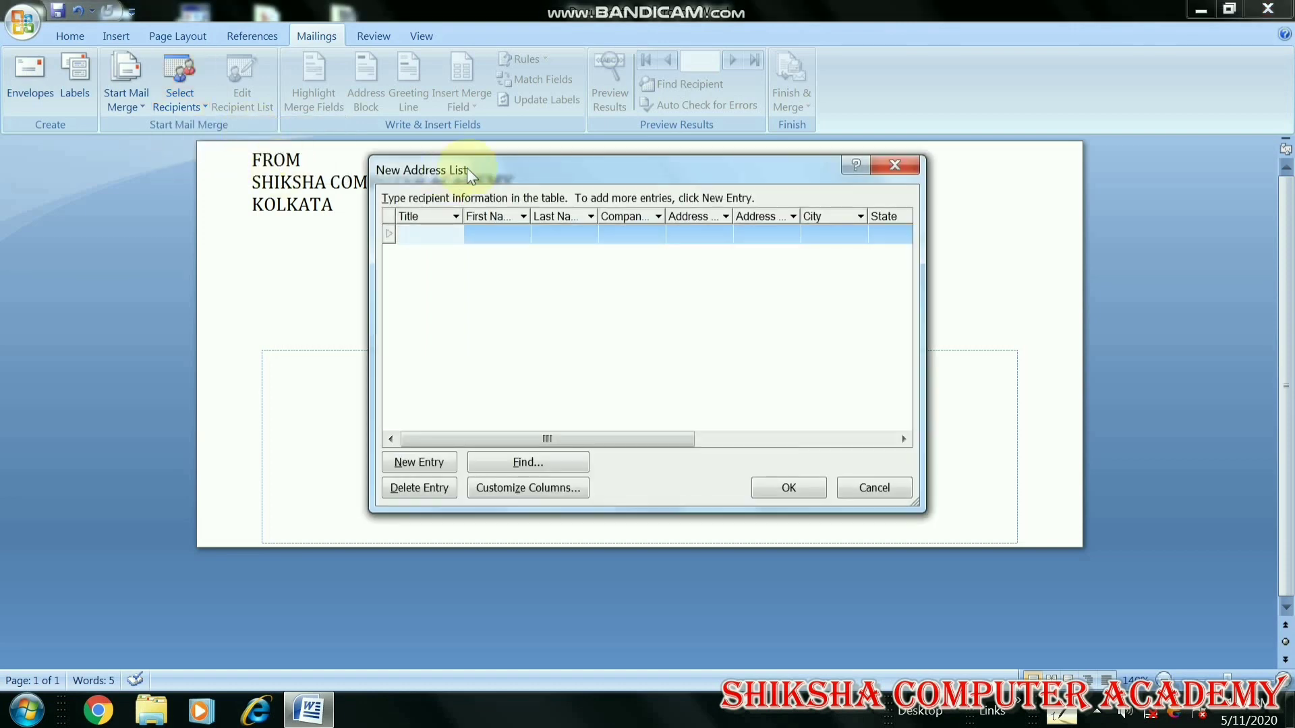
{"action": "left_click_drag", "start_coordinate": [503, 172], "coordinate": [439, 263]}
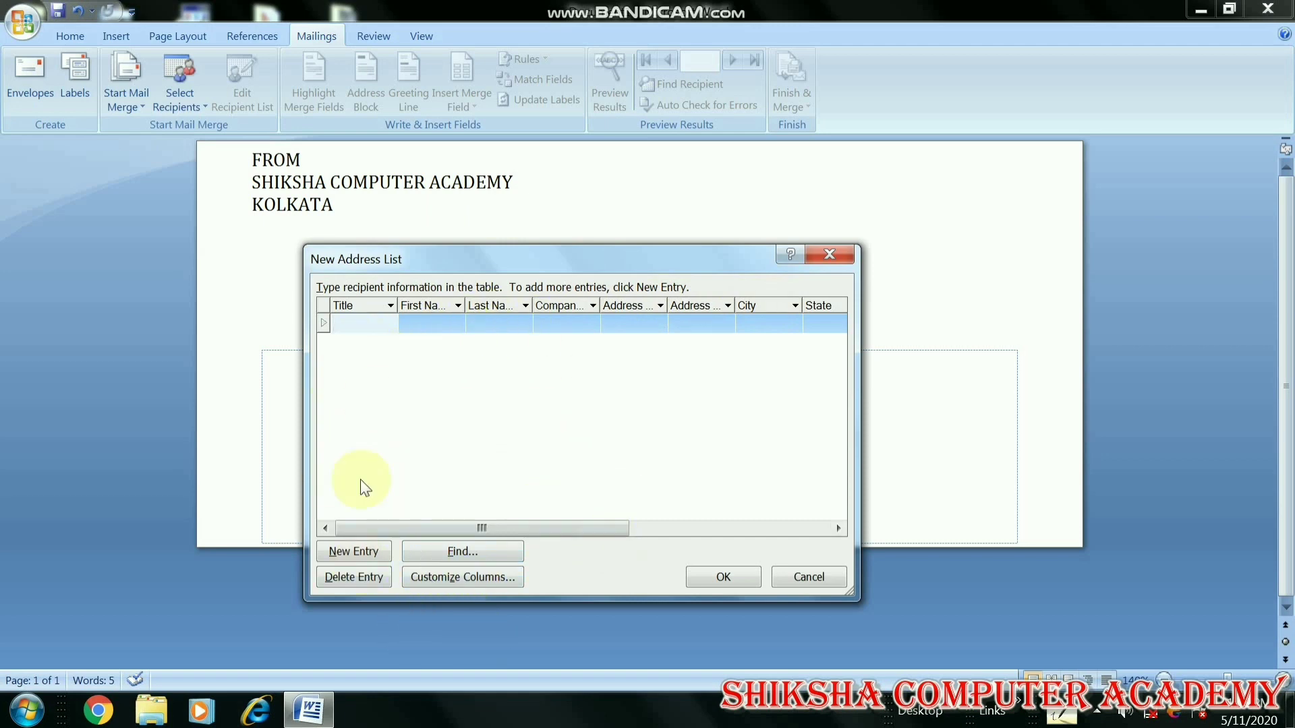
{"action": "left_click", "coordinate": [450, 578]}
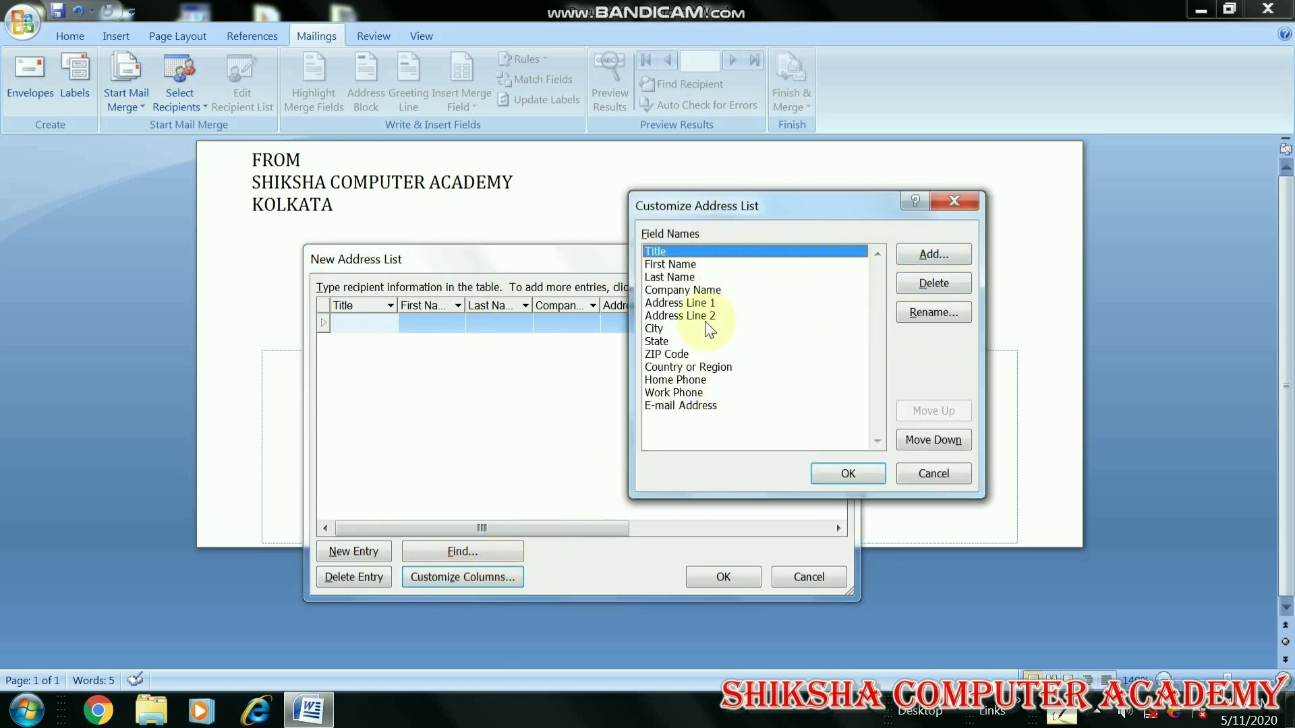
Delete the Title, Company Name and Address Line 2 fields from the address list
{"action": "left_click", "coordinate": [675, 252]}
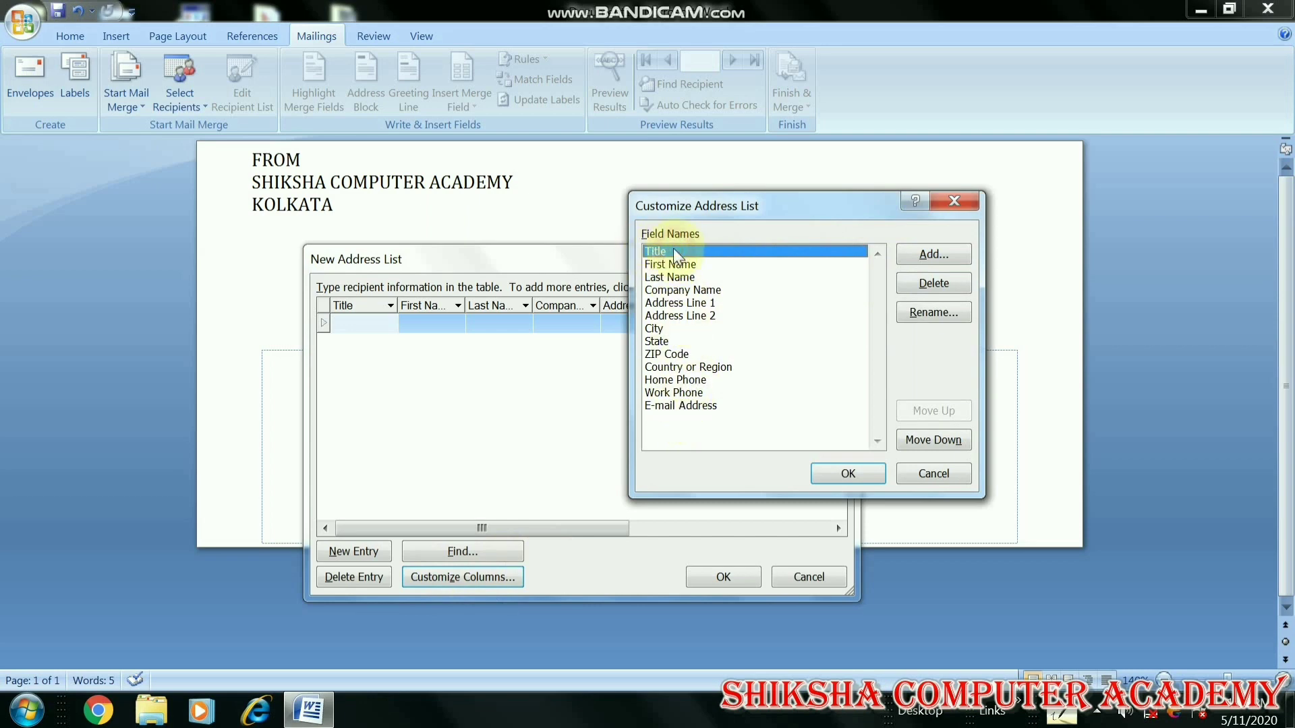
{"action": "left_click", "coordinate": [938, 286]}
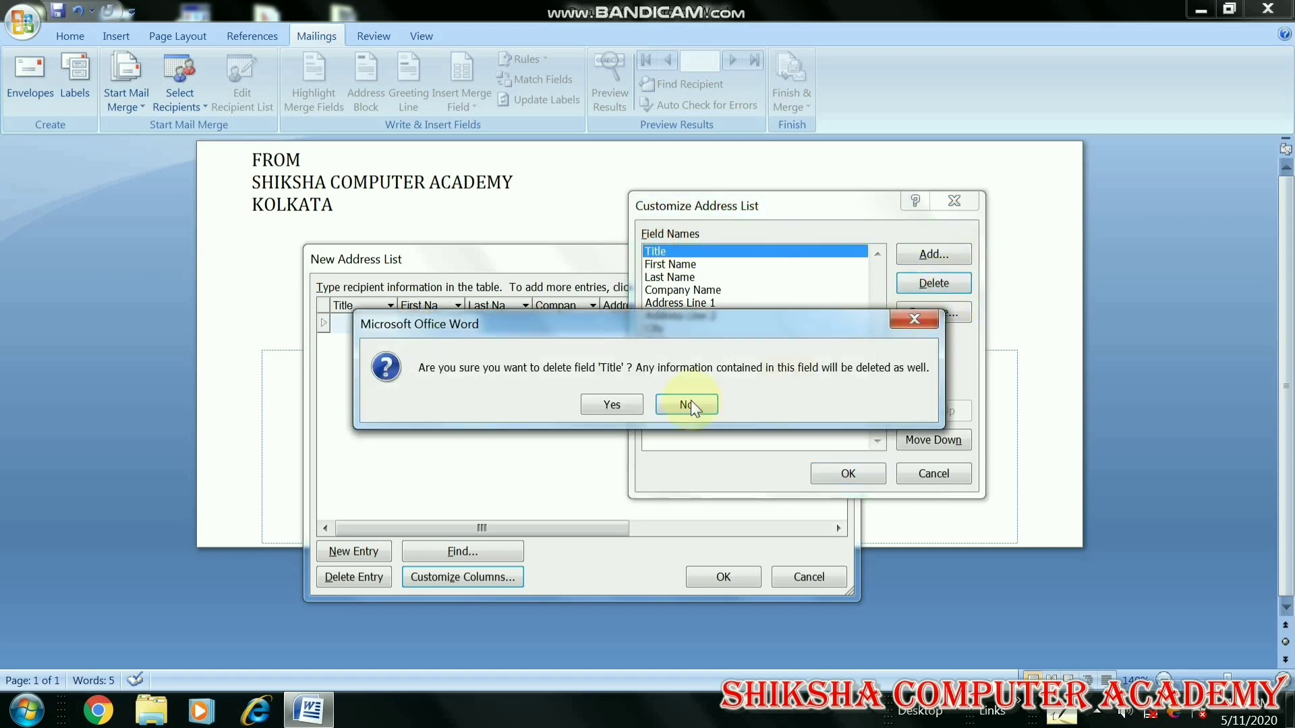
{"action": "left_click", "coordinate": [624, 406]}
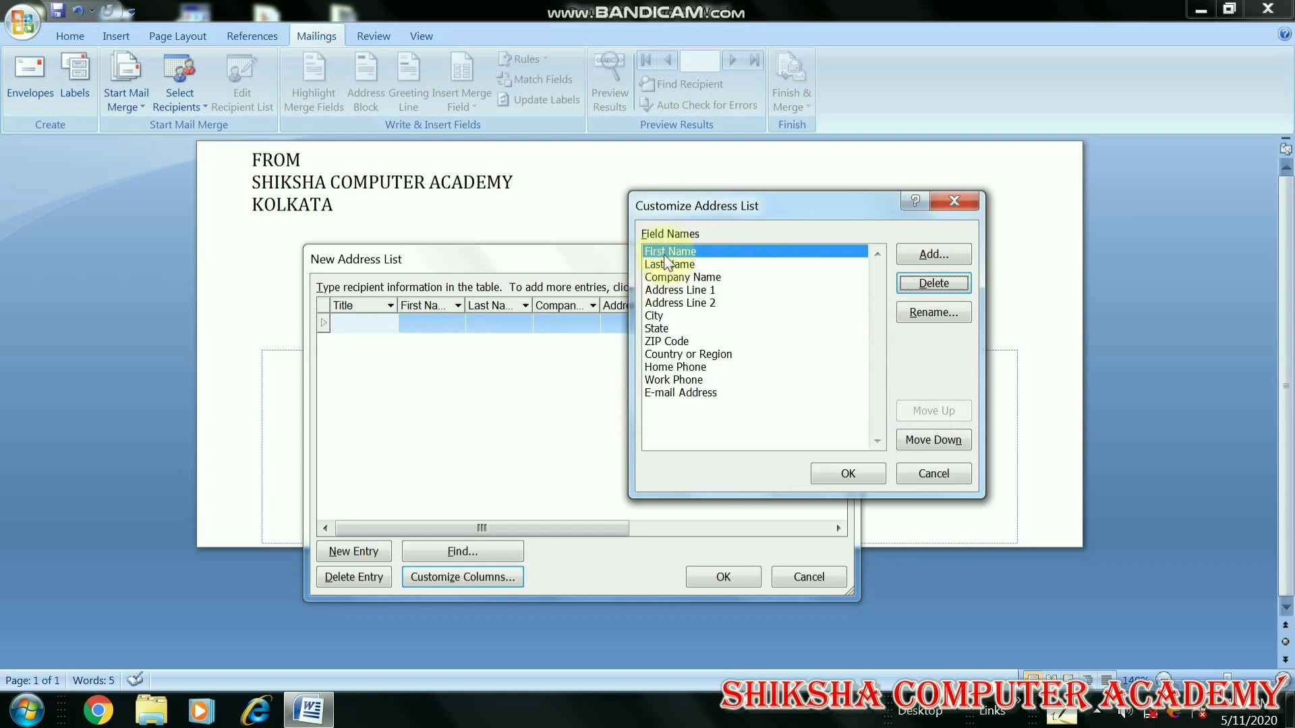
{"action": "left_click", "coordinate": [710, 281]}
{"action": "left_click", "coordinate": [919, 288]}
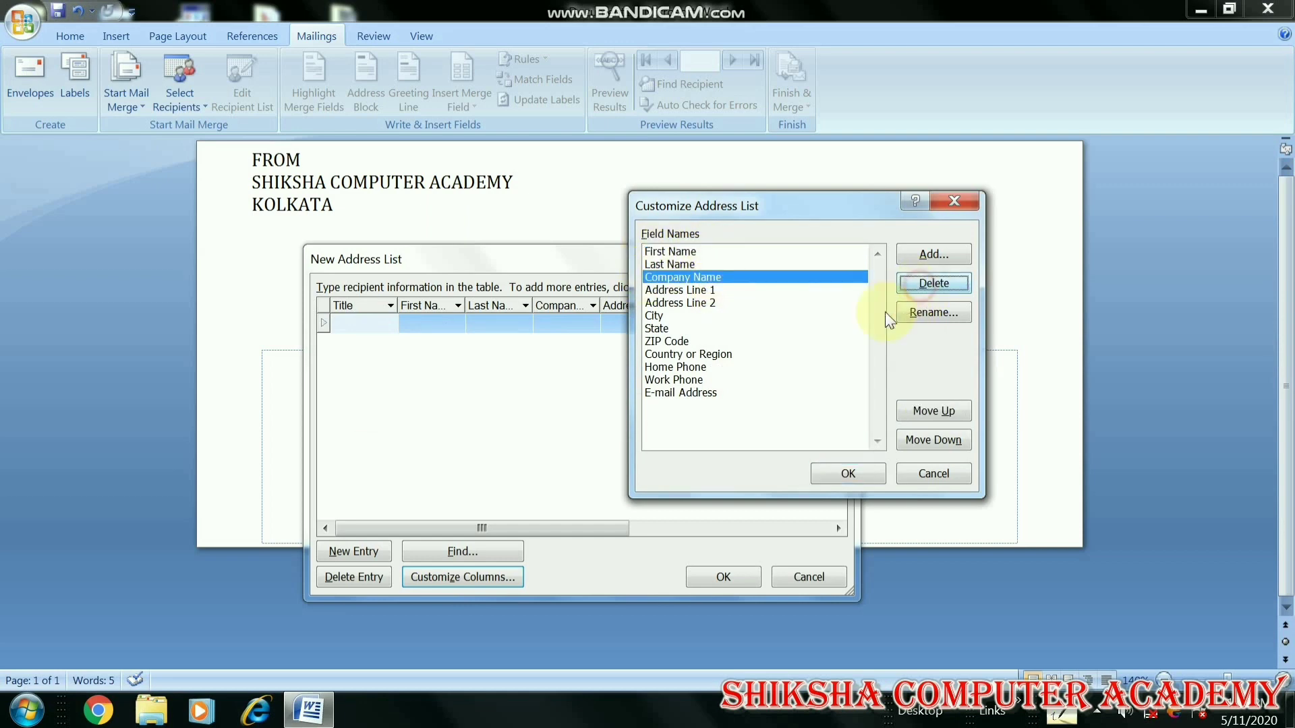
{"action": "left_click", "coordinate": [633, 407]}
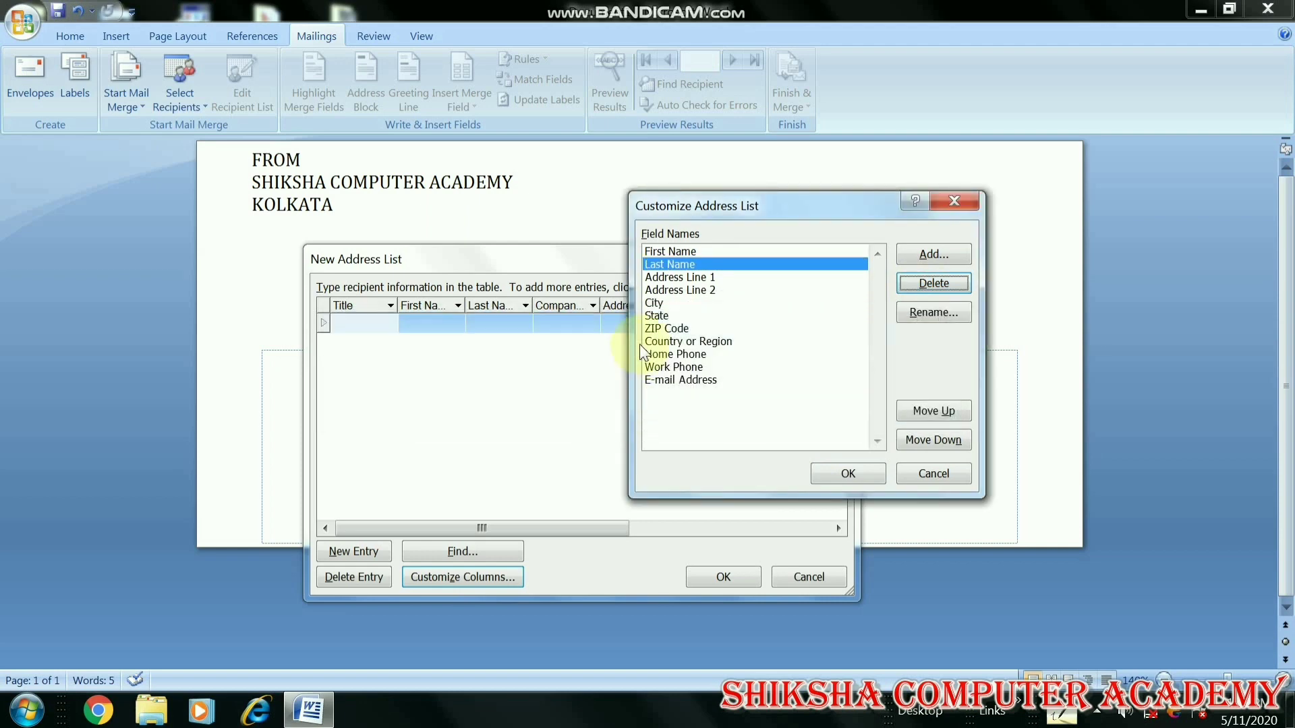
{"action": "left_click", "coordinate": [695, 289]}
{"action": "left_click", "coordinate": [924, 282]}
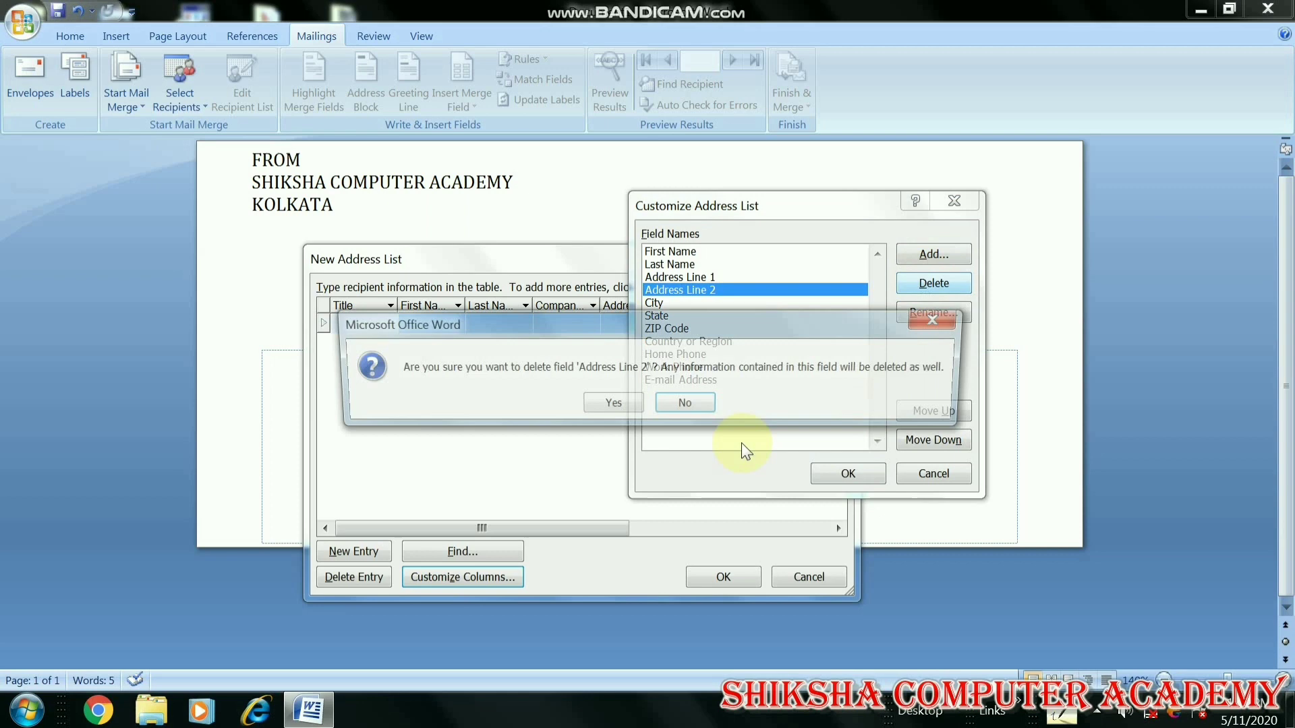
{"action": "left_click", "coordinate": [617, 409]}
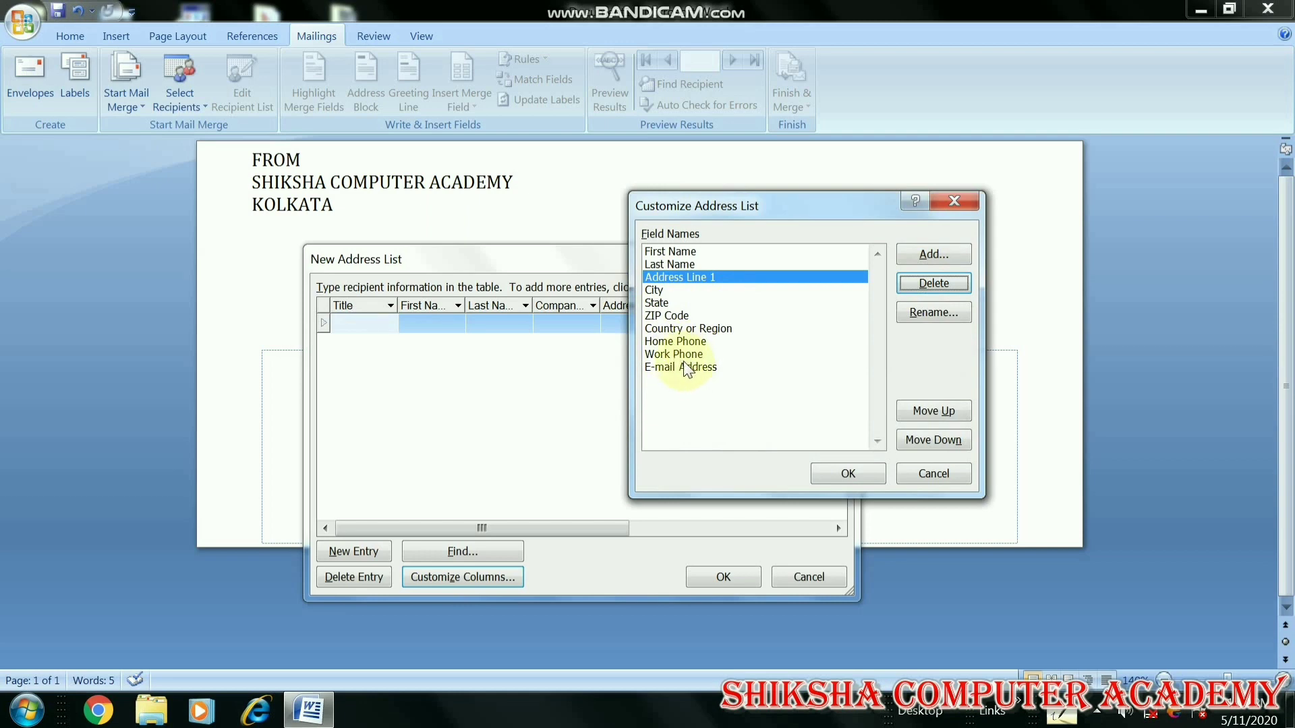
Delete the E-mail Address, Home Phone and Country or Region fields as well
{"action": "left_click", "coordinate": [692, 370]}
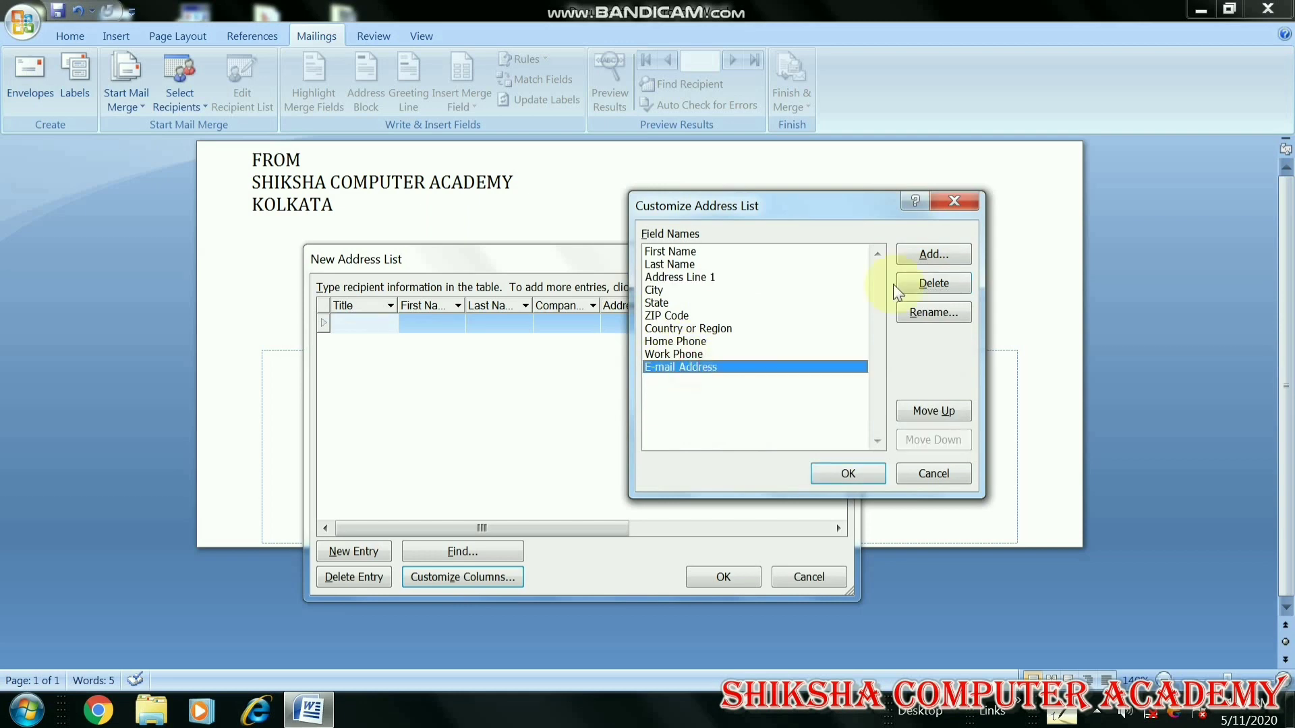
{"action": "left_click", "coordinate": [919, 289]}
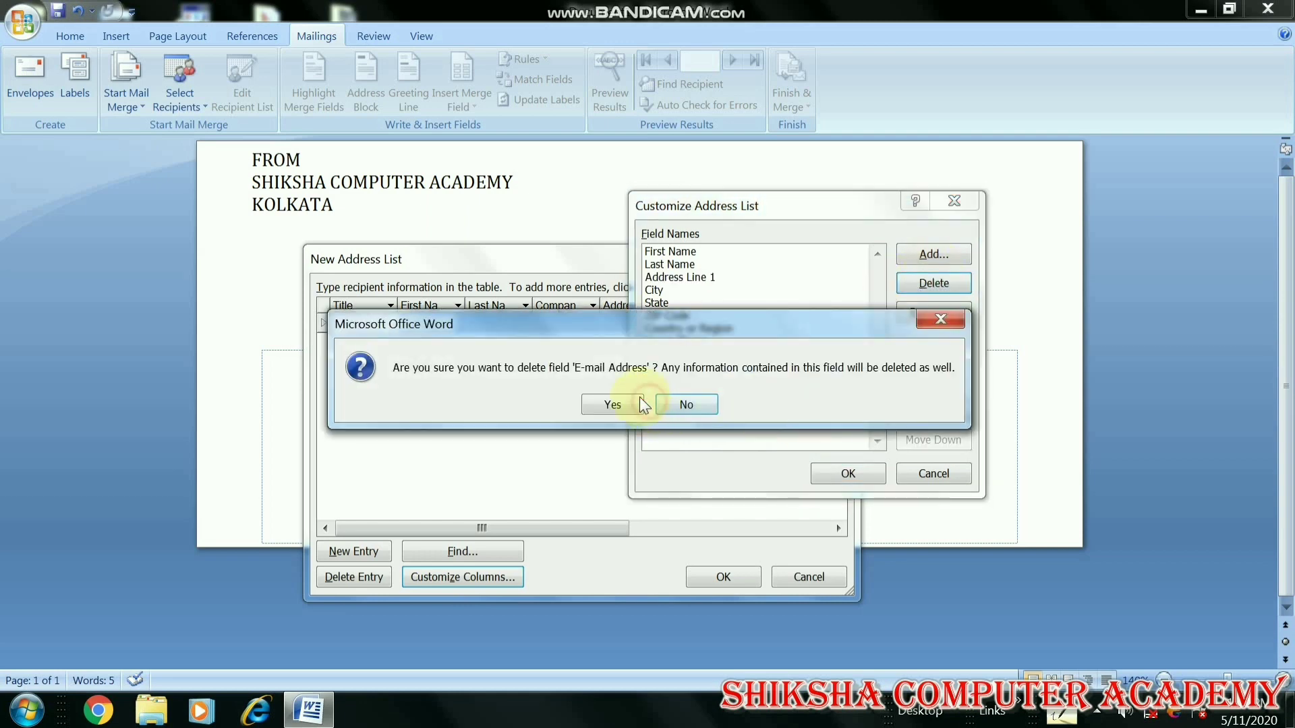
{"action": "key", "text": "Return"}
{"action": "left_click", "coordinate": [682, 341]}
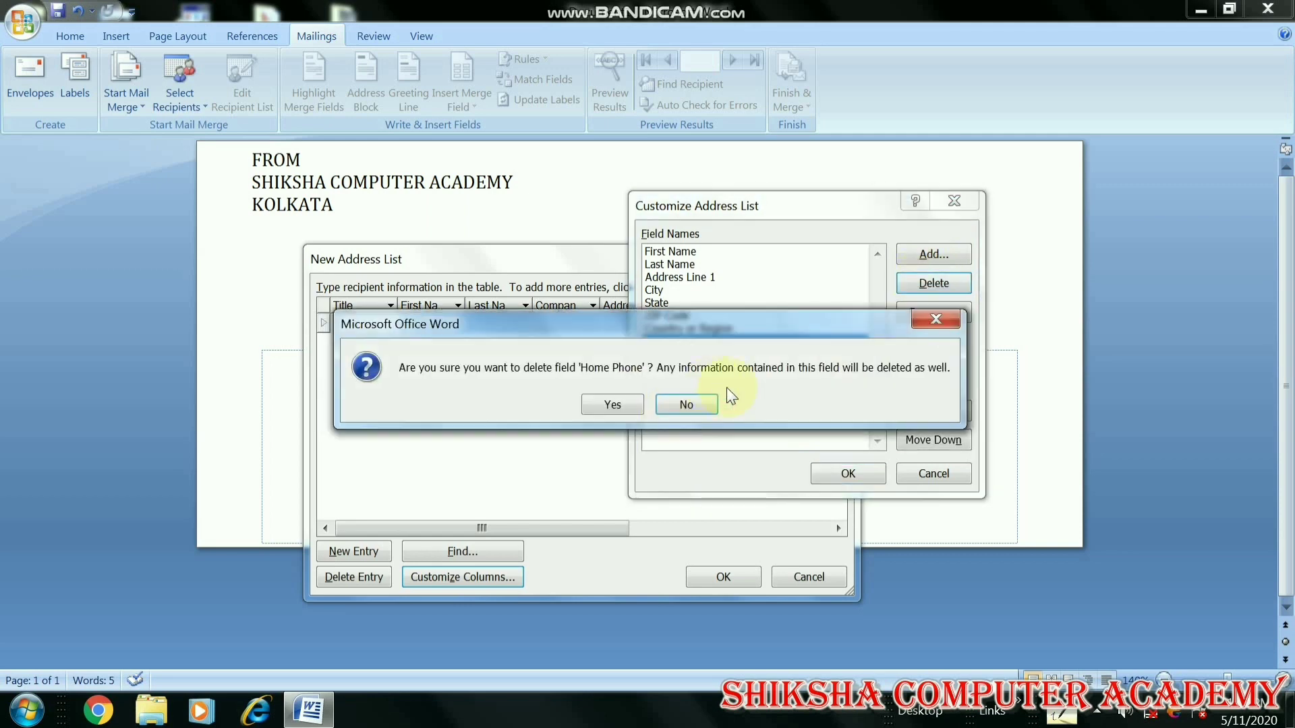
{"action": "left_click", "coordinate": [622, 404]}
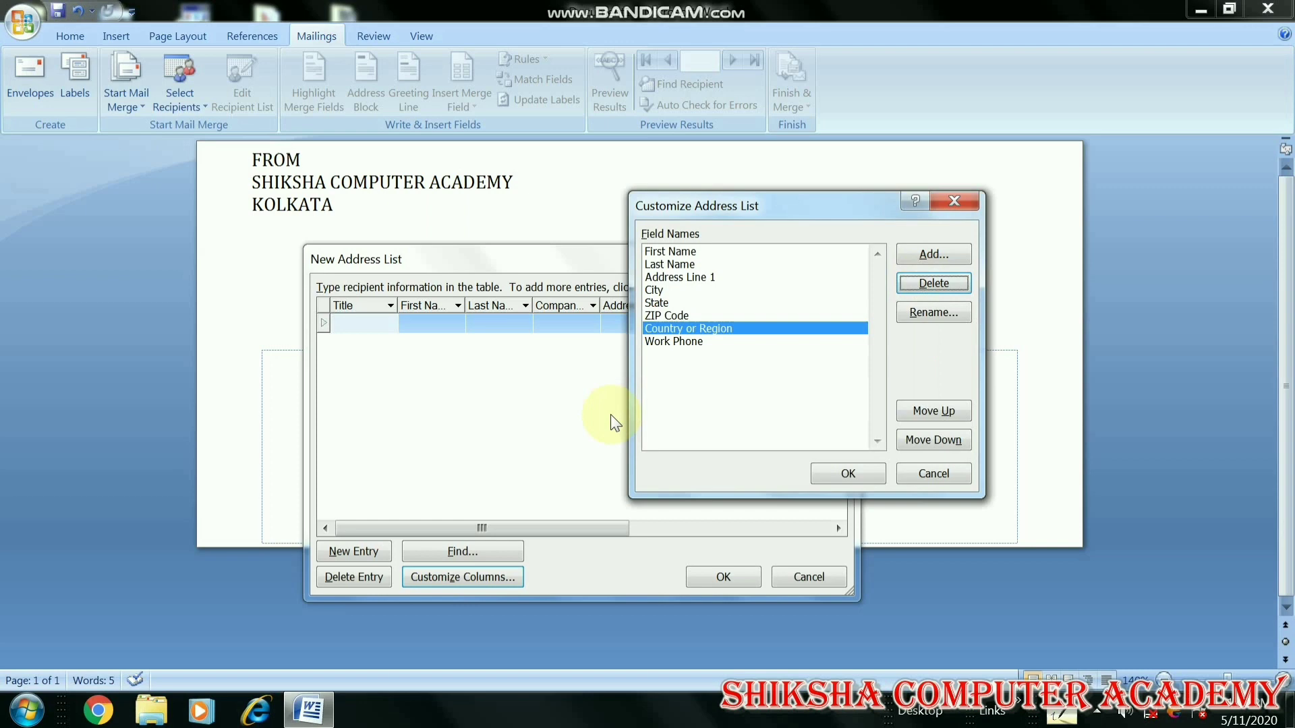
{"action": "left_click", "coordinate": [694, 341]}
{"action": "left_click", "coordinate": [695, 328]}
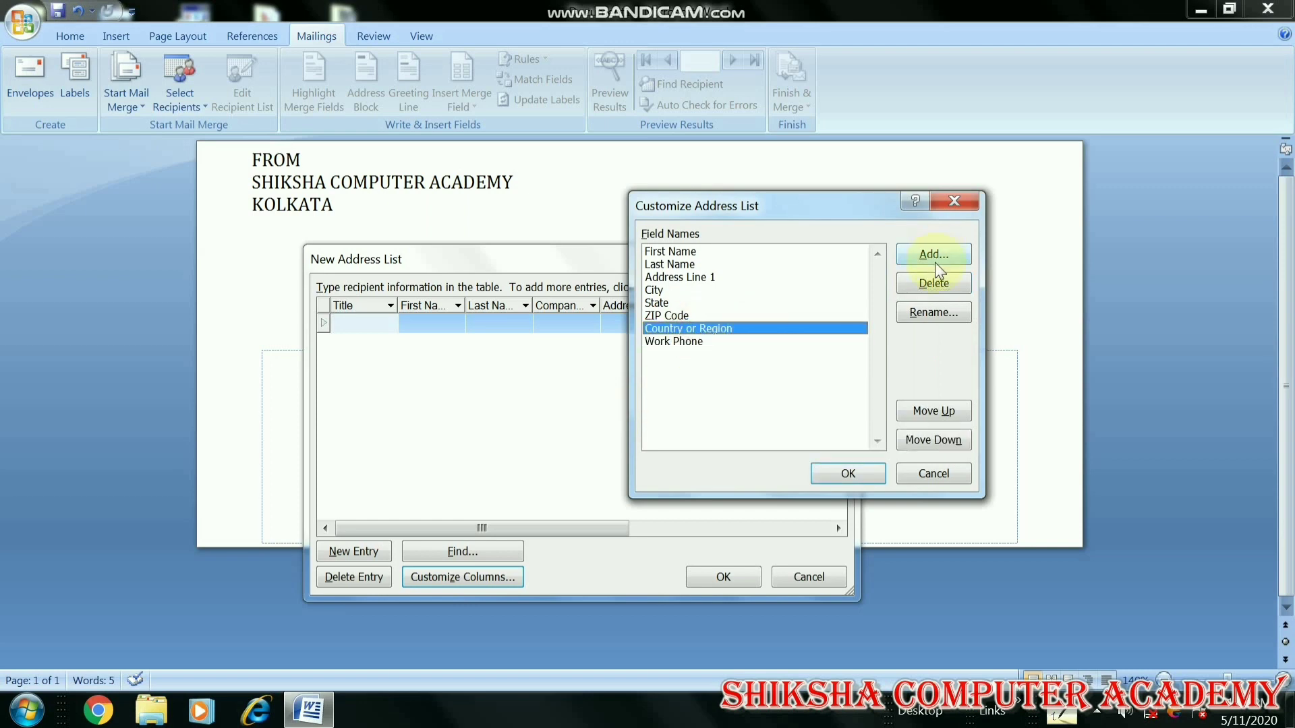
{"action": "left_click", "coordinate": [931, 283]}
{"action": "left_click", "coordinate": [619, 401]}
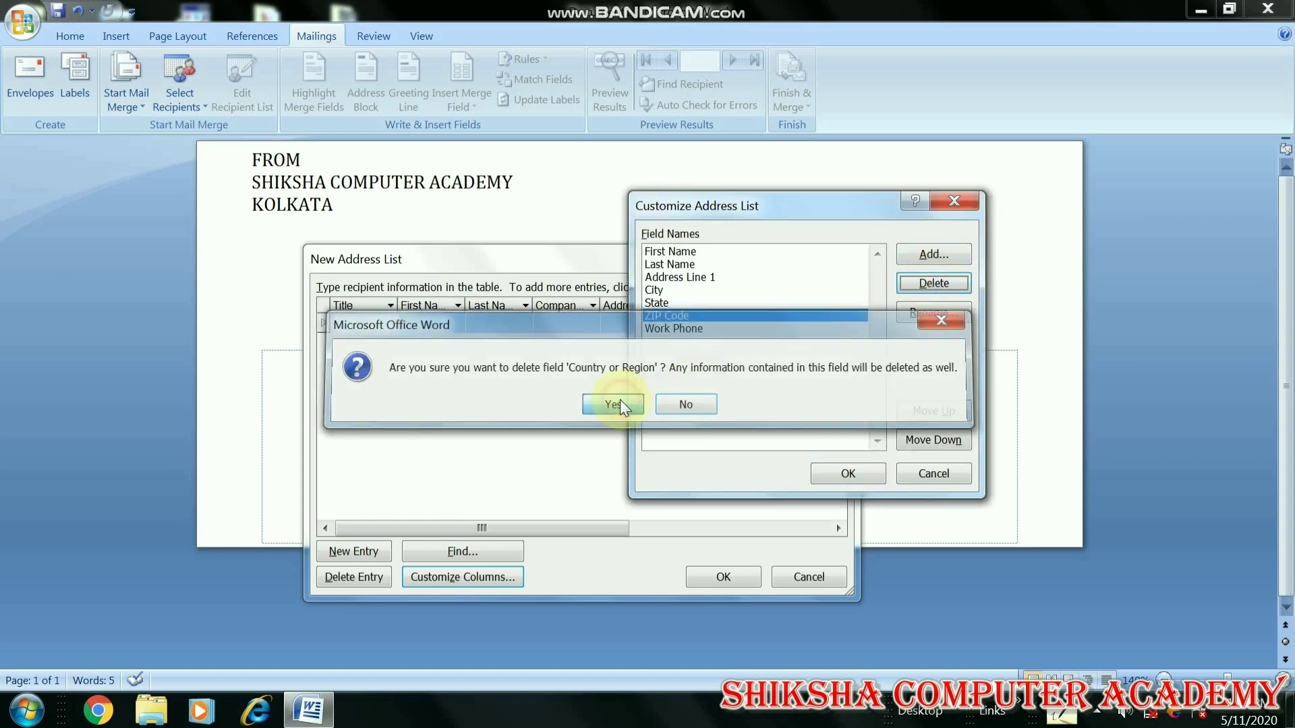
Select Last Name and begin adding a new field after it
{"action": "left_click", "coordinate": [719, 315]}
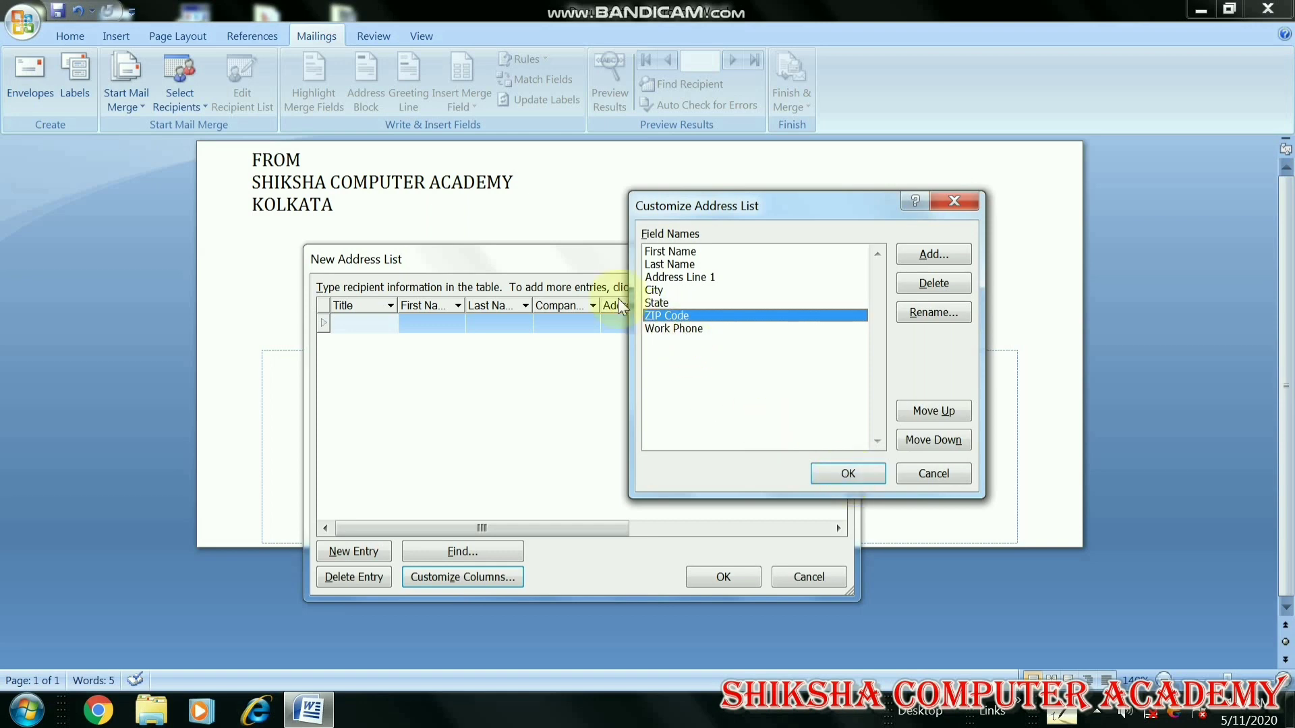
{"action": "left_click", "coordinate": [705, 264]}
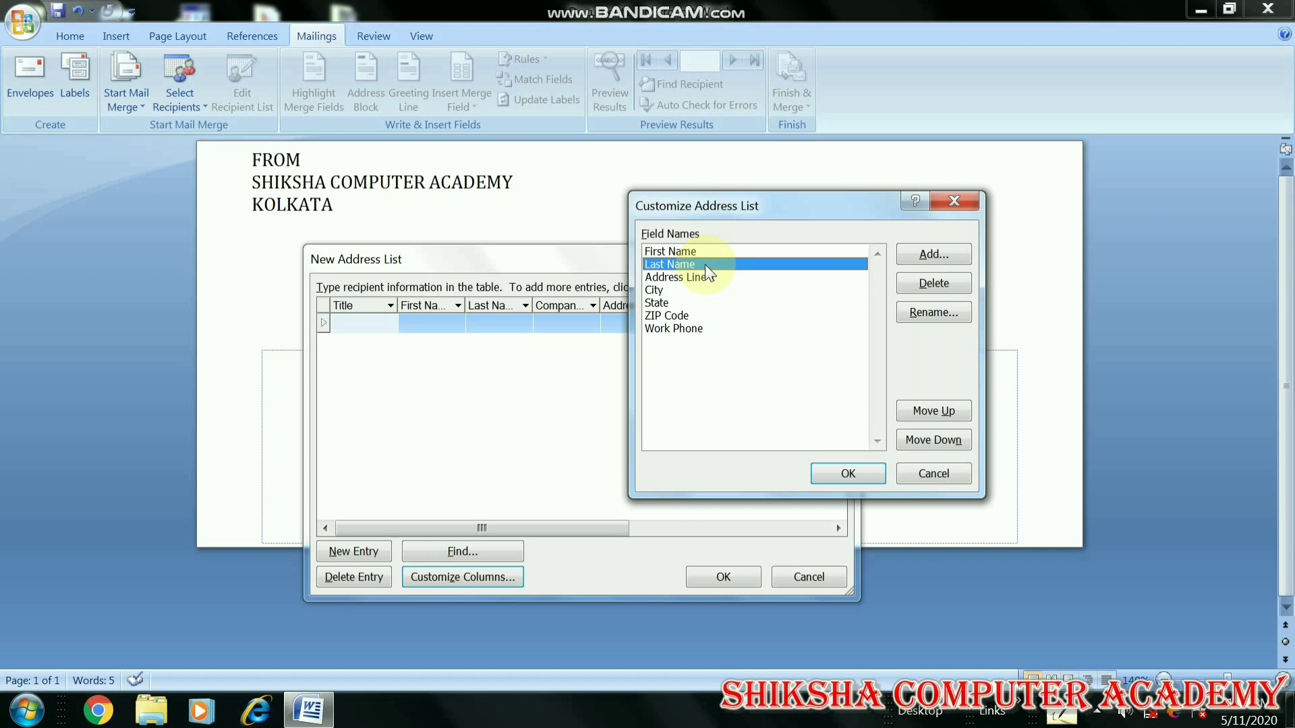
{"action": "left_click", "coordinate": [939, 253]}
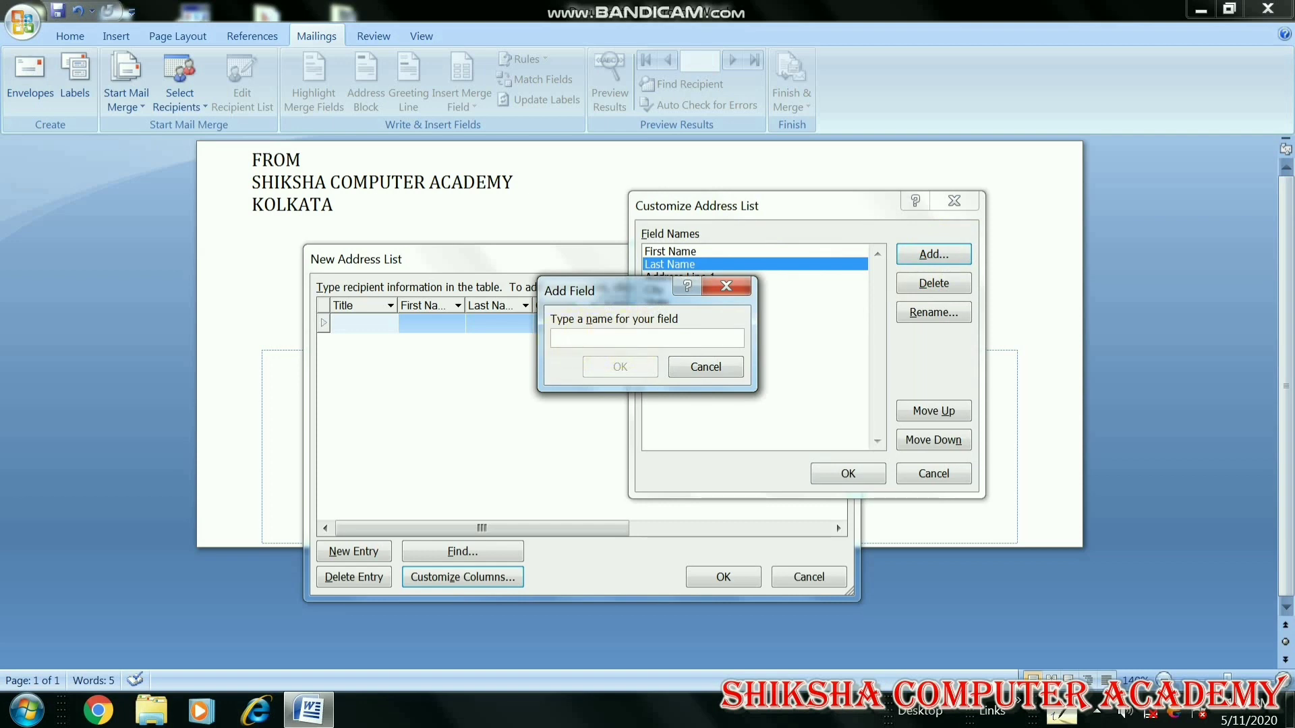
Add a PHONE NO field, removing the invalid trailing period, and apply the customized columns
{"action": "type", "text": "PHONE "}
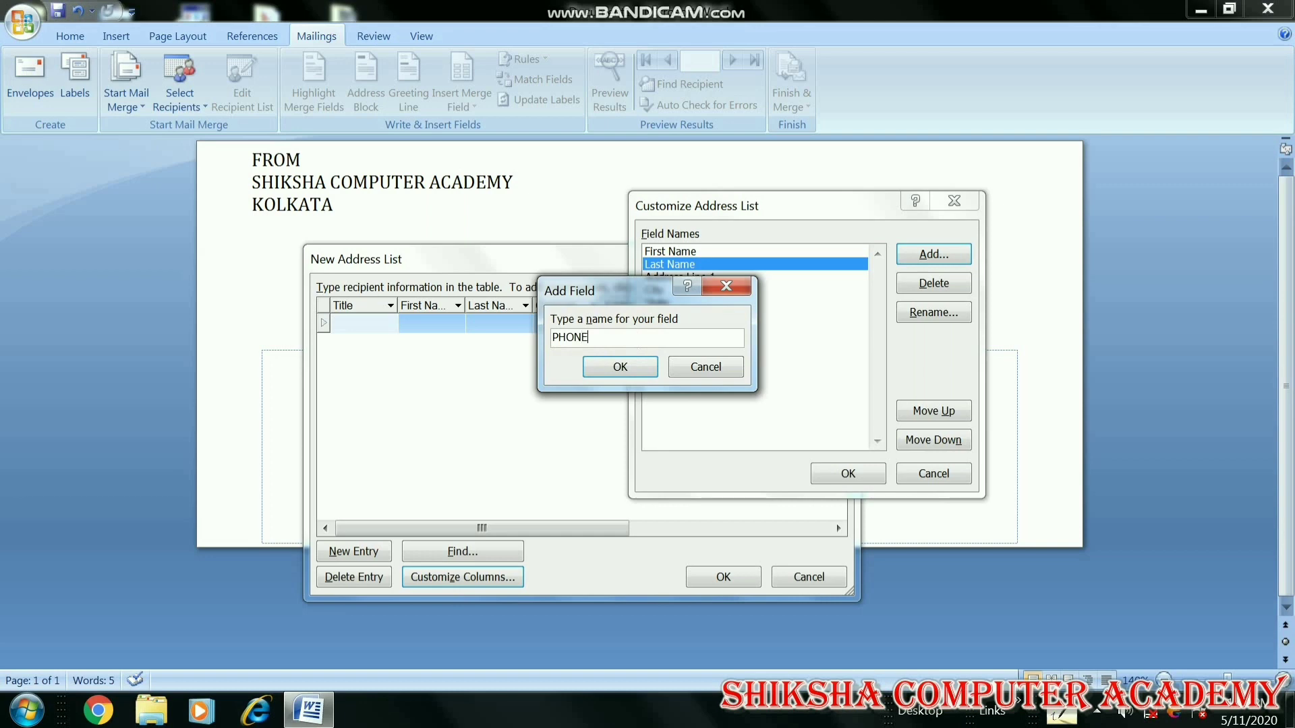
{"action": "type", "text": "NO."}
{"action": "left_click", "coordinate": [610, 370]}
{"action": "left_click", "coordinate": [647, 404]}
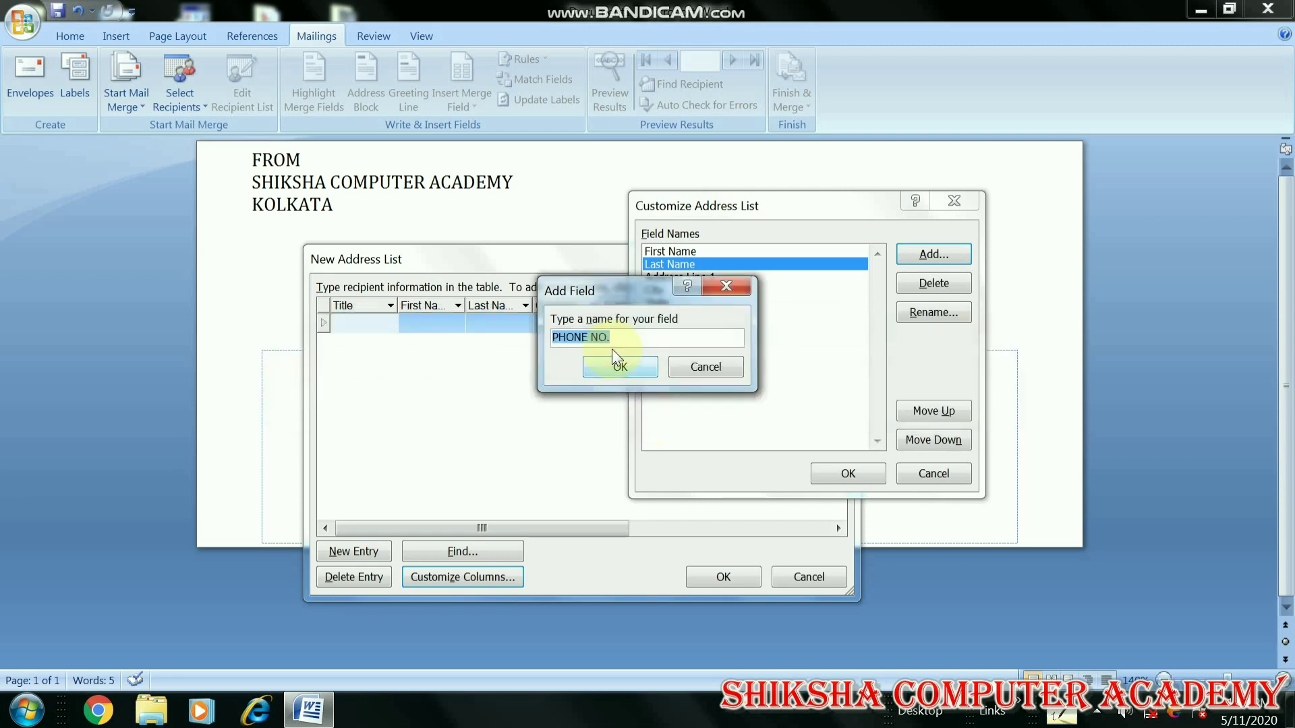
{"action": "left_click", "coordinate": [627, 340]}
{"action": "key", "text": "BackSpace"}
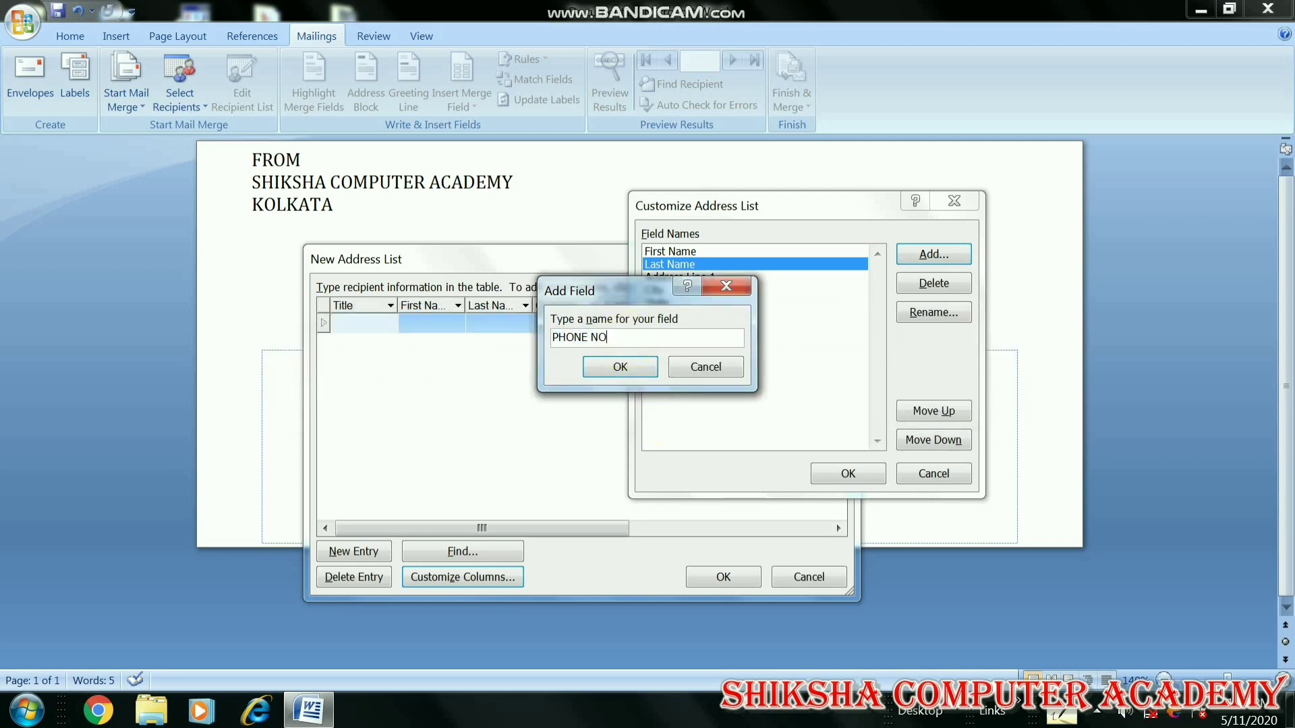
{"action": "left_click", "coordinate": [593, 370]}
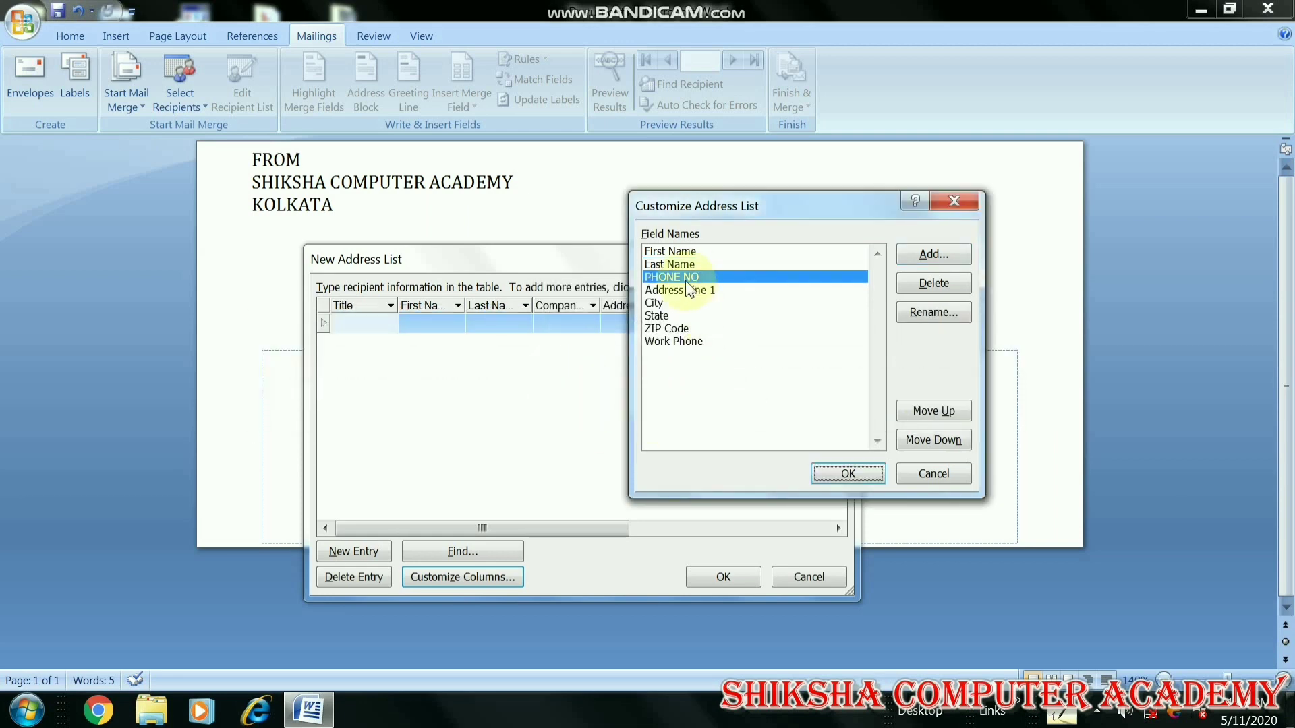
{"action": "left_click", "coordinate": [849, 472]}
{"action": "left_click_drag", "start_coordinate": [714, 528], "coordinate": [574, 526]}
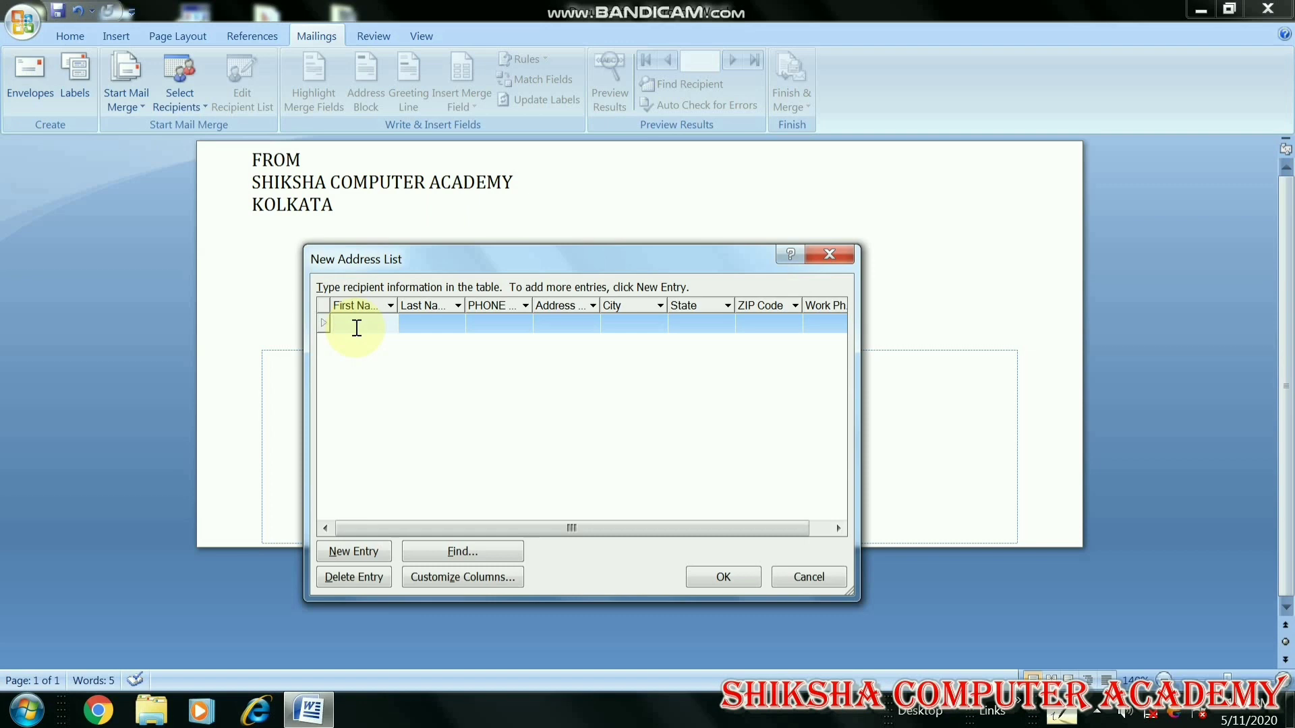
{"action": "key", "text": "Tab"}
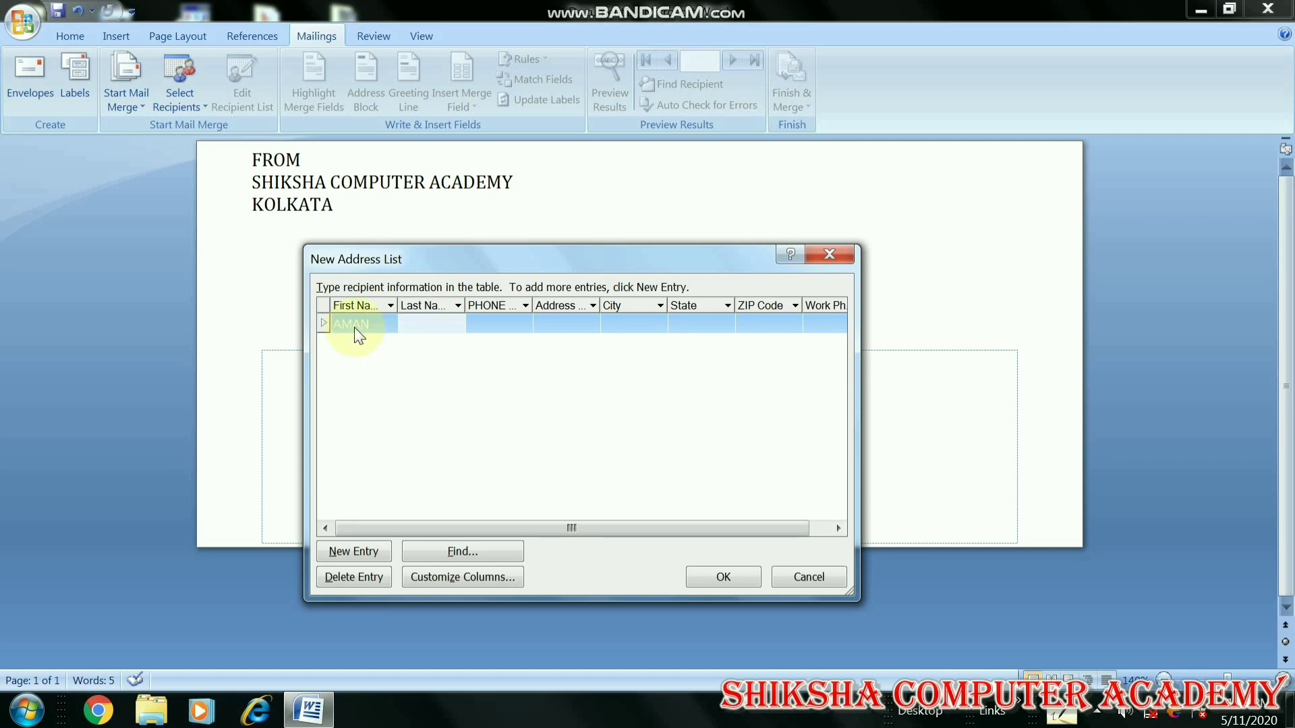
{"action": "key", "text": "Tab"}
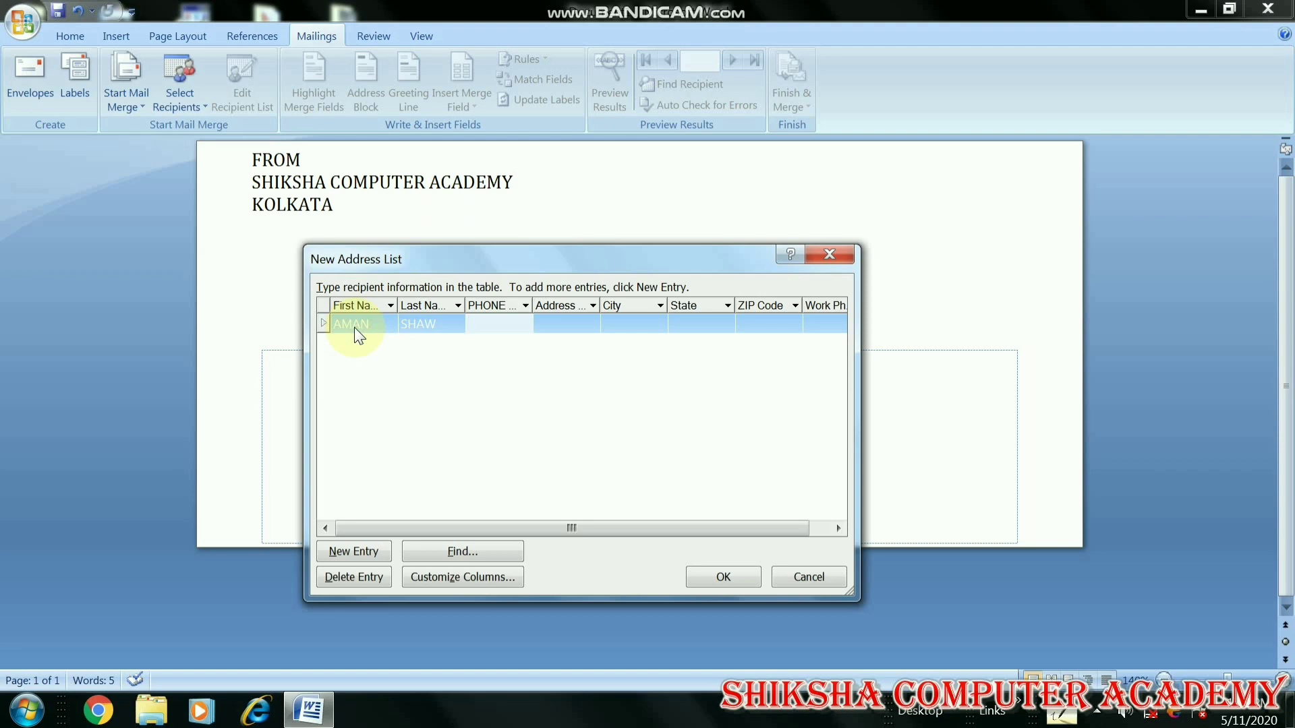
{"action": "left_click", "coordinate": [564, 324]}
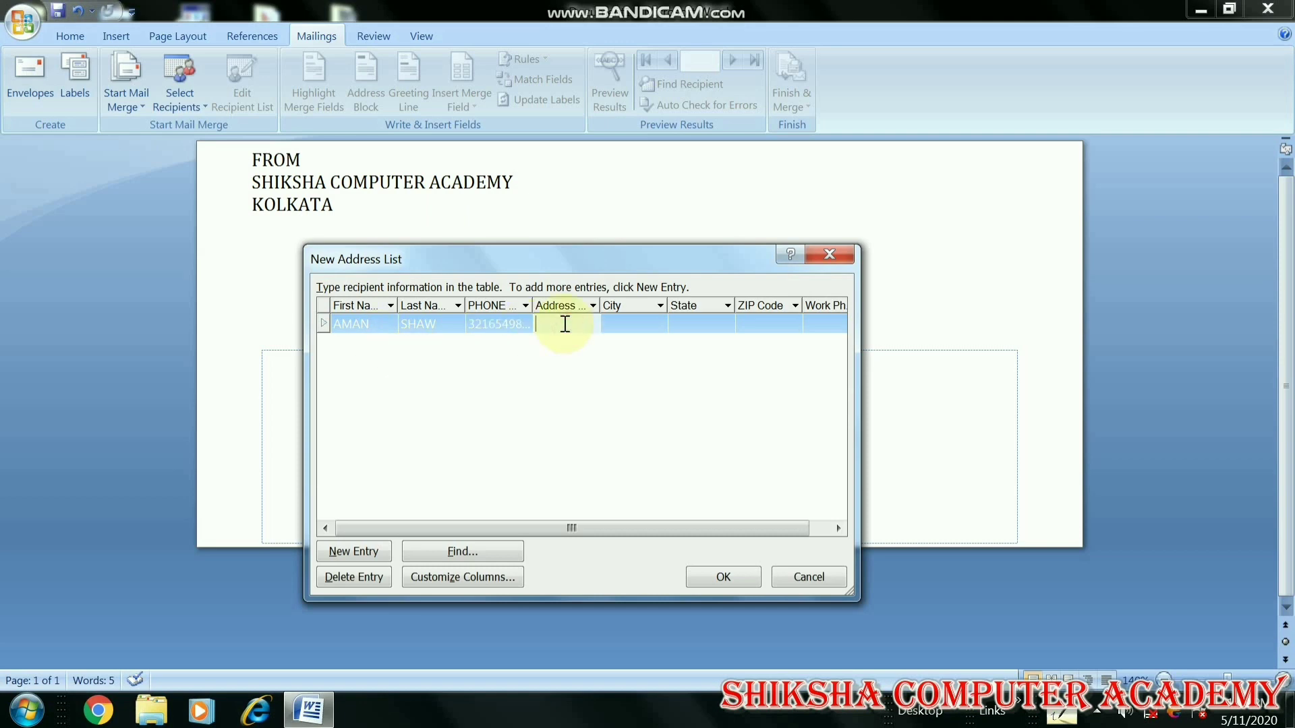
Add city KOLKATA, state WEST BENGAL, ZIP 700057, work phone 789456123, then finish the list
{"action": "key", "text": "Tab"}
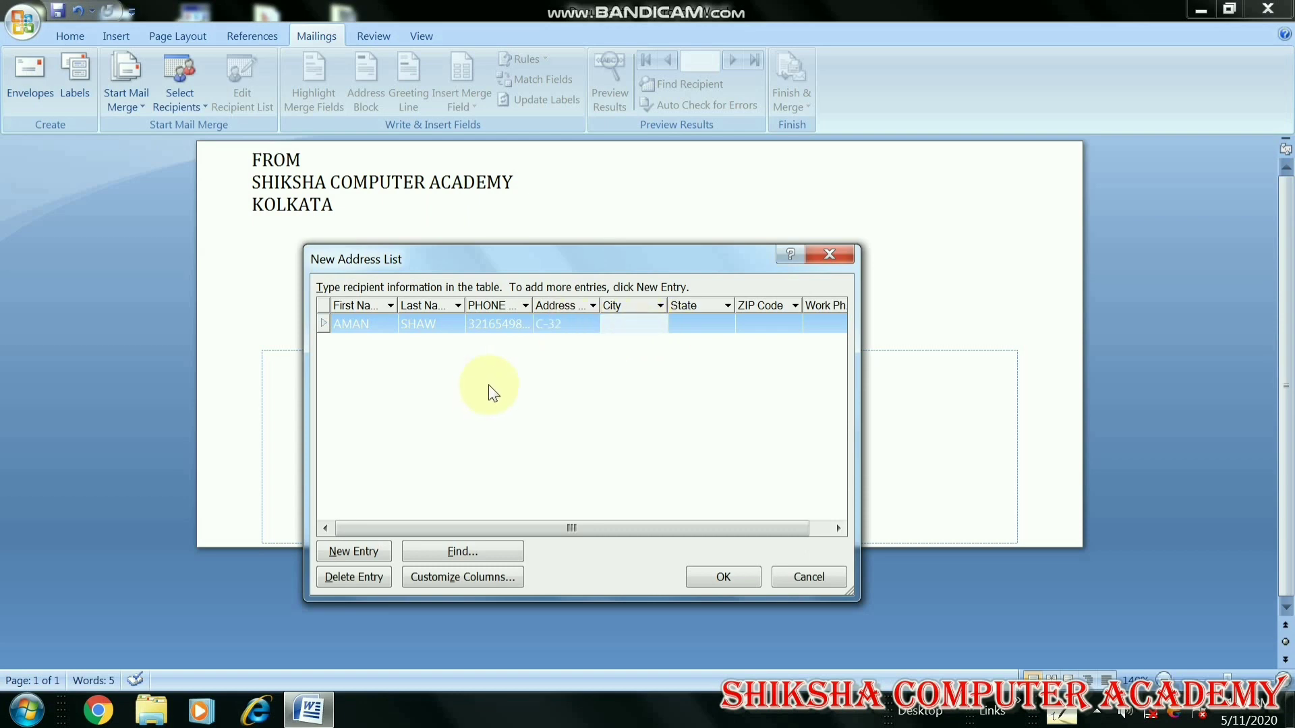
{"action": "type", "text": "KOLKATA"}
{"action": "key", "text": "Tab"}
{"action": "type", "text": "WES"}
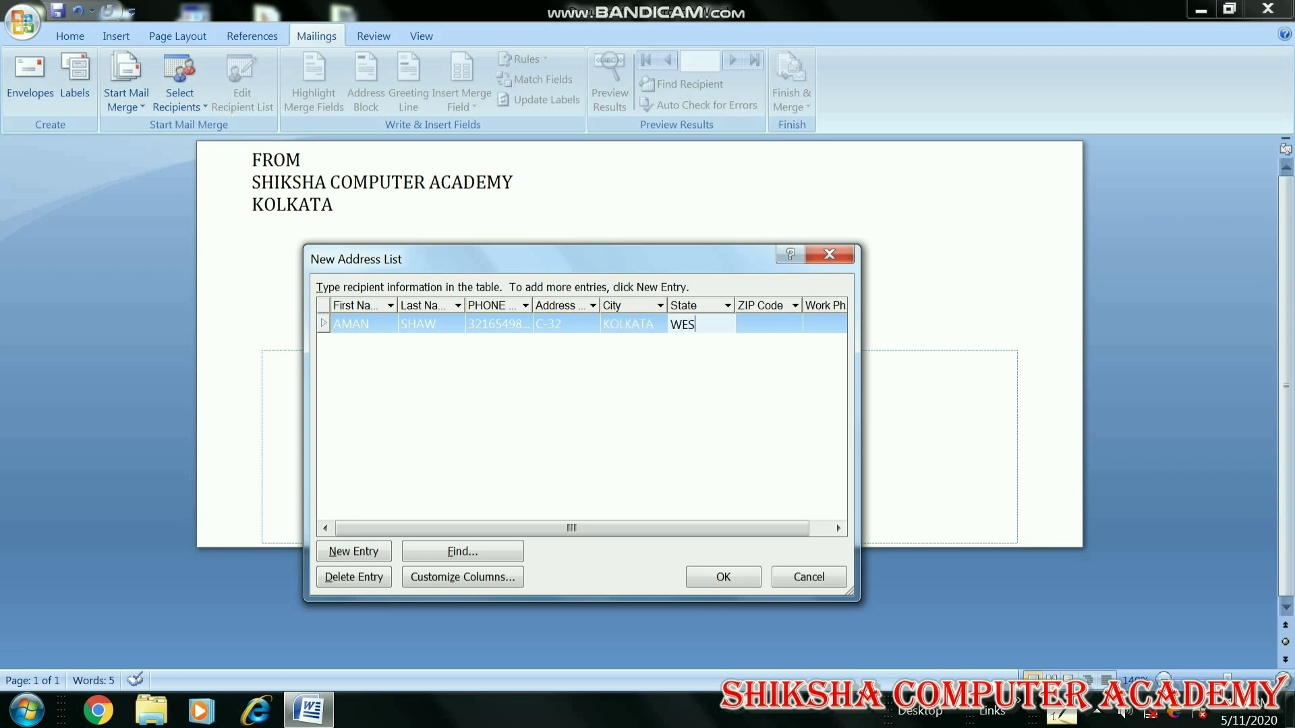
{"action": "type", "text": "T BW"}
{"action": "key", "text": "BackSpace"}
{"action": "type", "text": "ENGAL"}
{"action": "key", "text": "Tab"}
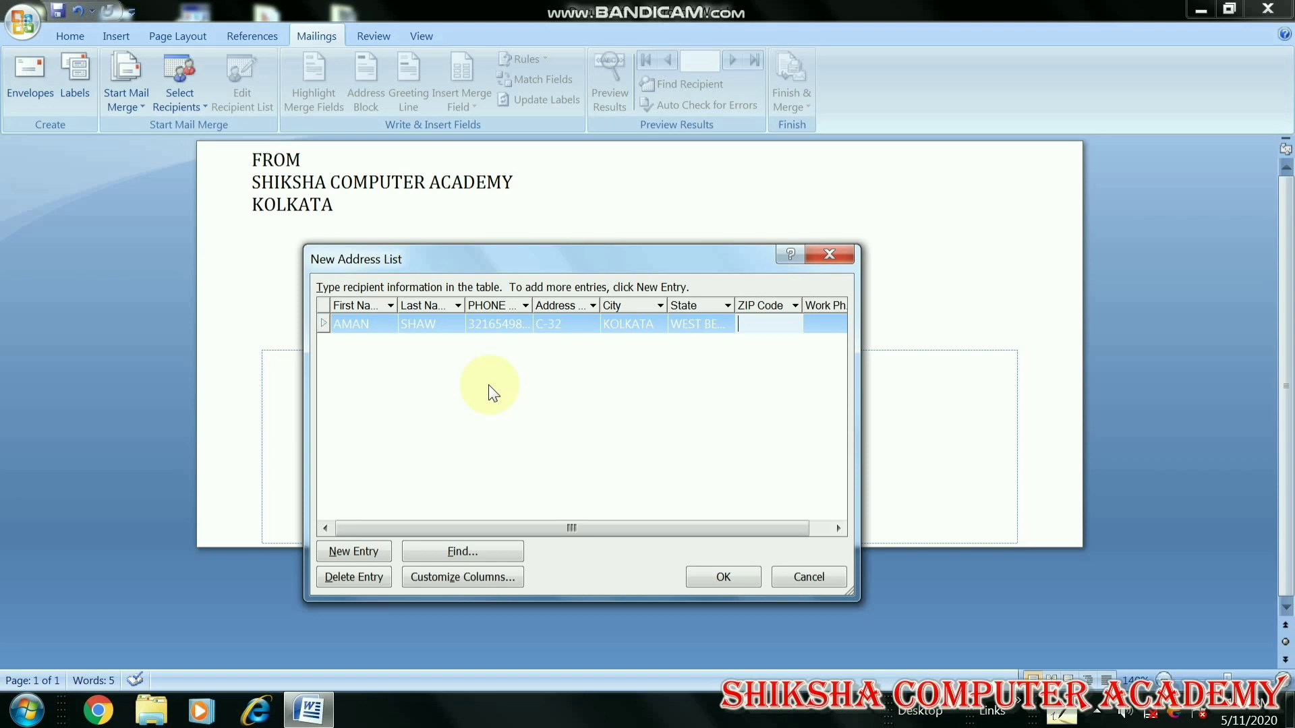
{"action": "type", "text": "700057"}
{"action": "key", "text": "Tab"}
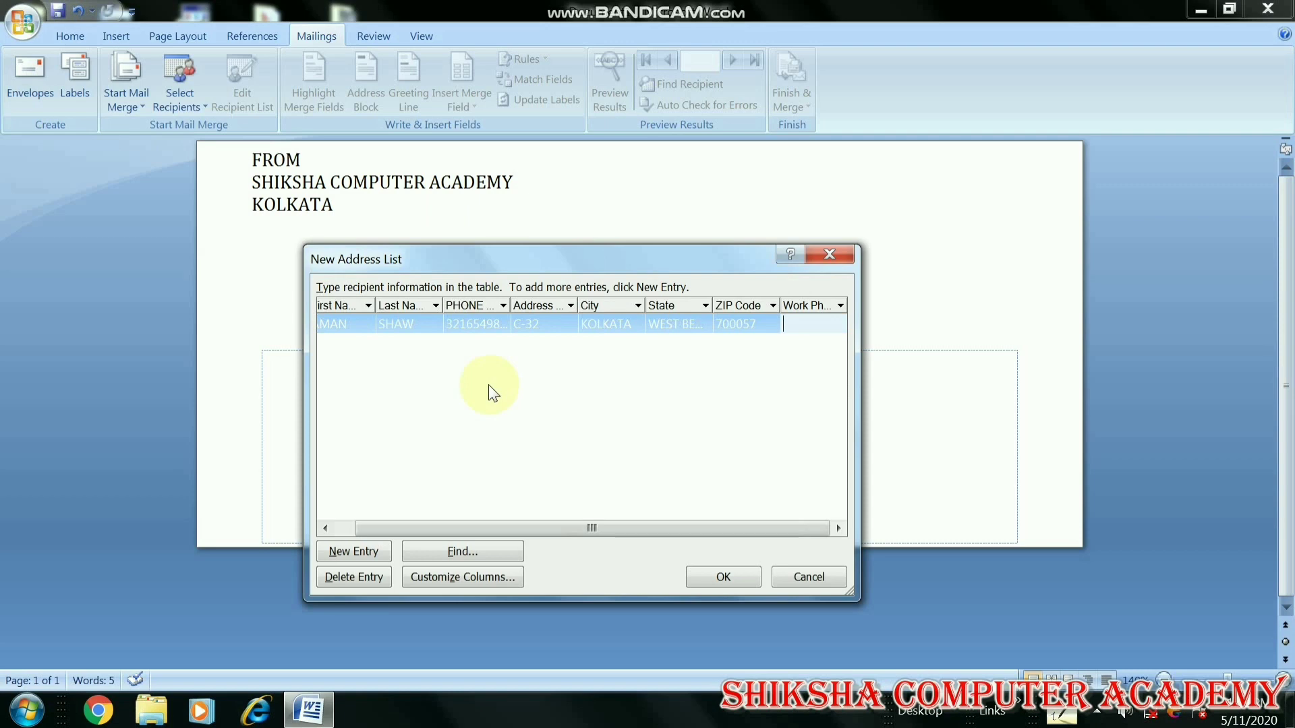
{"action": "type", "text": "789456123"}
{"action": "key", "text": "Tab"}
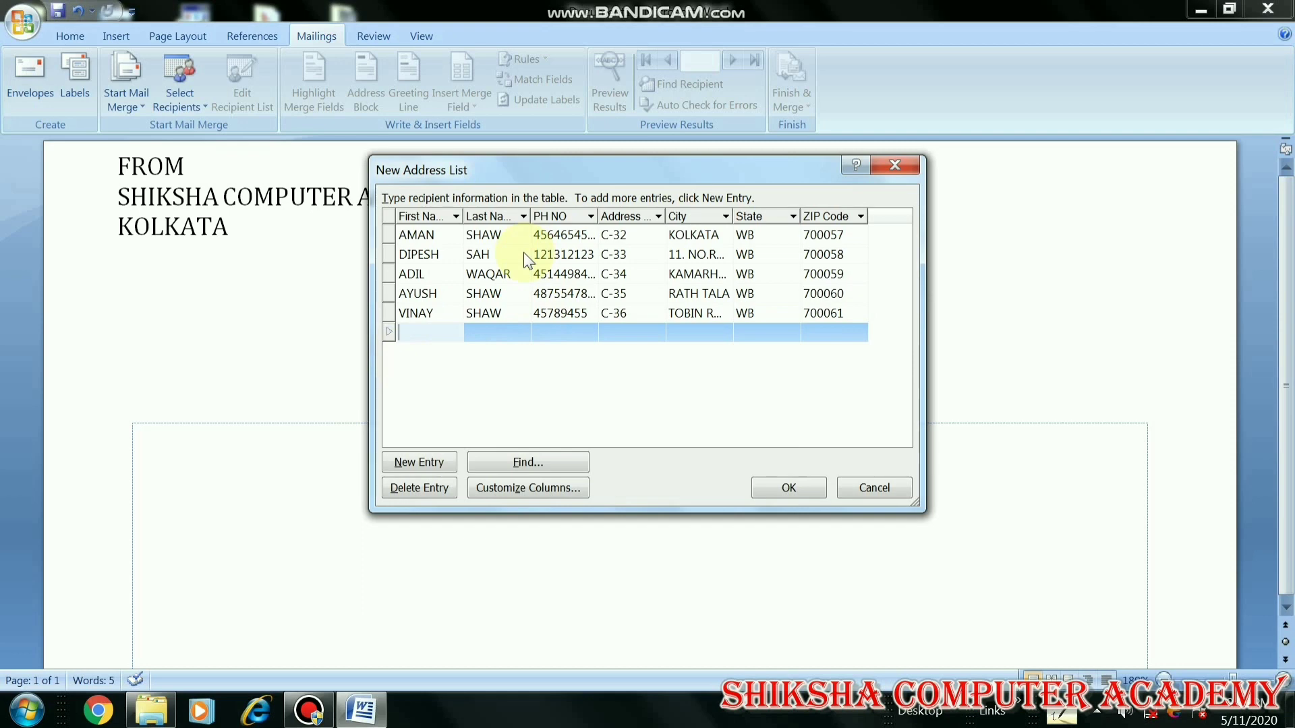
{"action": "left_click", "coordinate": [781, 496]}
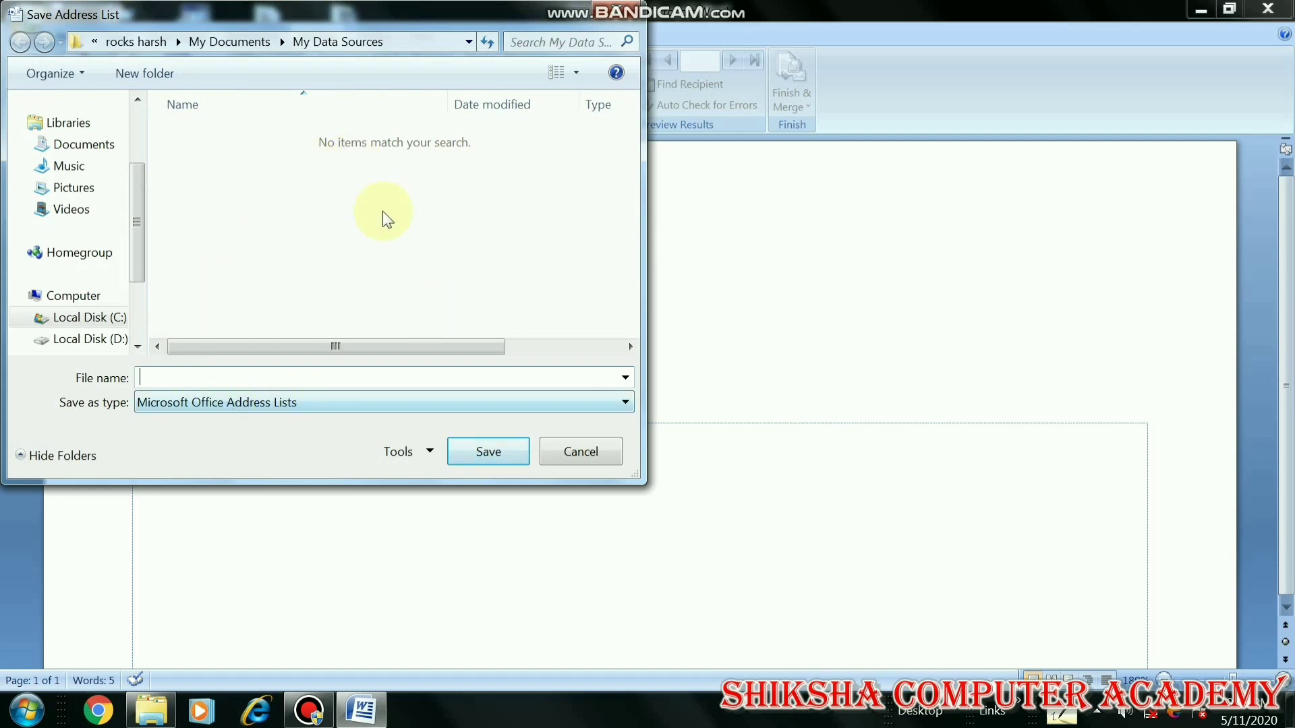
Name the address list file STUDENTS DETAILS in My Data Sources and save it
{"action": "left_click", "coordinate": [188, 382]}
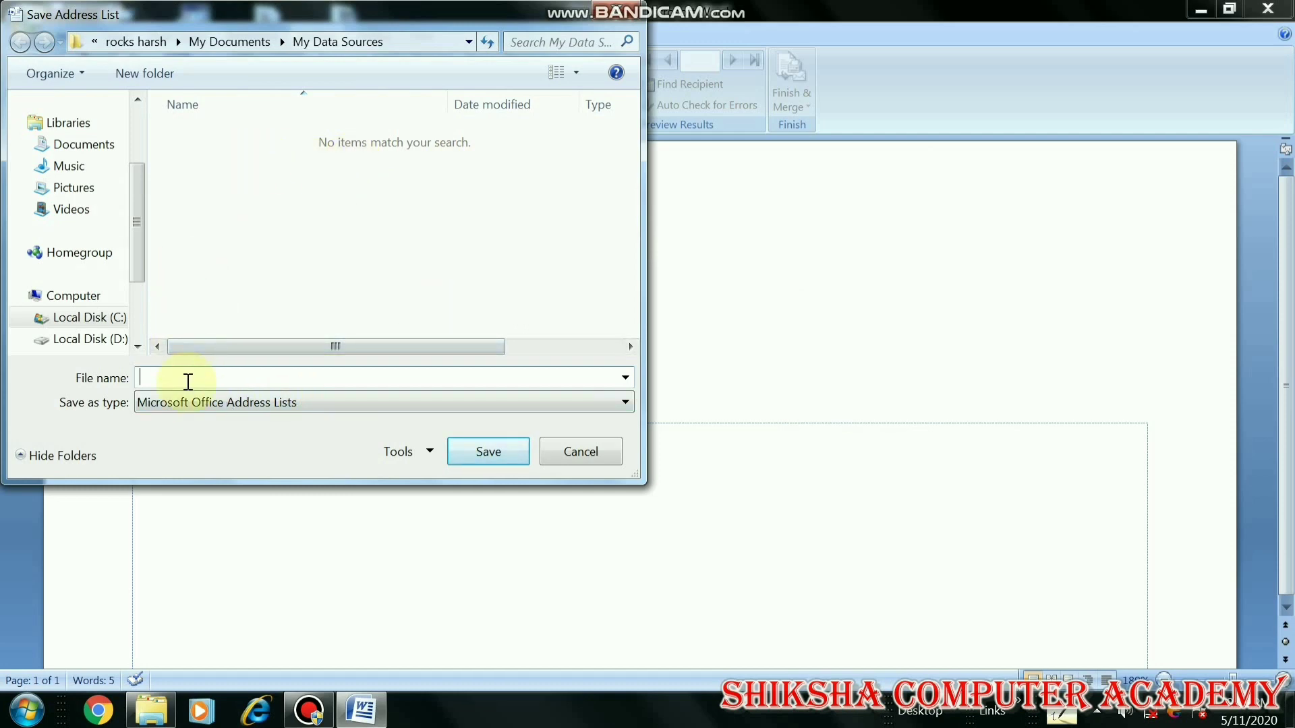
{"action": "type", "text": "STUDENTS DETAILS"}
{"action": "left_click", "coordinate": [474, 451]}
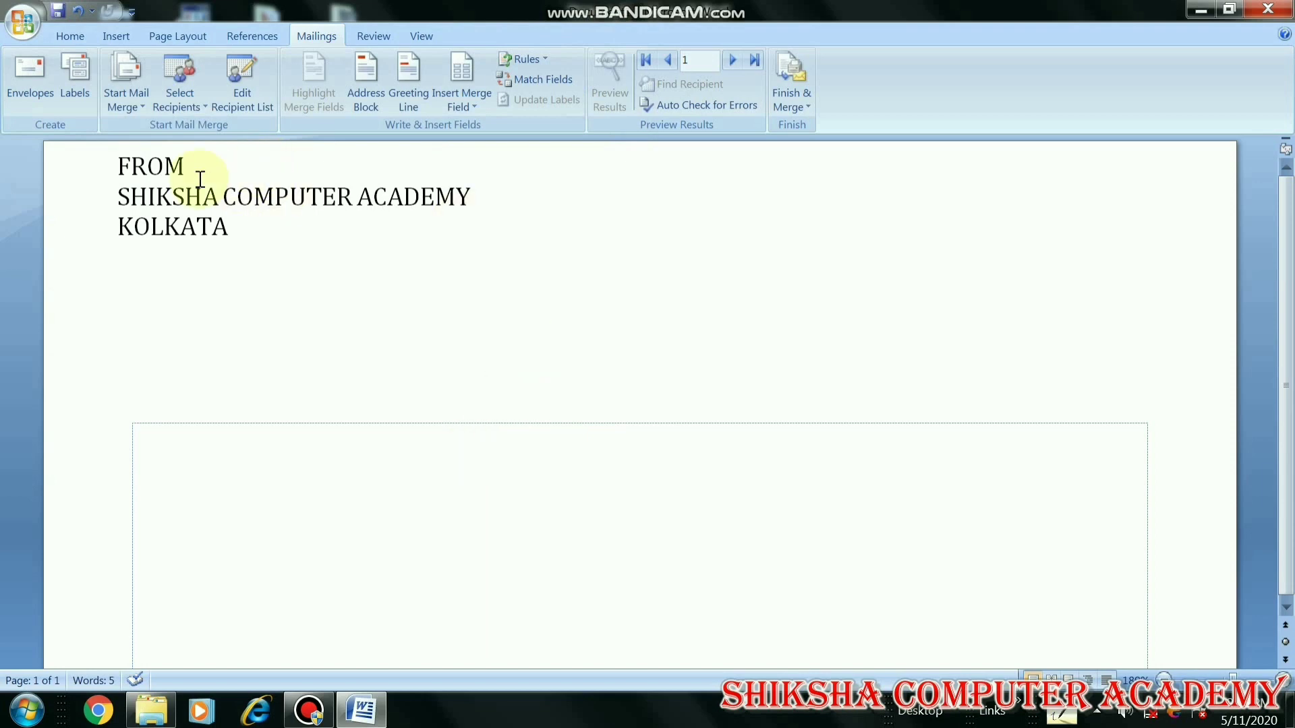
Load the existing STUDENTS DETAILS list as the envelope merge recipients
{"action": "left_click", "coordinate": [192, 105]}
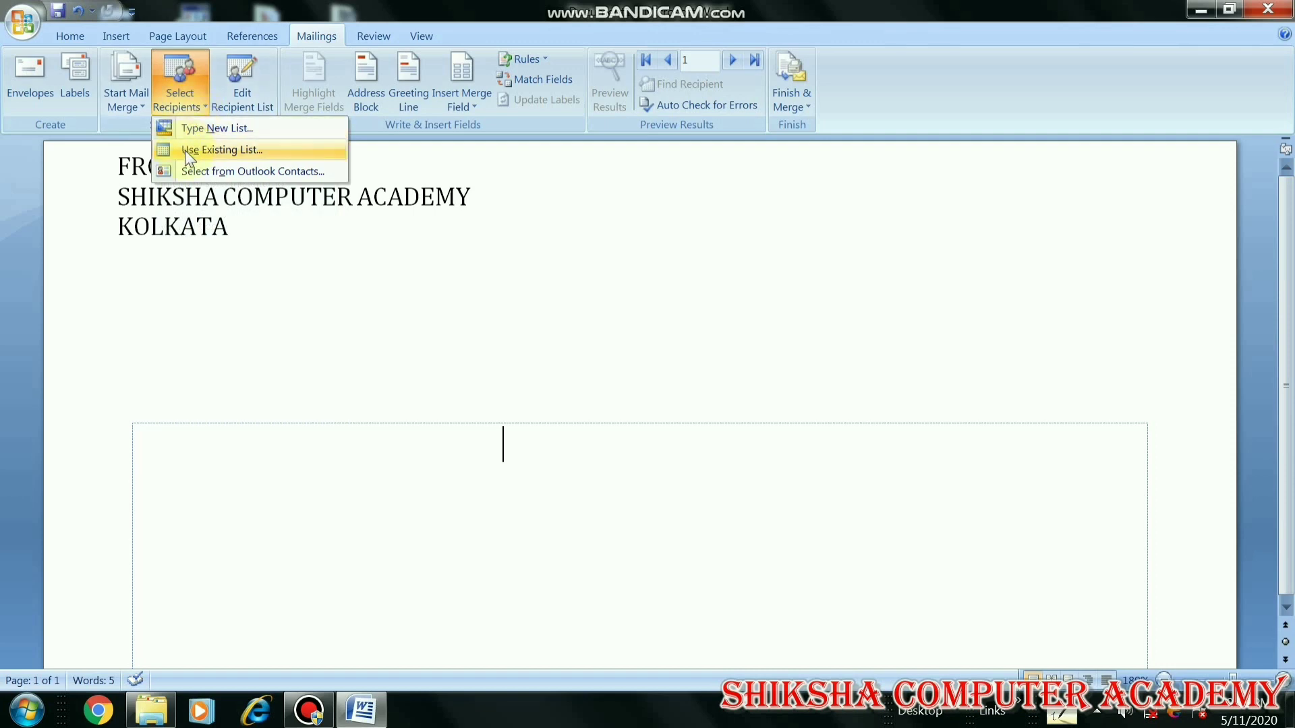
{"action": "left_click", "coordinate": [238, 150]}
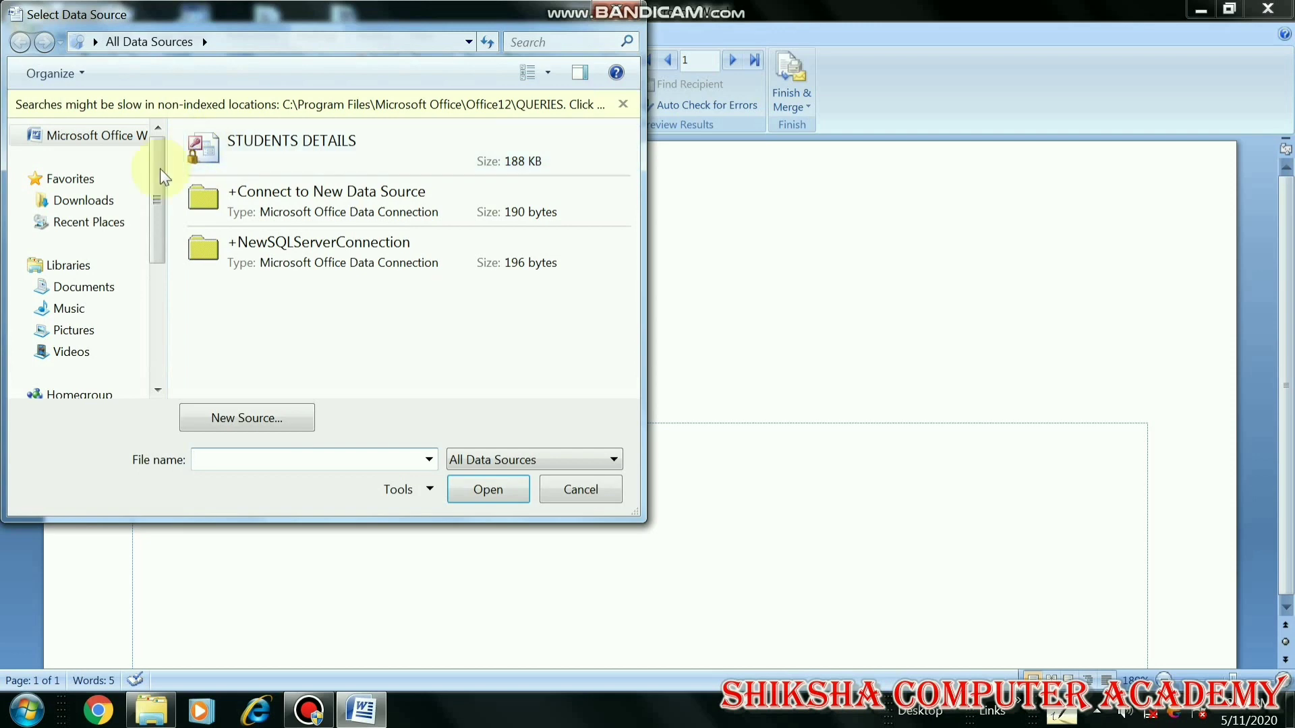
{"action": "left_click", "coordinate": [262, 159]}
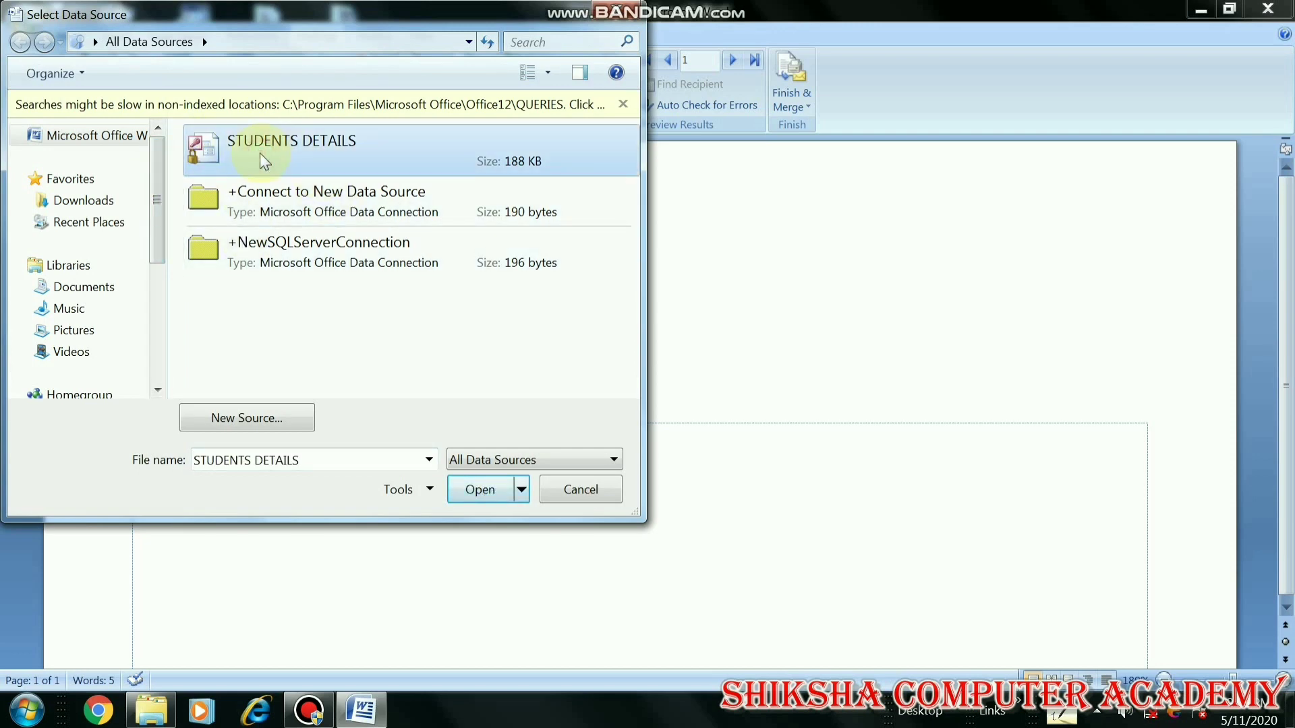
{"action": "left_click", "coordinate": [479, 489]}
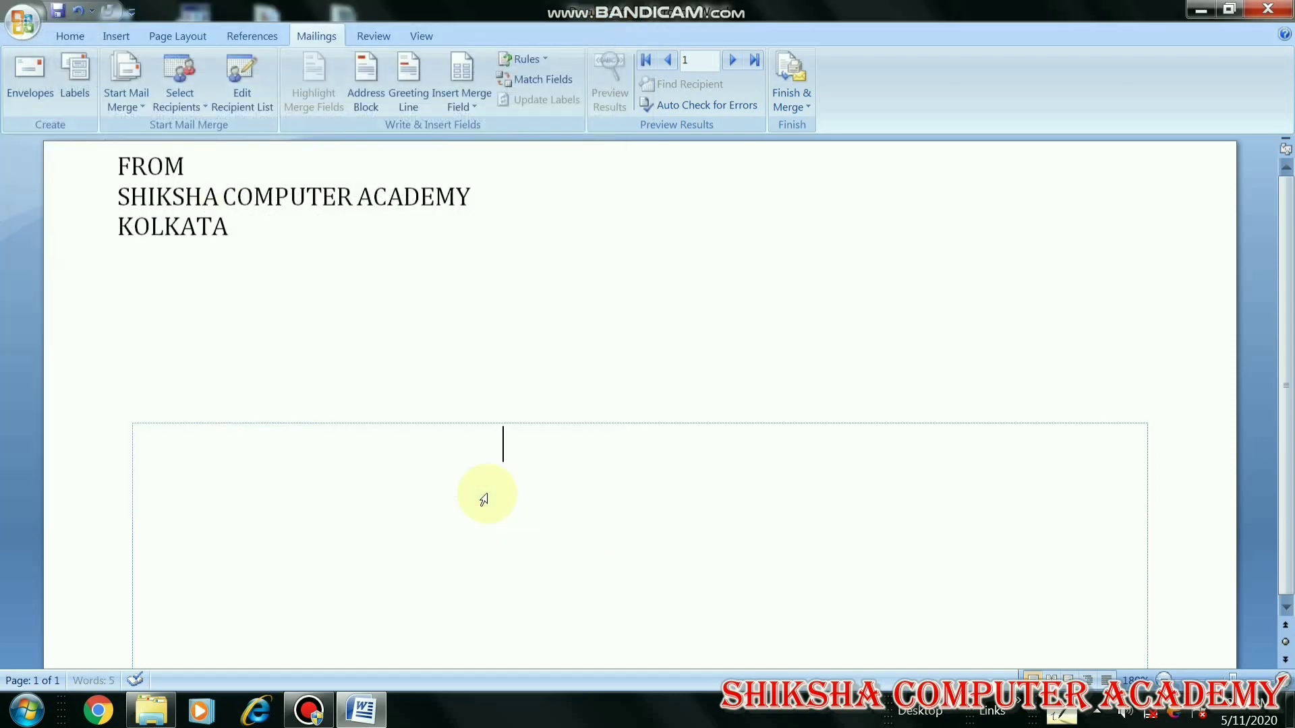
Open the recipient list, select the third record, and pick STUDENTS DETAILS.mdb under Data Source
{"action": "left_click", "coordinate": [245, 104]}
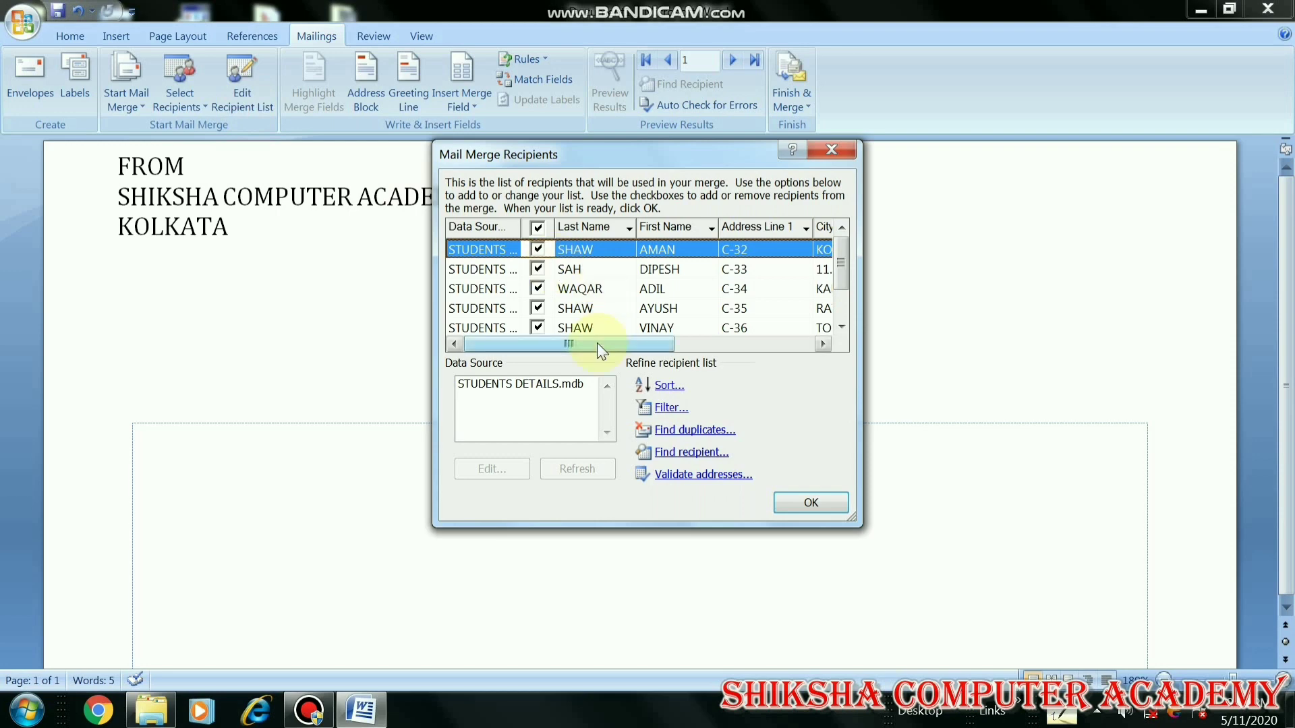
{"action": "mouse_move", "coordinate": [597, 343]}
{"action": "left_mouse_down"}
{"action": "mouse_move", "coordinate": [778, 358]}
{"action": "mouse_move", "coordinate": [586, 354]}
{"action": "left_mouse_up"}
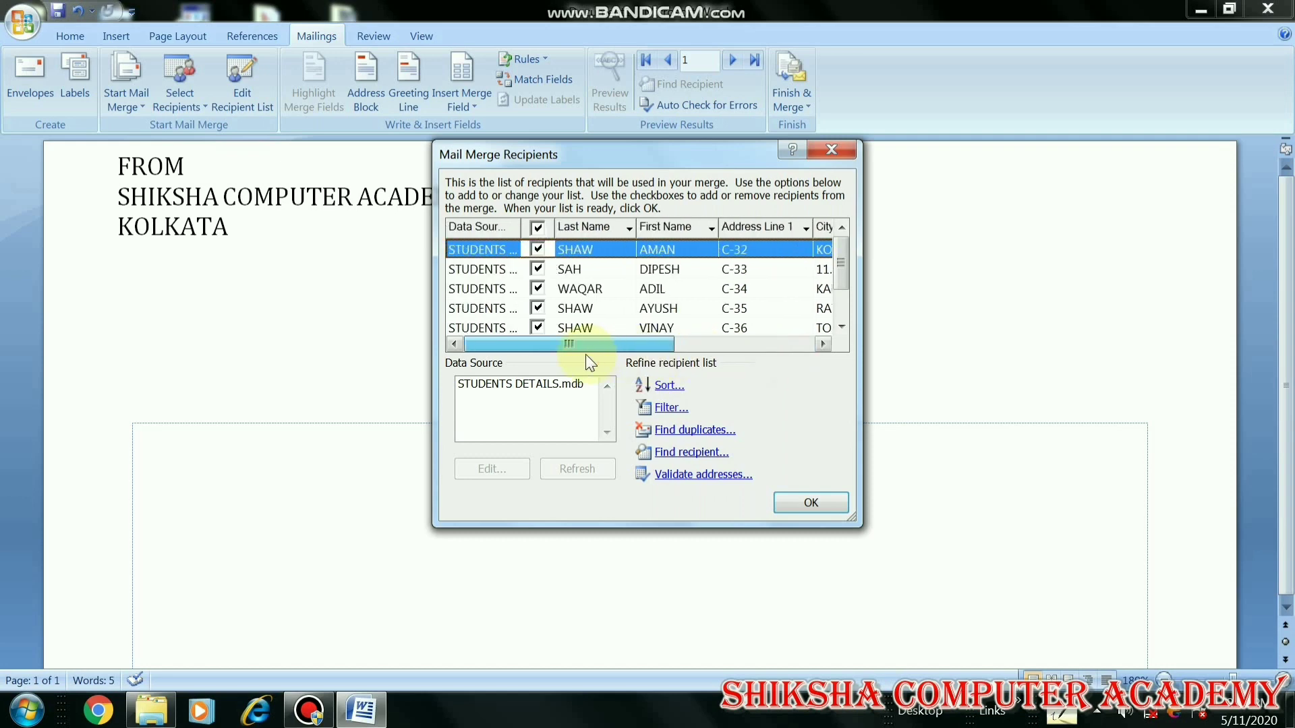
{"action": "left_click", "coordinate": [580, 290]}
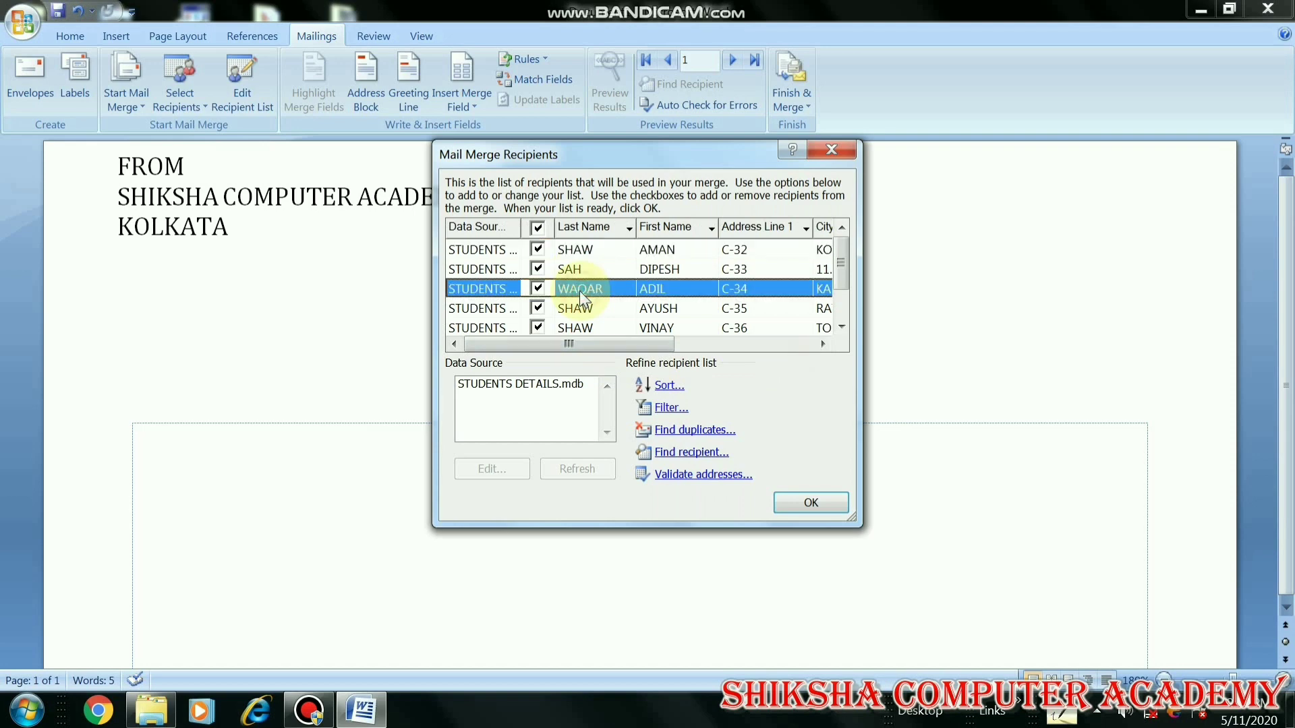
{"action": "left_click", "coordinate": [502, 385]}
Change the third recipient's address line to B-34 and save it to STUDENTS DETAILS.mdb
{"action": "left_click", "coordinate": [509, 468]}
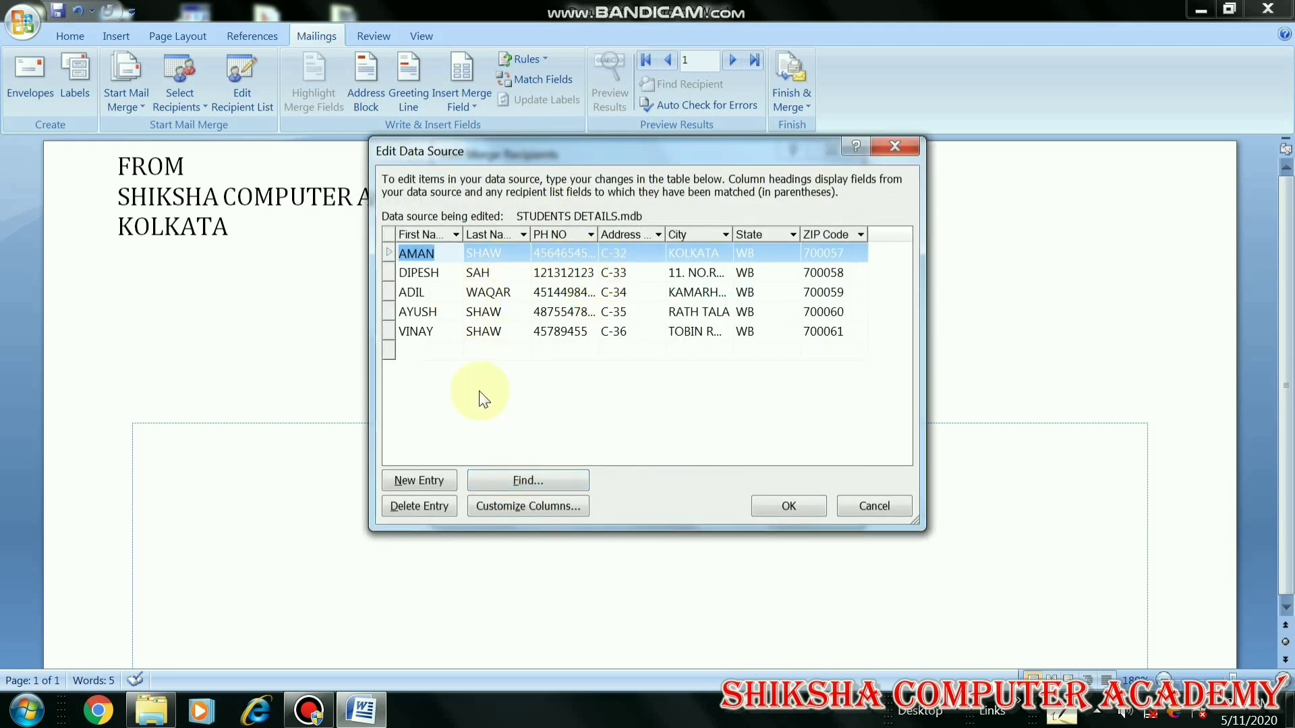
{"action": "left_click", "coordinate": [536, 296]}
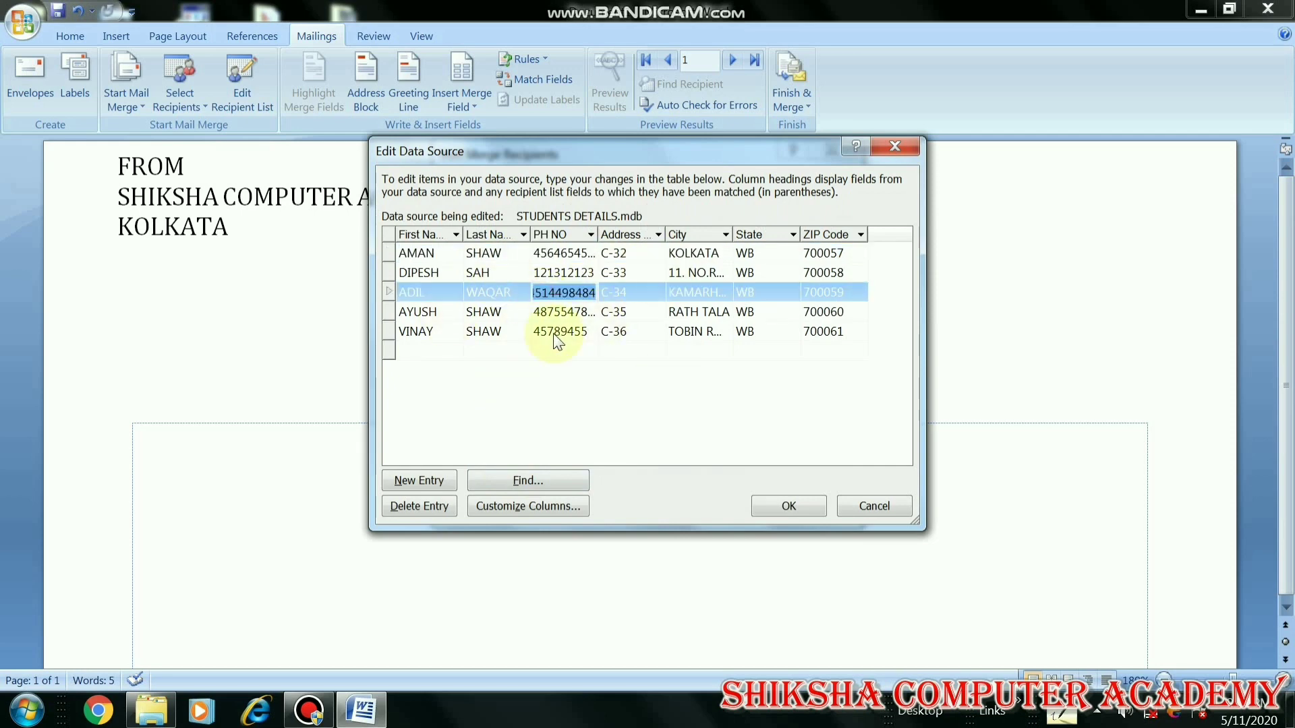
{"action": "left_click", "coordinate": [616, 293]}
{"action": "left_click", "coordinate": [486, 293]}
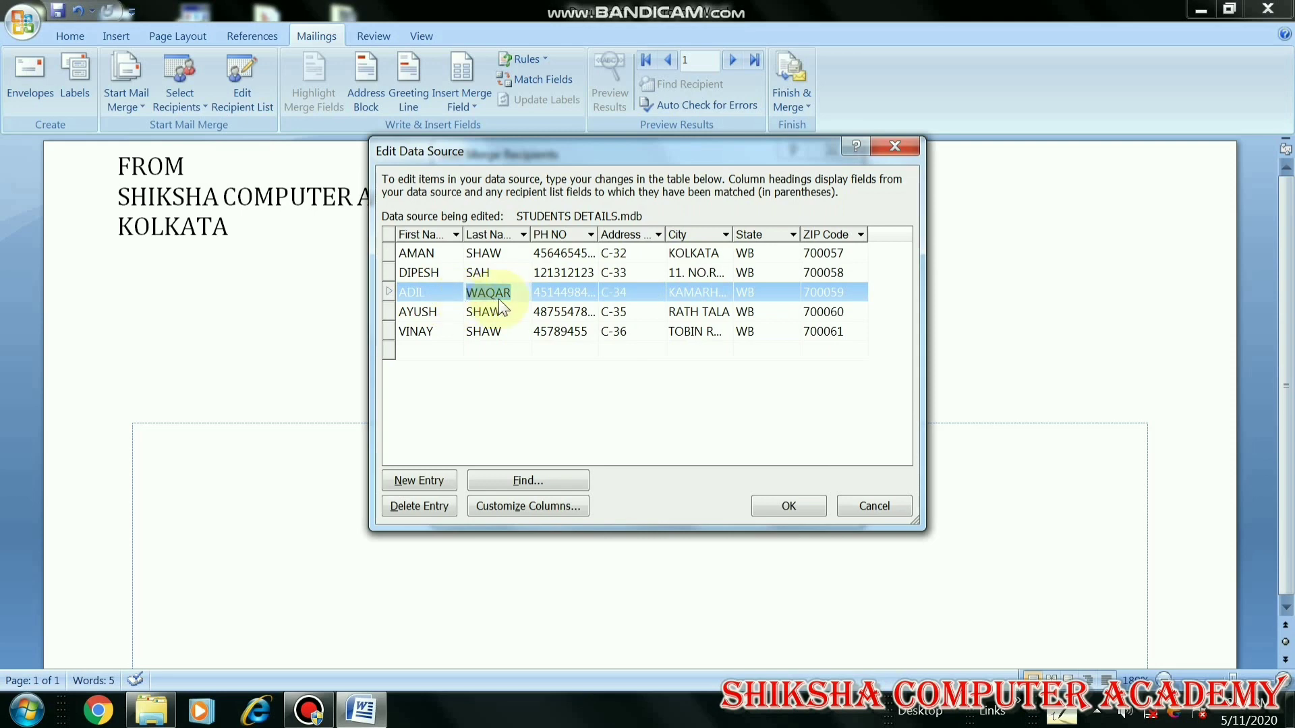
{"action": "left_click", "coordinate": [573, 294]}
{"action": "left_click", "coordinate": [629, 292]}
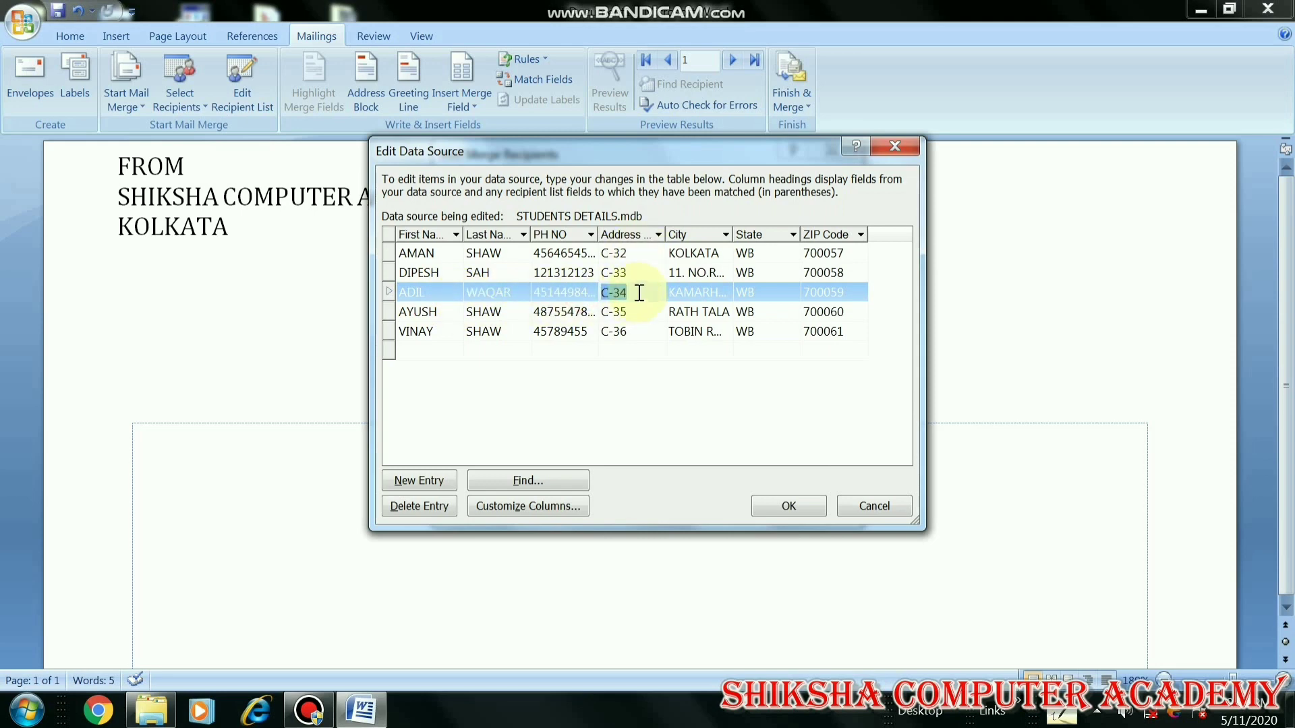
{"action": "key", "text": "BackSpace"}
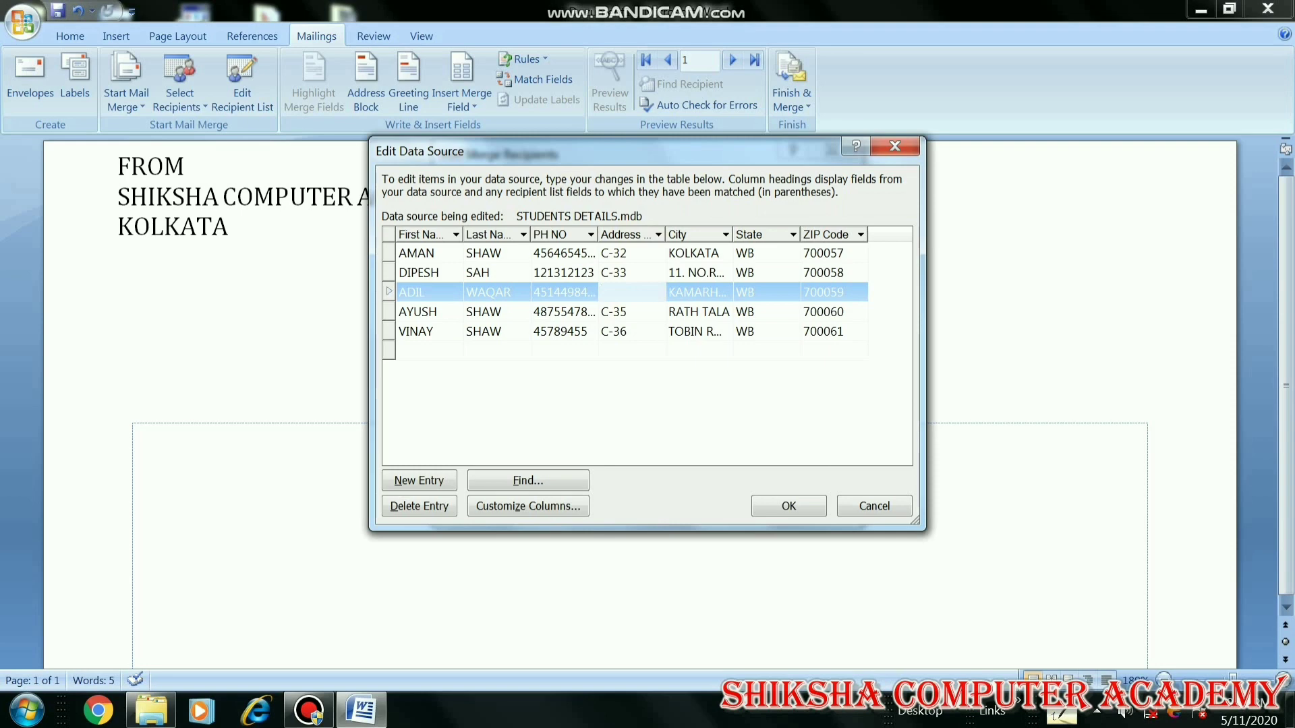
{"action": "type", "text": "B-34"}
{"action": "left_click", "coordinate": [784, 515]}
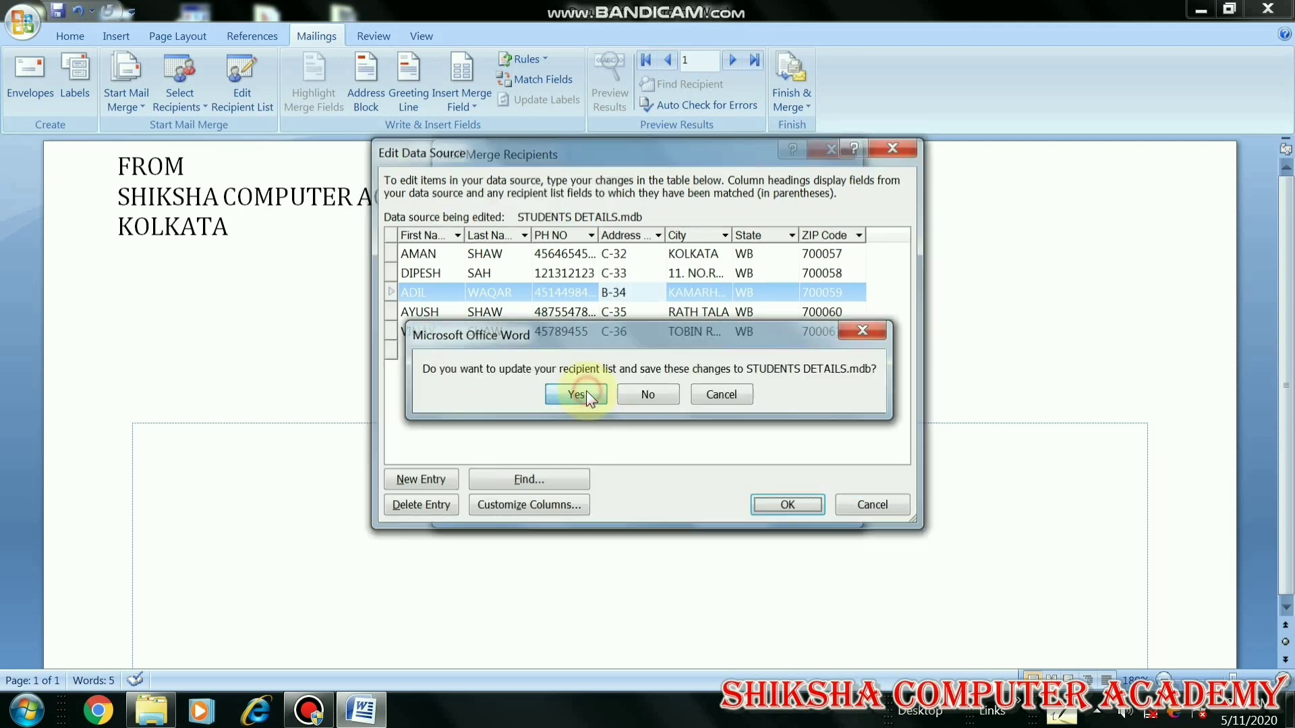
{"action": "left_click", "coordinate": [577, 395]}
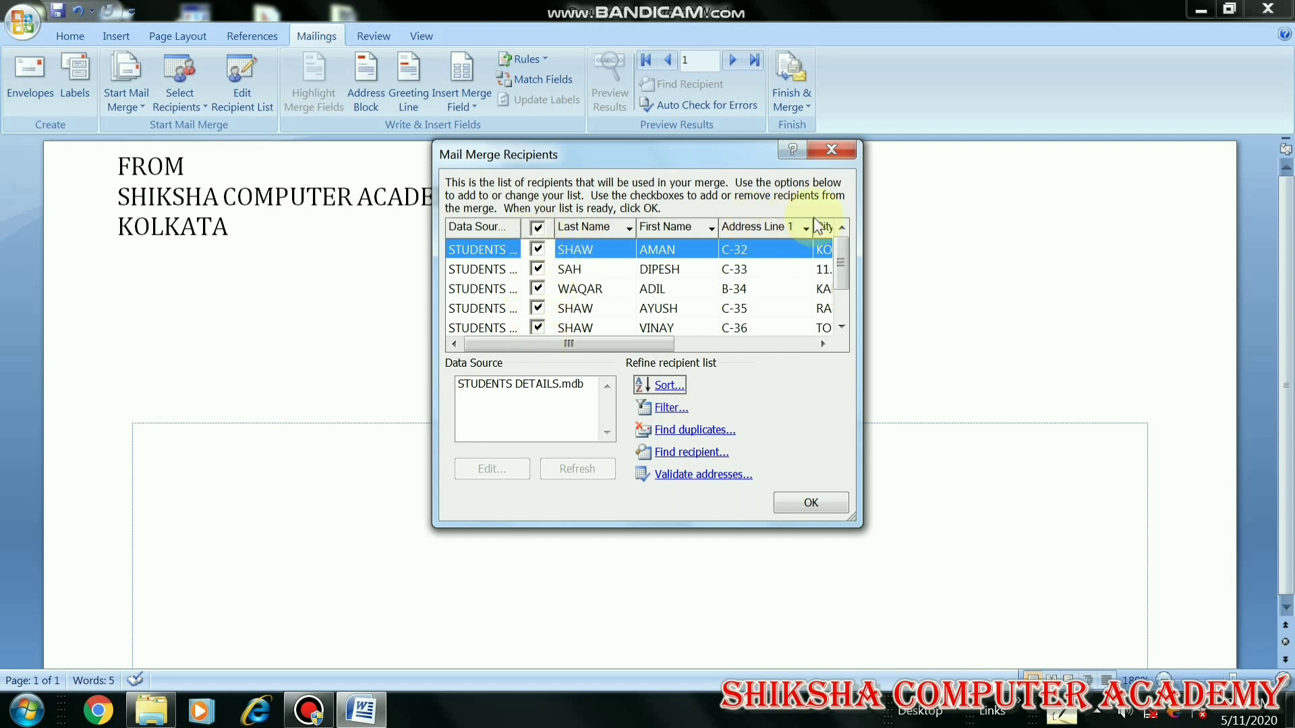
Untick the blank record, keep the five named recipients ticked, and confirm the list
{"action": "left_click_drag", "start_coordinate": [843, 272], "coordinate": [845, 288]}
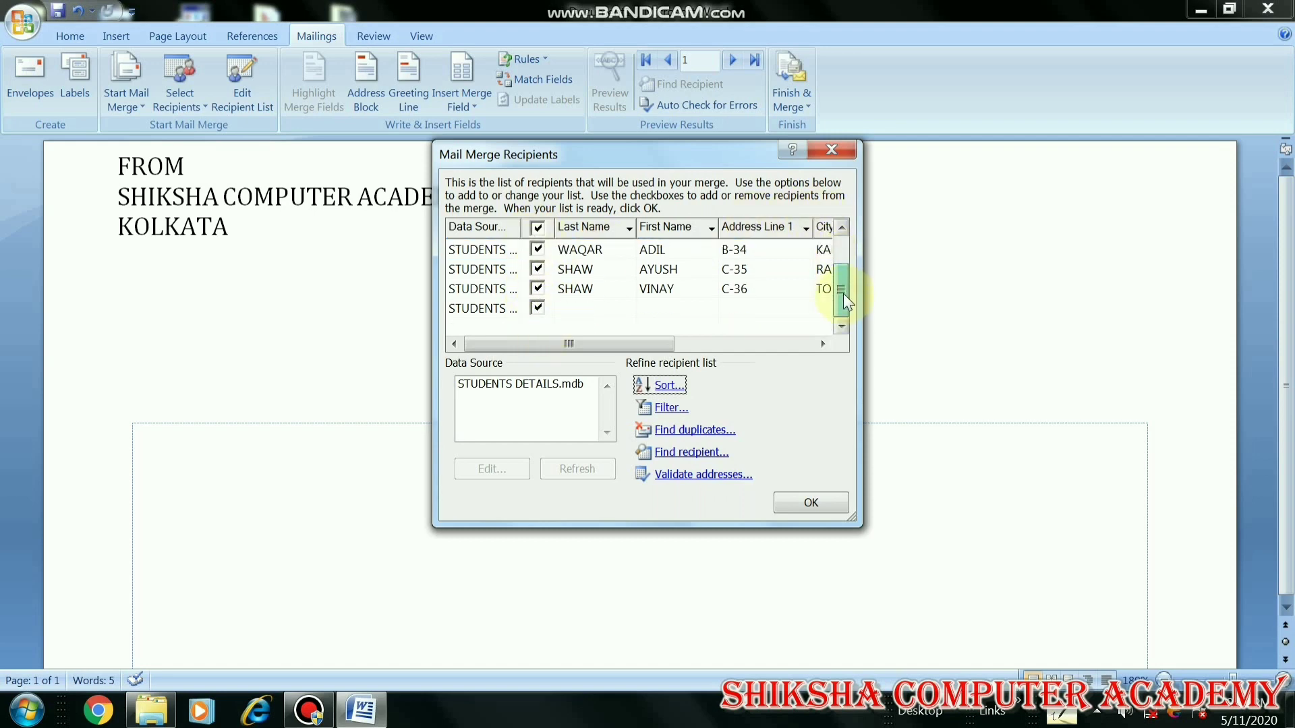
{"action": "left_click", "coordinate": [537, 309]}
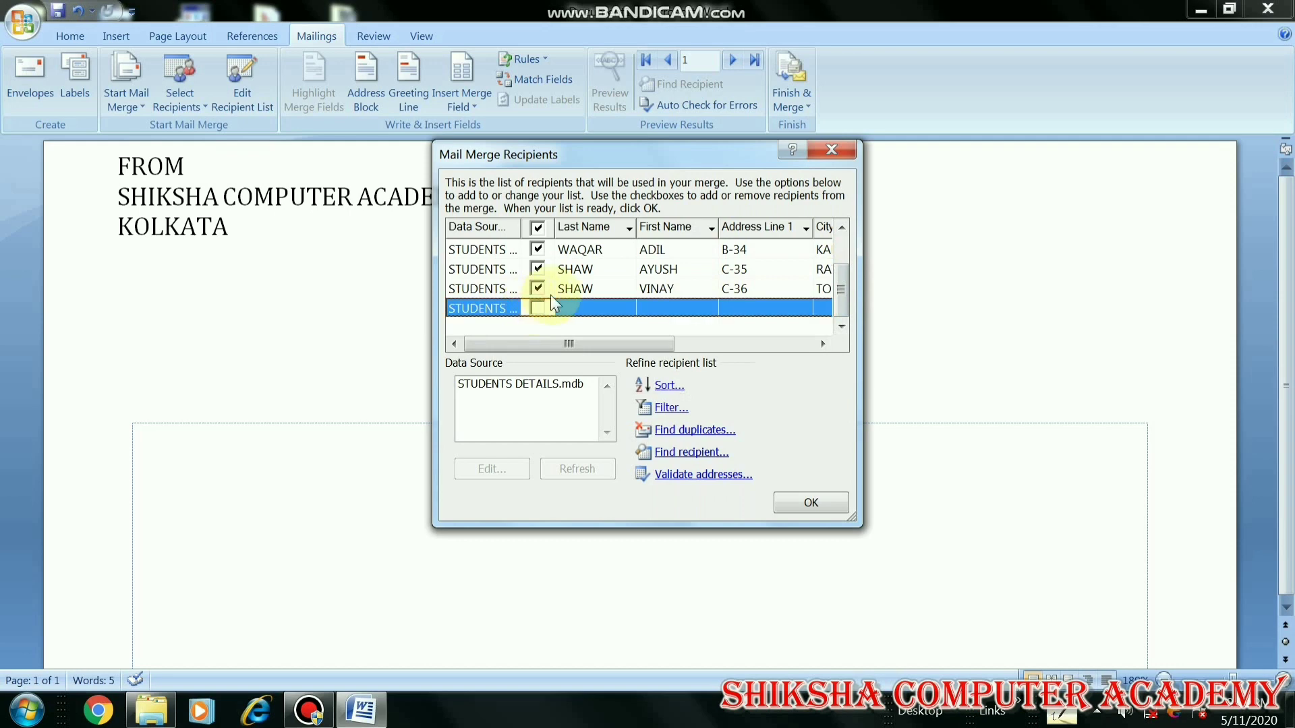
{"action": "left_click", "coordinate": [539, 290]}
{"action": "left_click", "coordinate": [538, 270]}
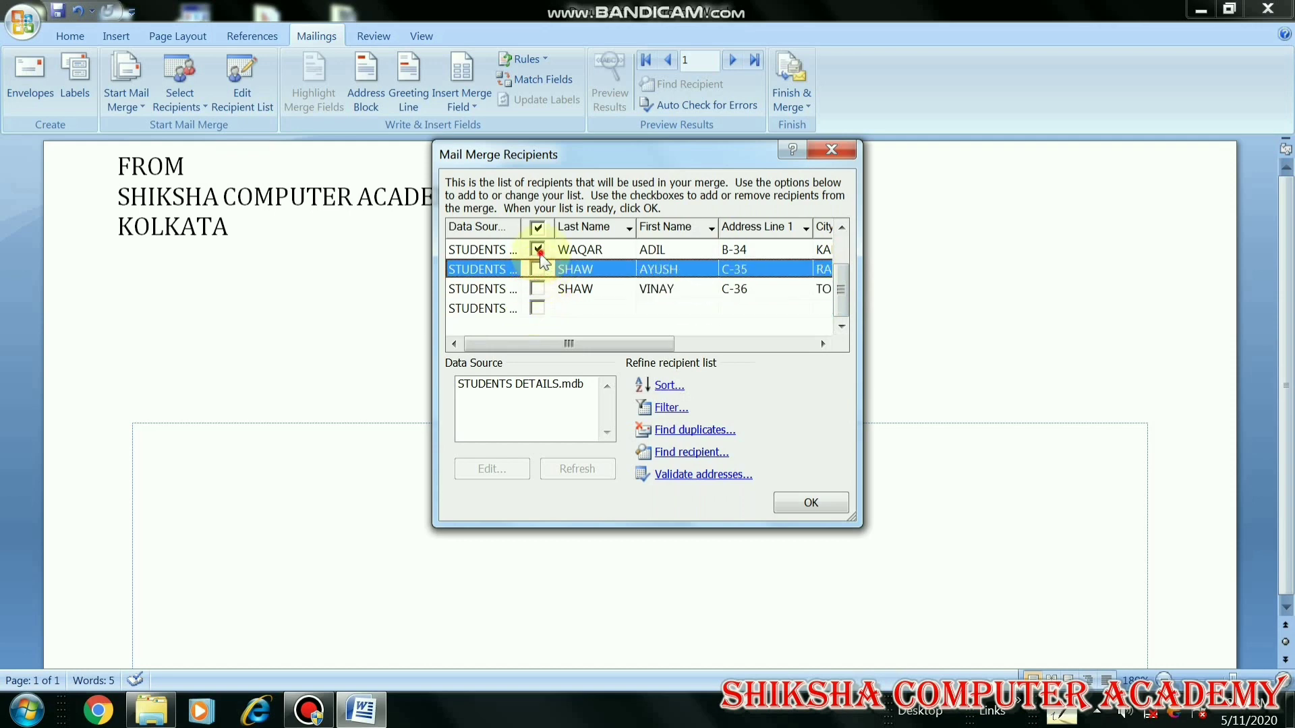
{"action": "left_click", "coordinate": [538, 250]}
{"action": "left_click", "coordinate": [538, 250]}
{"action": "left_click", "coordinate": [537, 269]}
{"action": "left_click", "coordinate": [537, 289]}
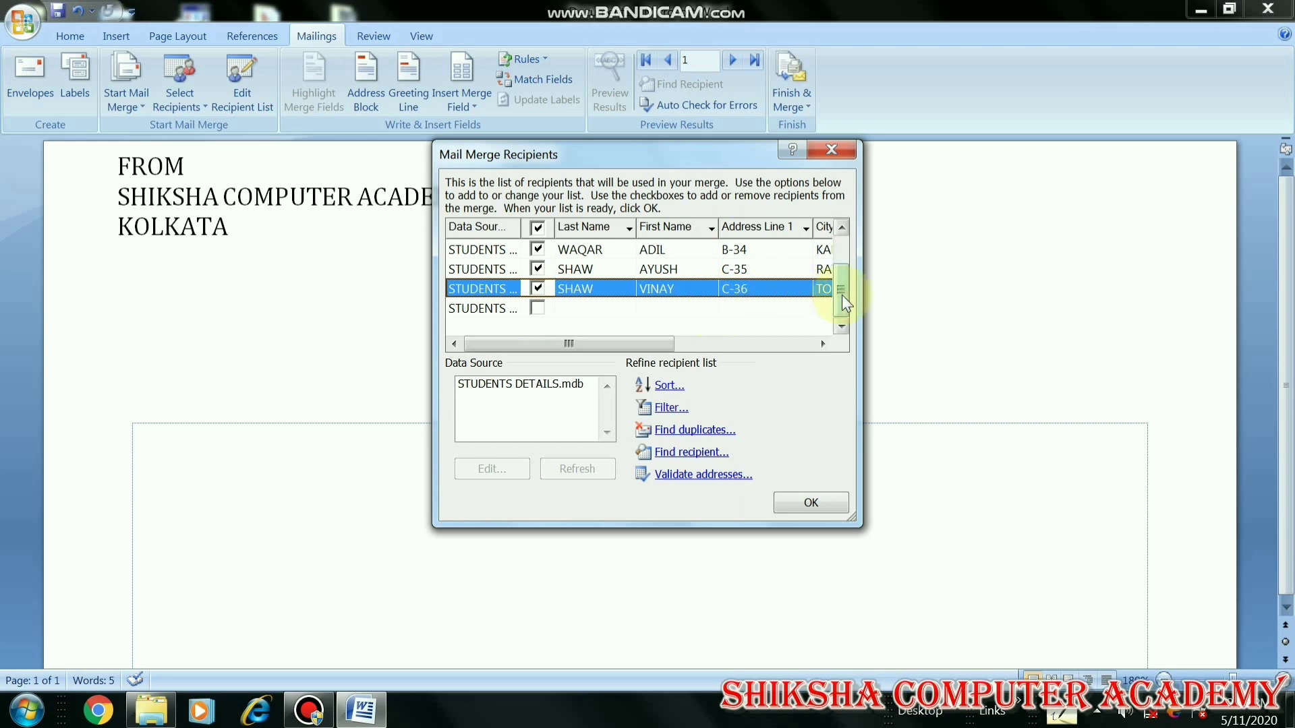
{"action": "mouse_move", "coordinate": [841, 295]}
{"action": "left_mouse_down"}
{"action": "mouse_move", "coordinate": [846, 263]}
{"action": "mouse_move", "coordinate": [844, 298]}
{"action": "mouse_move", "coordinate": [847, 275]}
{"action": "left_mouse_up"}
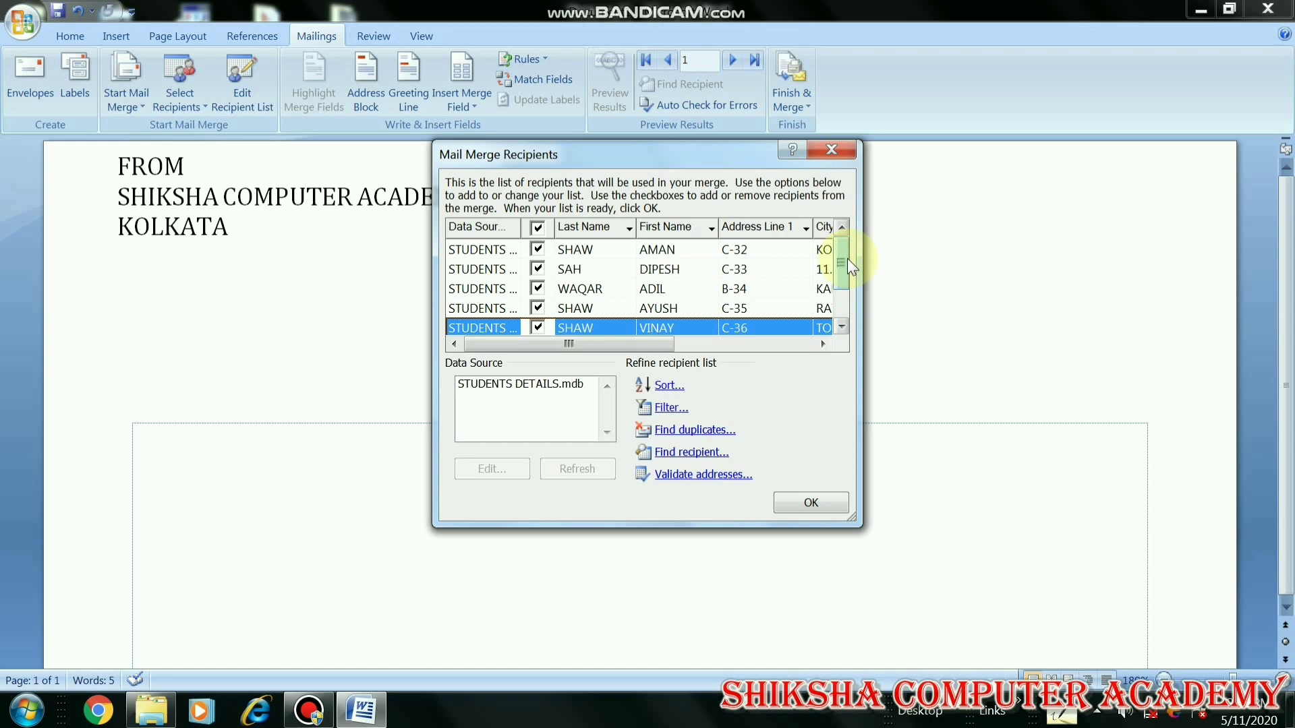
{"action": "left_click", "coordinate": [812, 503]}
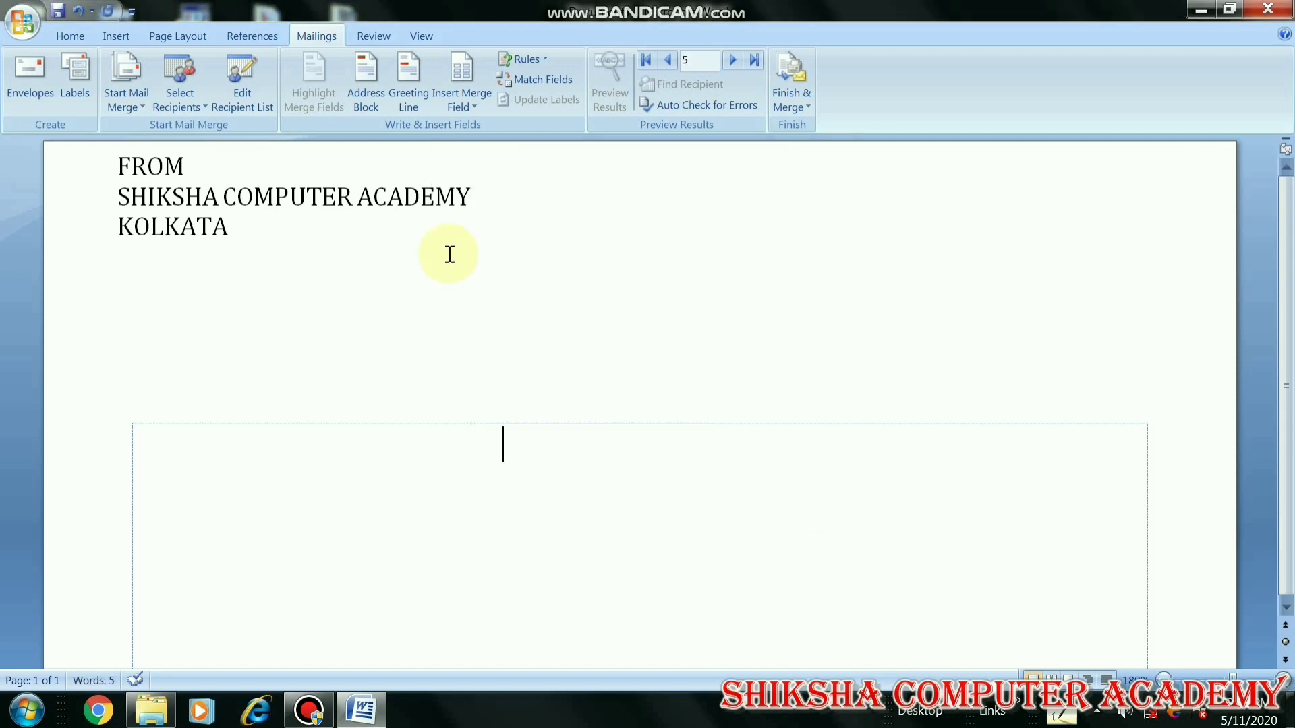
Insert a «GreetingLine» field after previewing greetings back to the first recipient
{"action": "left_click", "coordinate": [420, 103]}
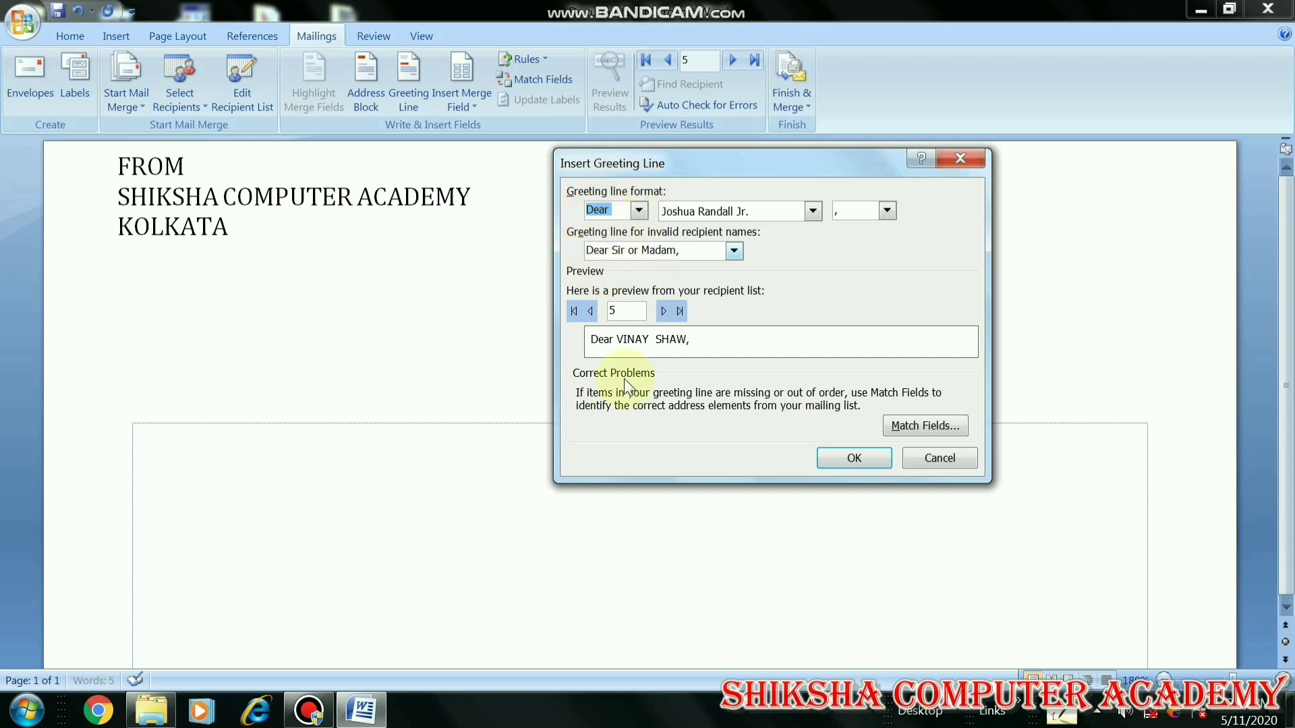
{"action": "left_click", "coordinate": [669, 311]}
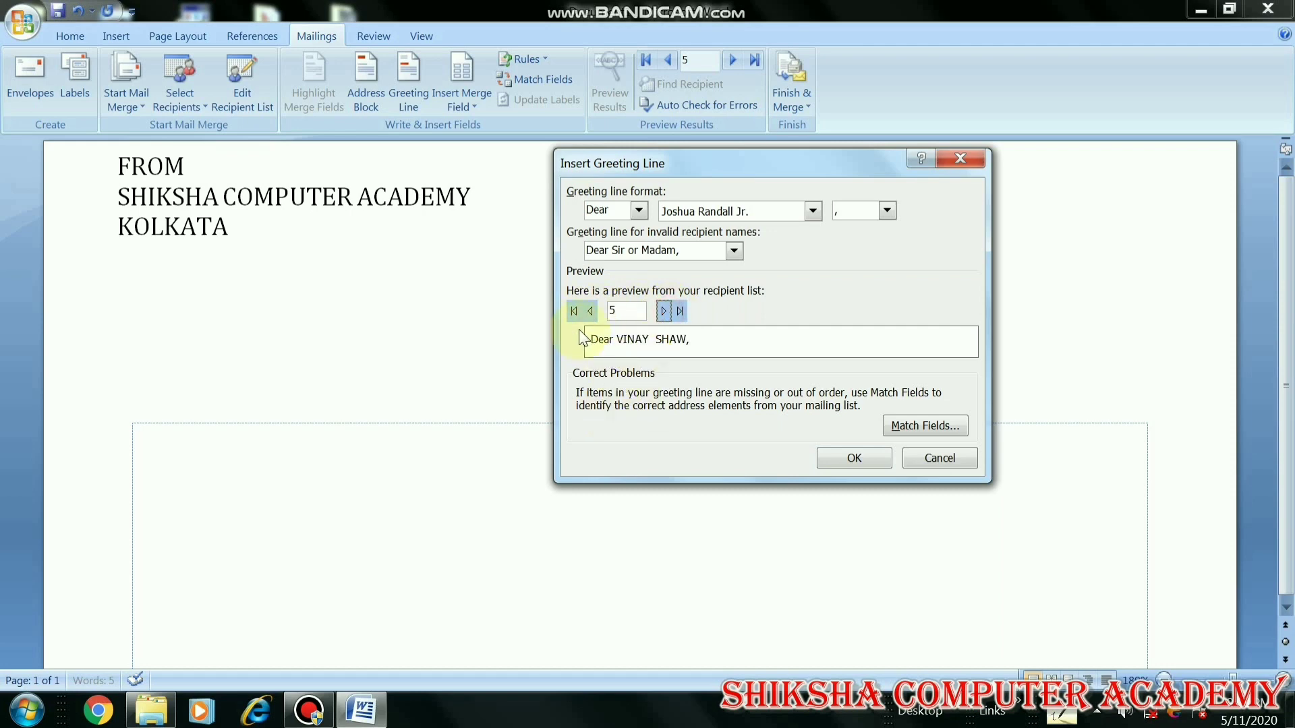
{"action": "left_click", "coordinate": [589, 312]}
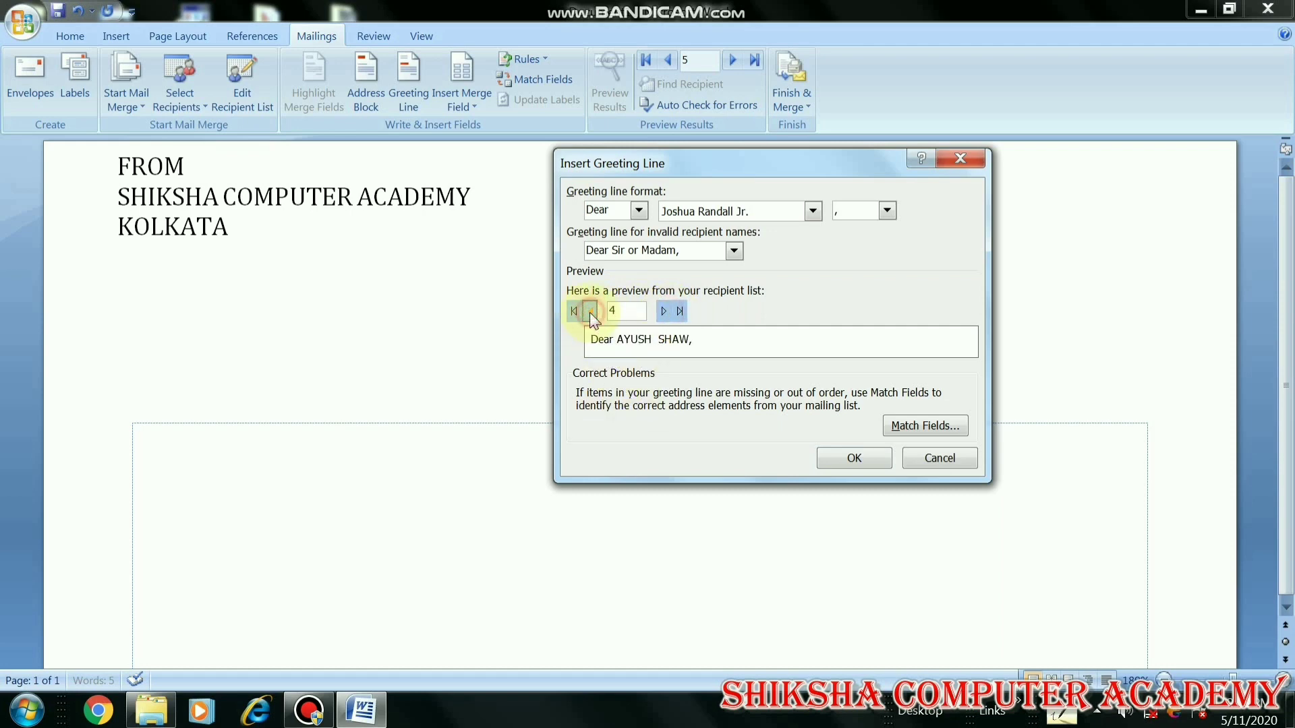
{"action": "left_click", "coordinate": [590, 311]}
{"action": "left_click", "coordinate": [591, 310]}
{"action": "left_click", "coordinate": [588, 312]}
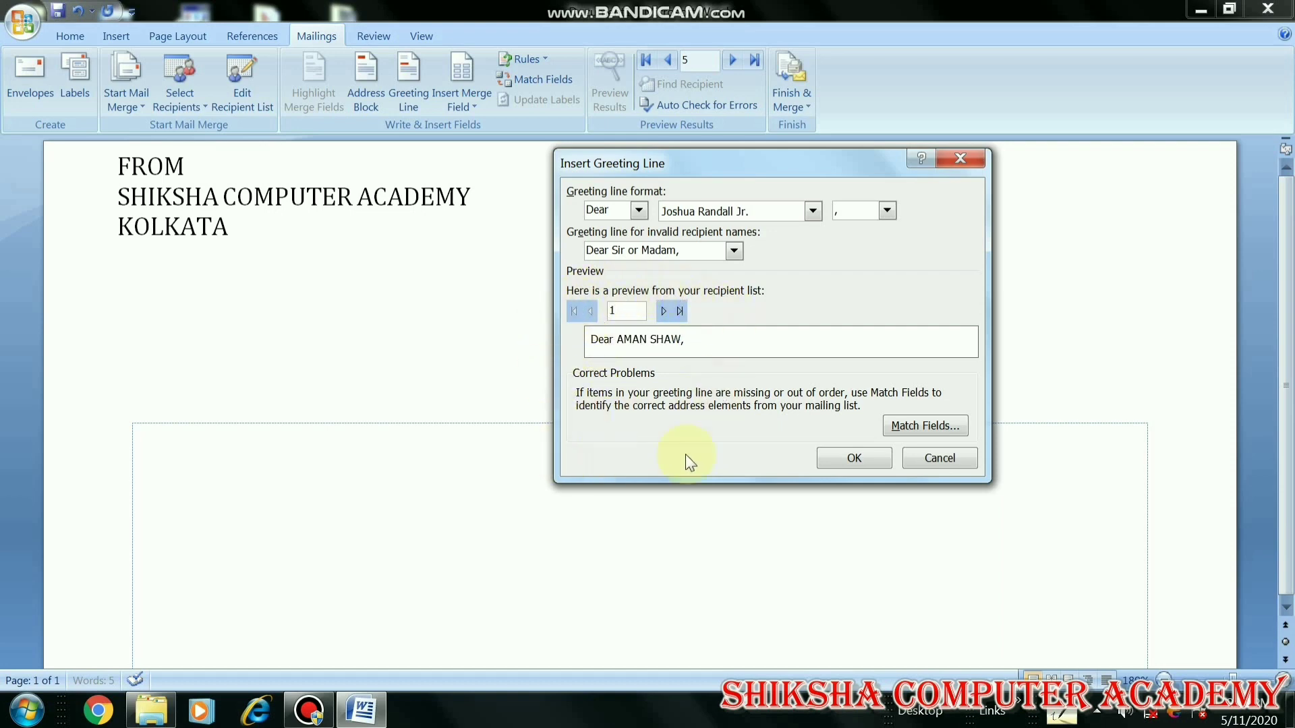
{"action": "left_click", "coordinate": [859, 463]}
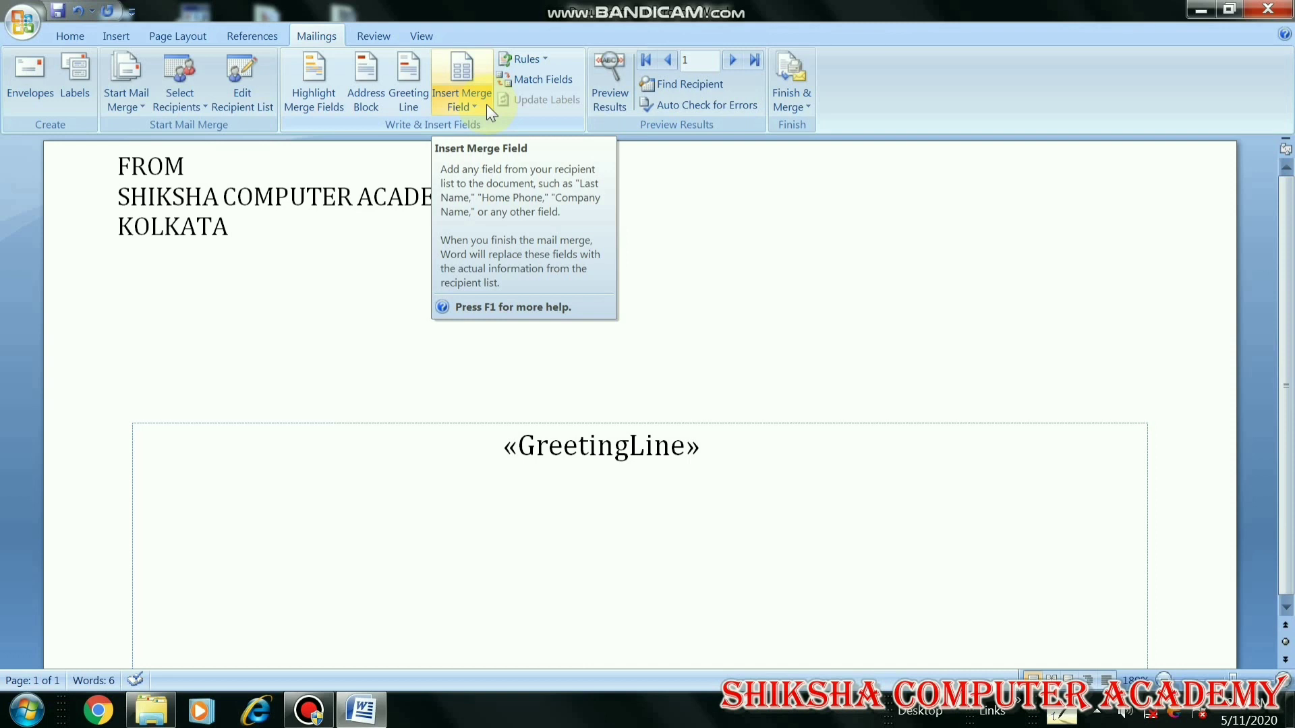
Insert the First_Name, Last_Name and PH_NO merge fields after the greeting line
{"action": "left_click", "coordinate": [487, 104]}
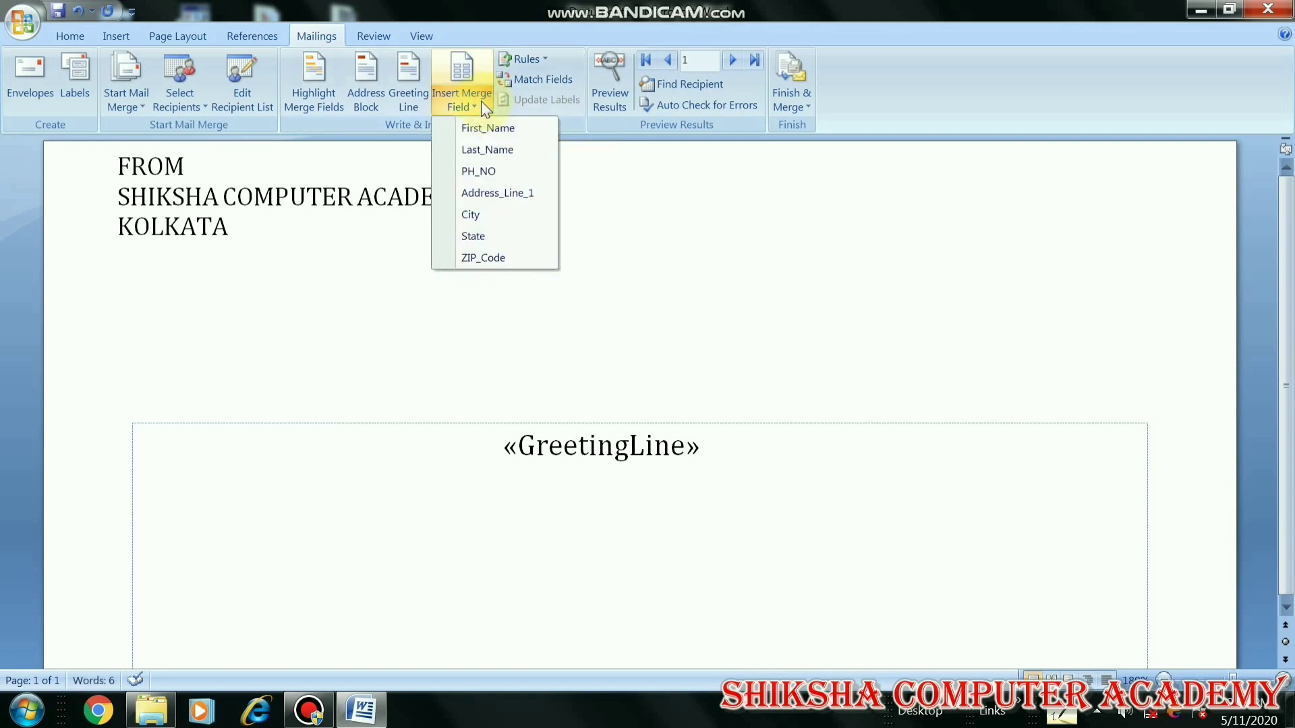
{"action": "left_click", "coordinate": [497, 128]}
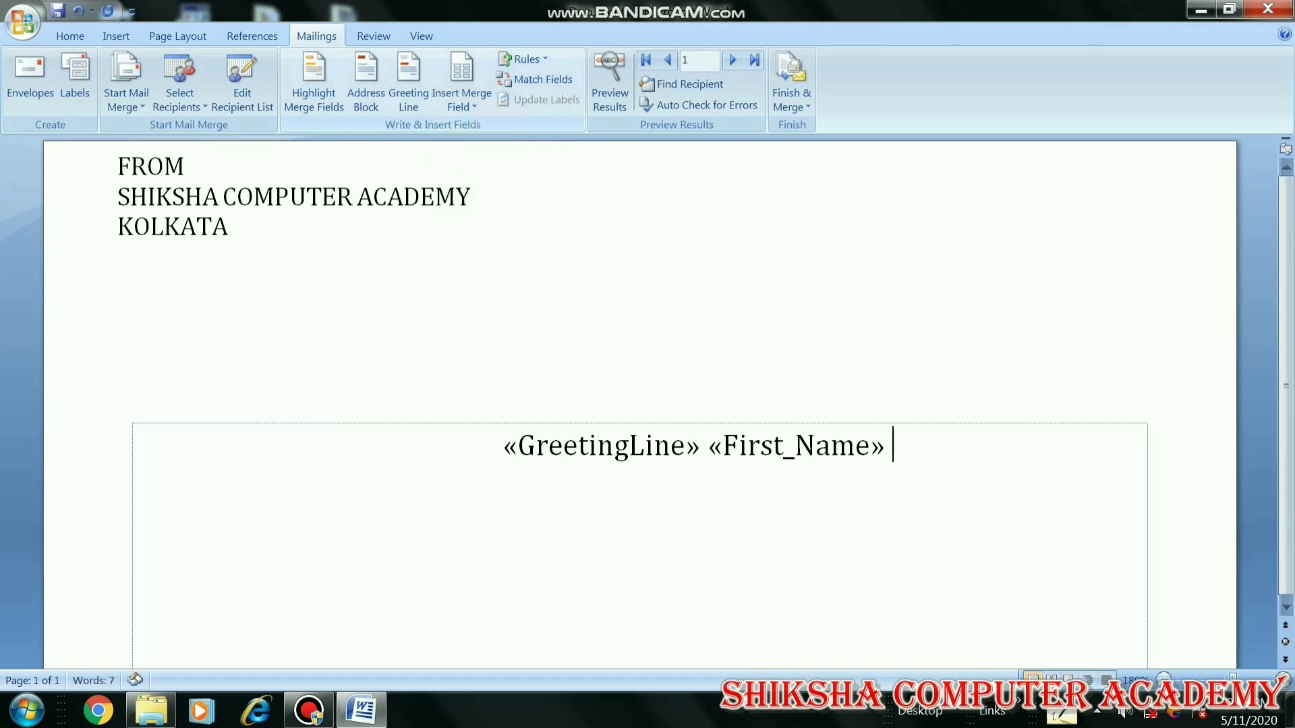
{"action": "left_click", "coordinate": [484, 103]}
{"action": "left_click", "coordinate": [484, 146]}
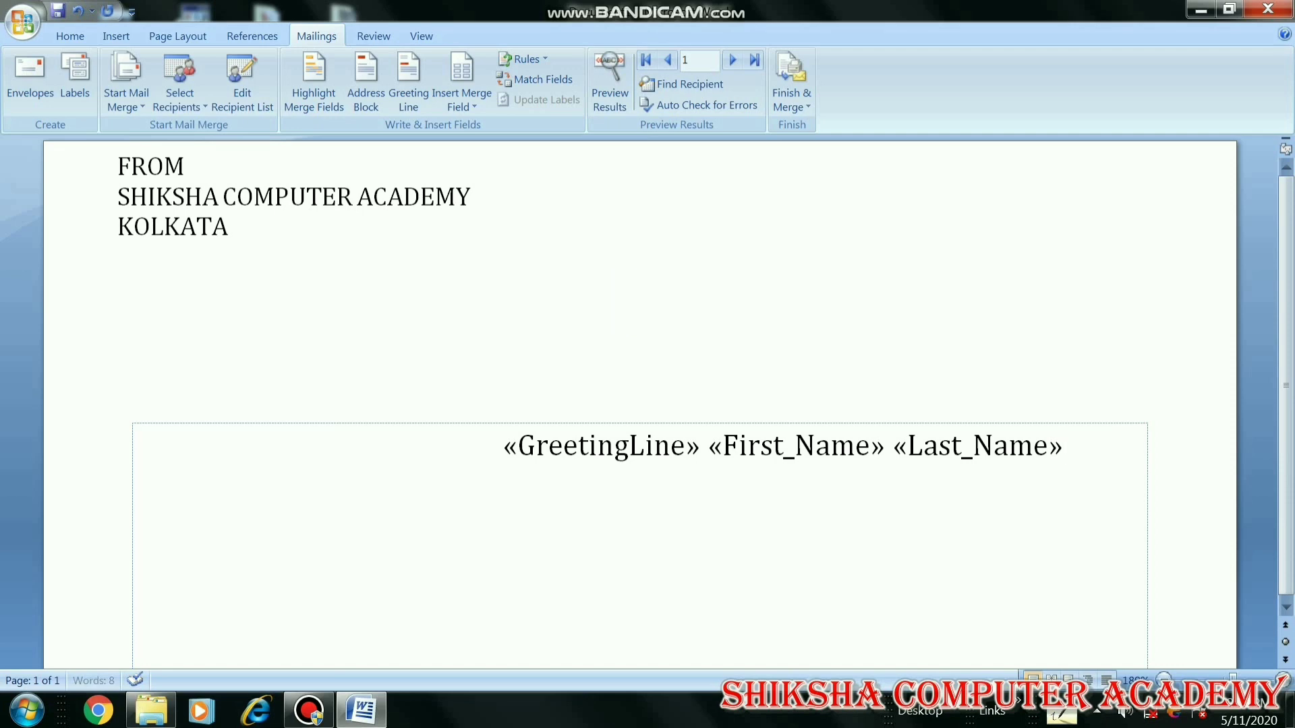
{"action": "left_click", "coordinate": [478, 105]}
{"action": "left_click", "coordinate": [494, 172]}
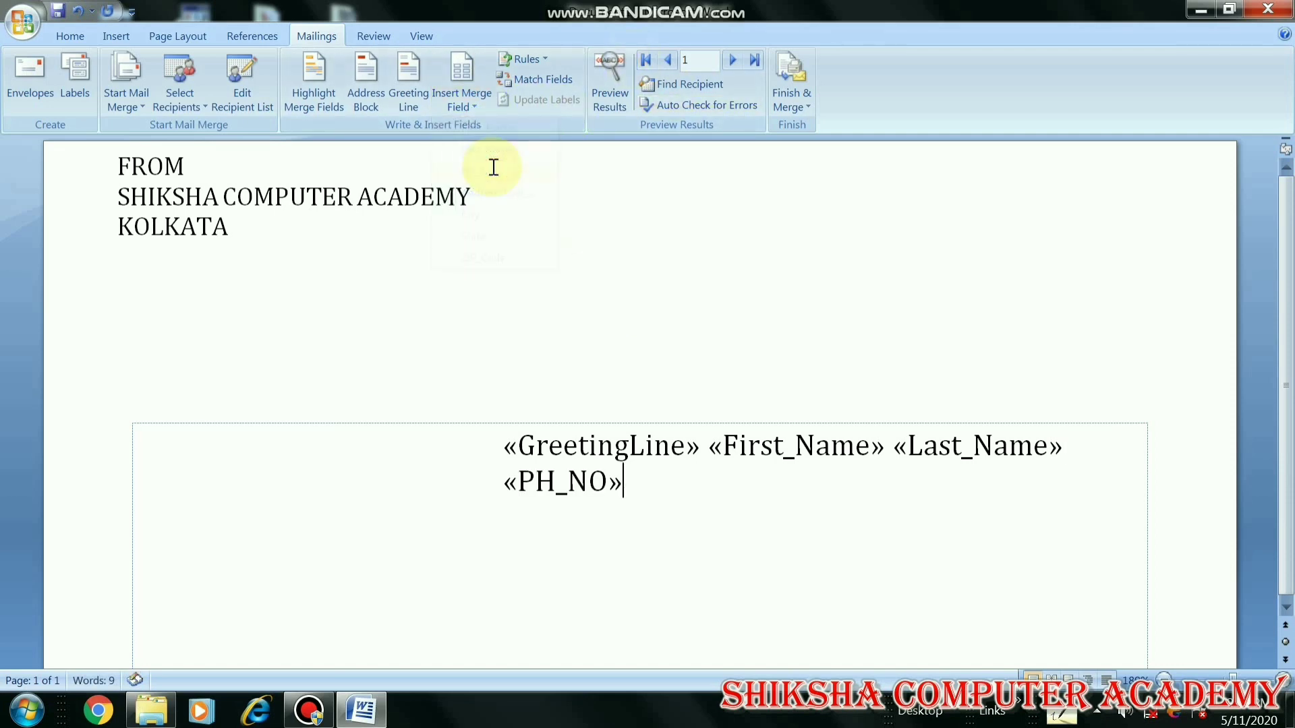
Add Address_Line_1 and City fields, then State and ZIP_Code on a new line
{"action": "left_click", "coordinate": [475, 107]}
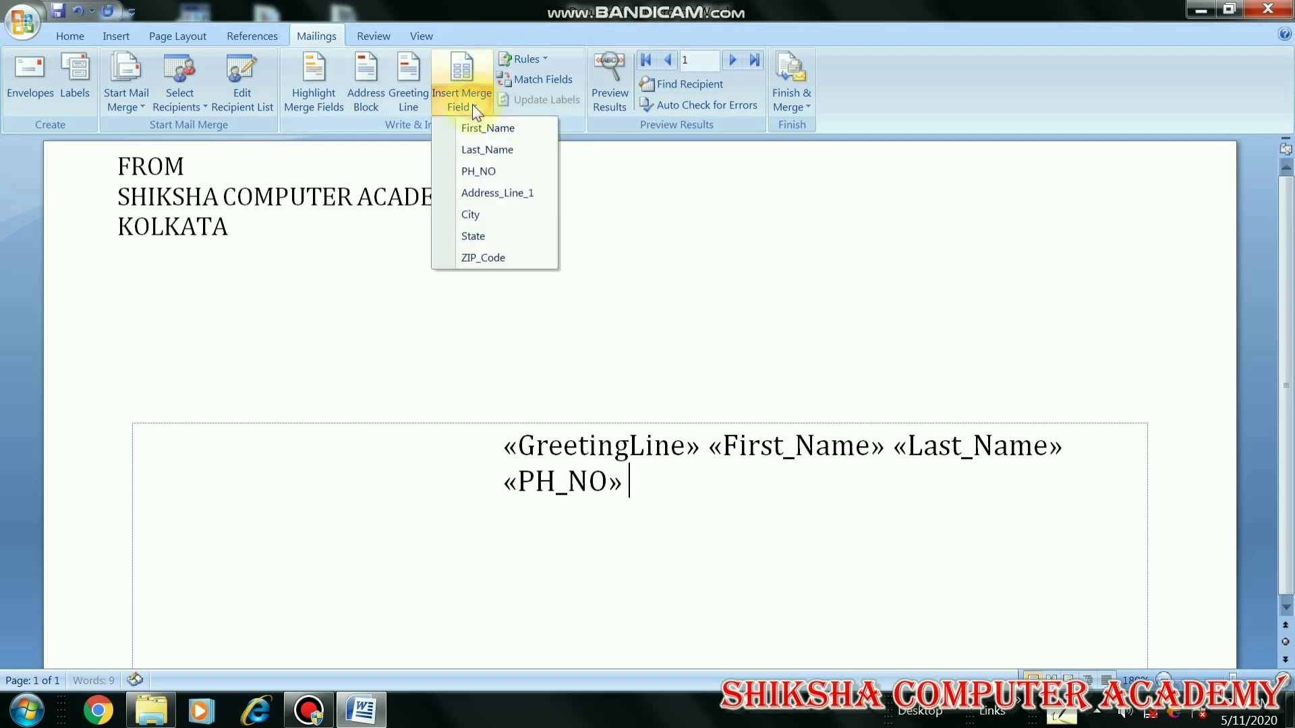
{"action": "left_click", "coordinate": [489, 193]}
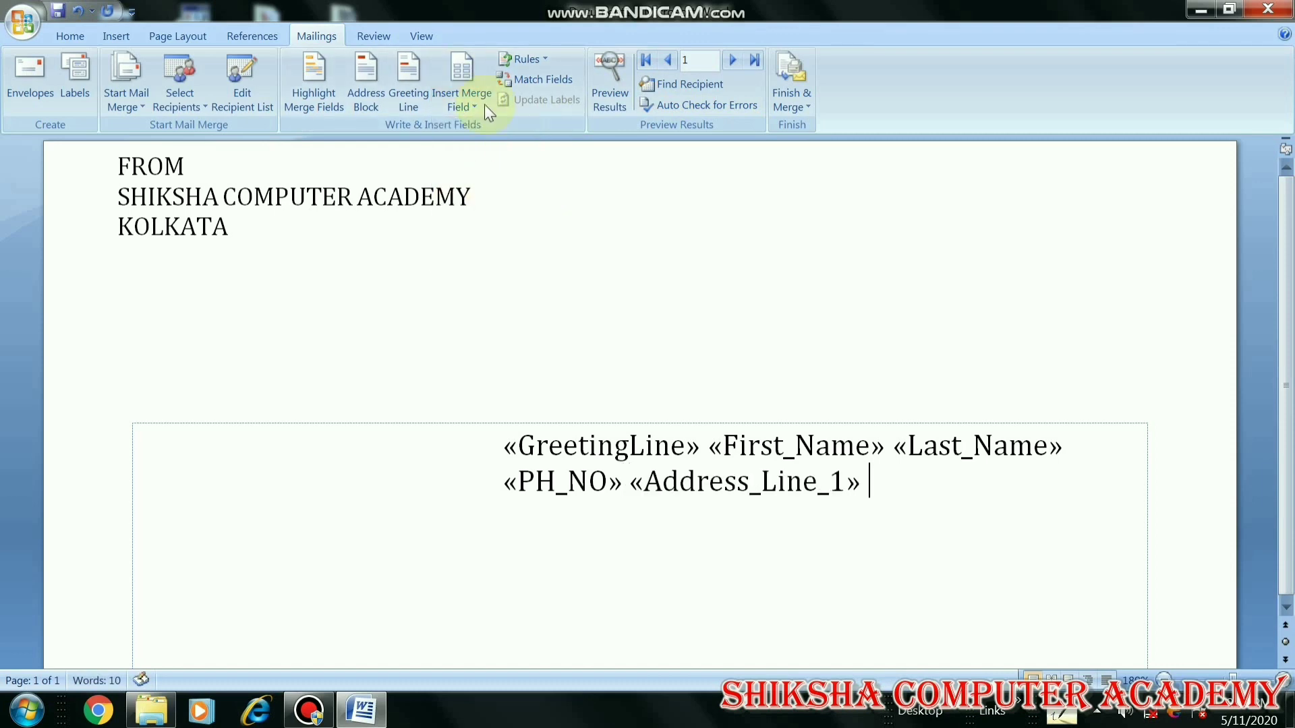
{"action": "left_click", "coordinate": [484, 104]}
{"action": "left_click", "coordinate": [487, 214]}
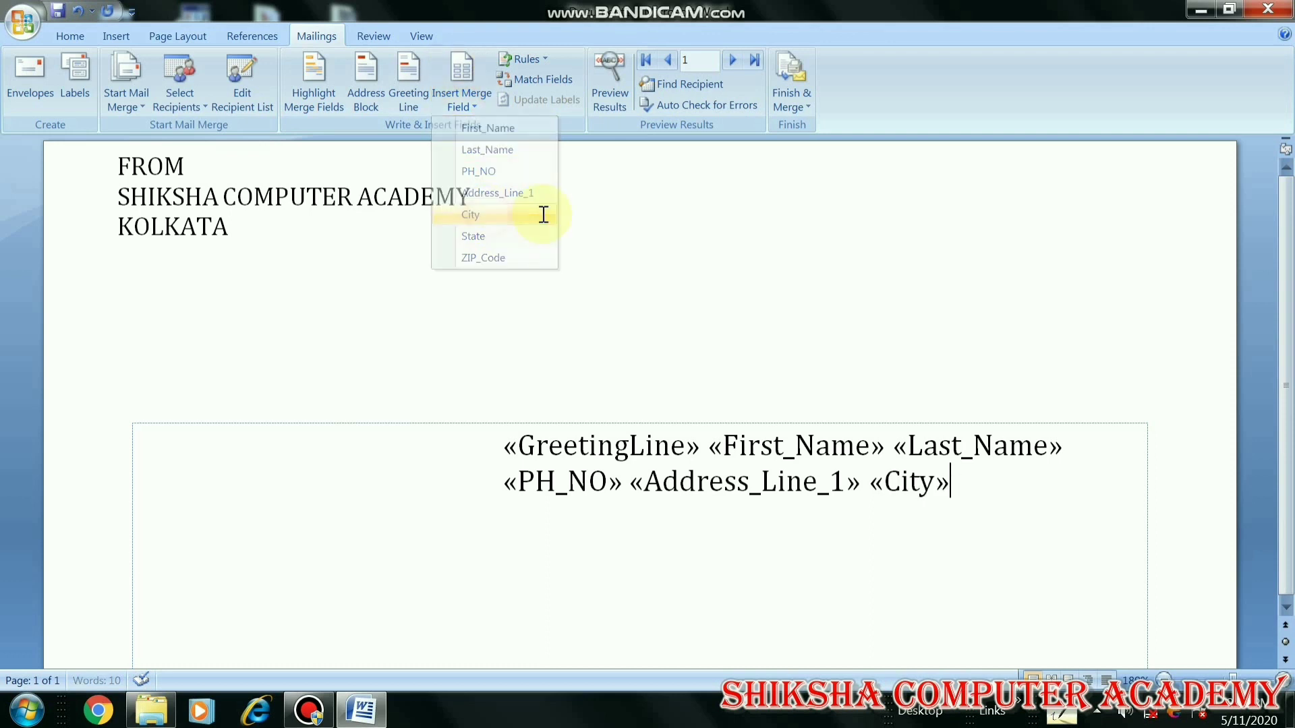
{"action": "key", "text": "Return"}
{"action": "left_click", "coordinate": [473, 112]}
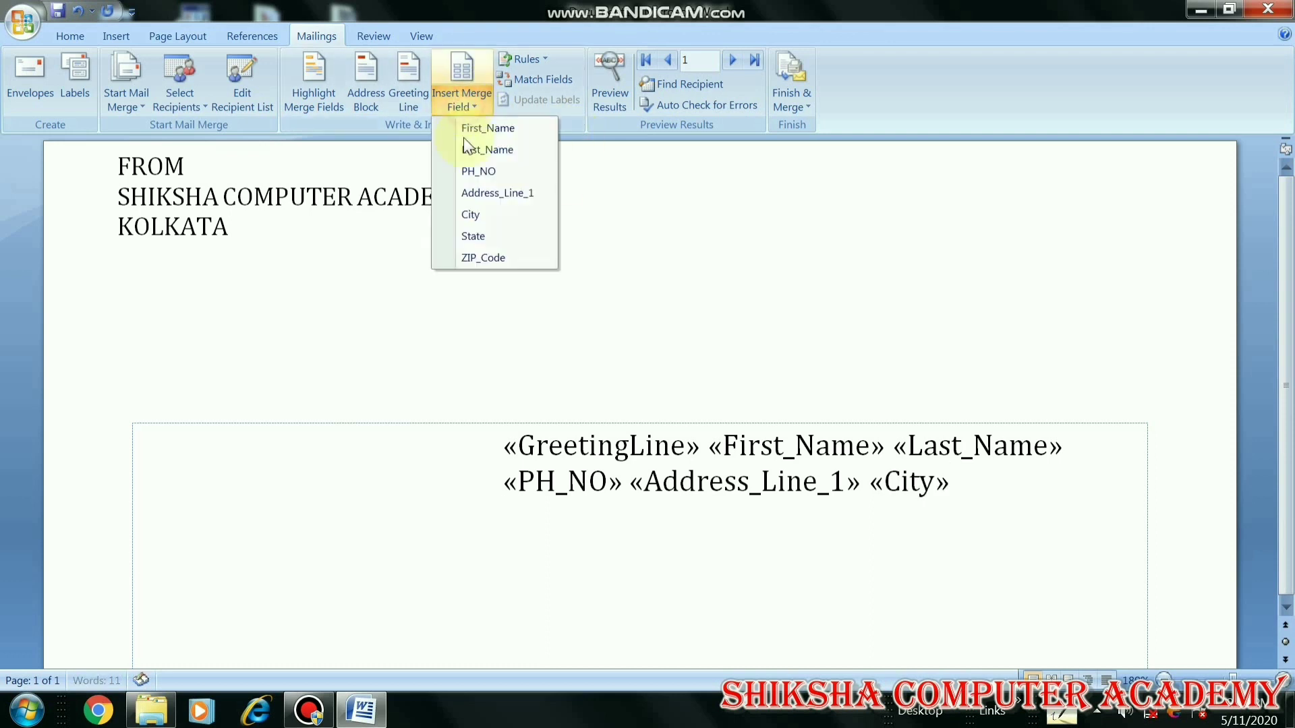
{"action": "left_click", "coordinate": [481, 231]}
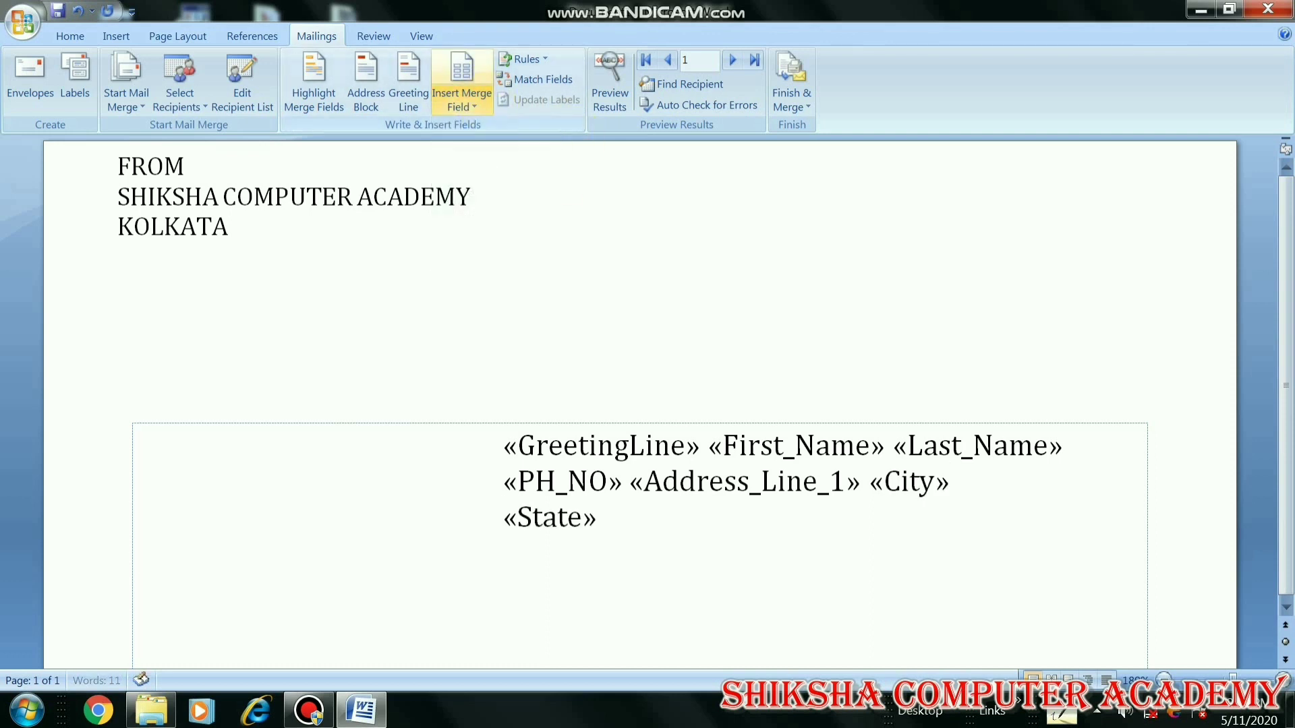
{"action": "left_click", "coordinate": [478, 102]}
{"action": "left_click", "coordinate": [494, 259]}
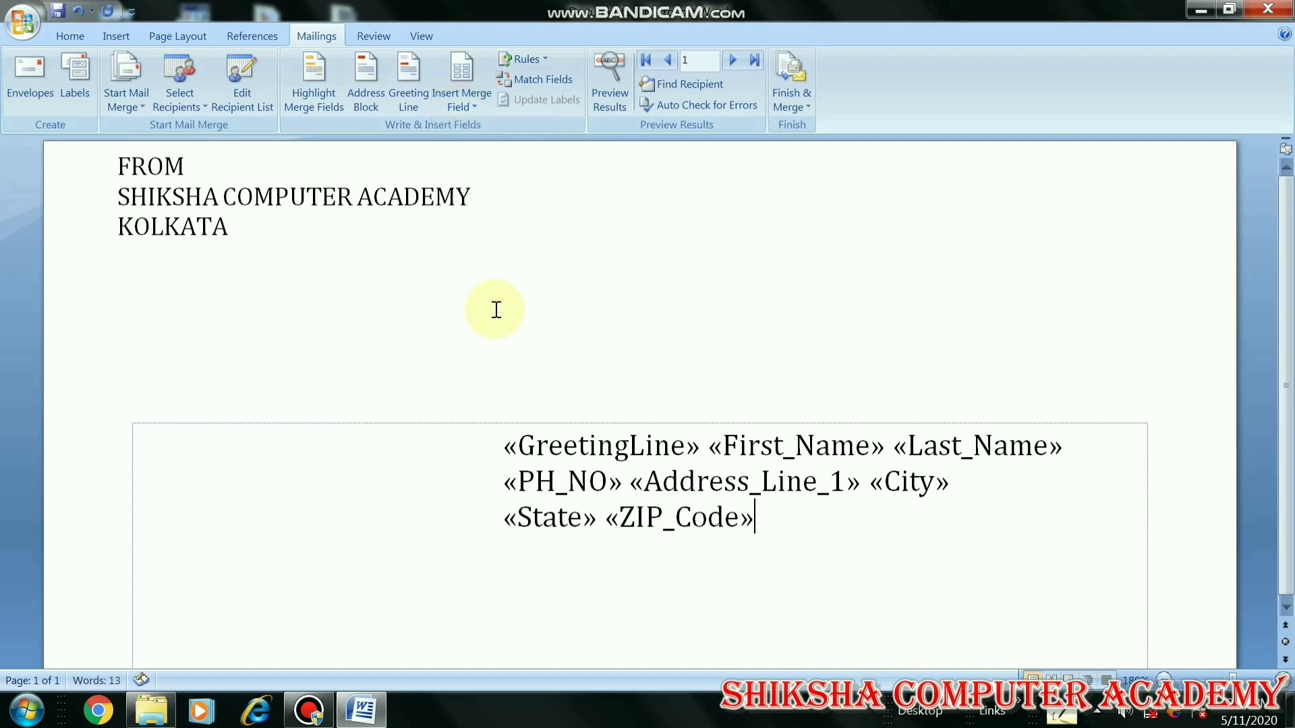
Preview the envelope with real recipient data, browsing records and ending on record 5
{"action": "left_click", "coordinate": [617, 105]}
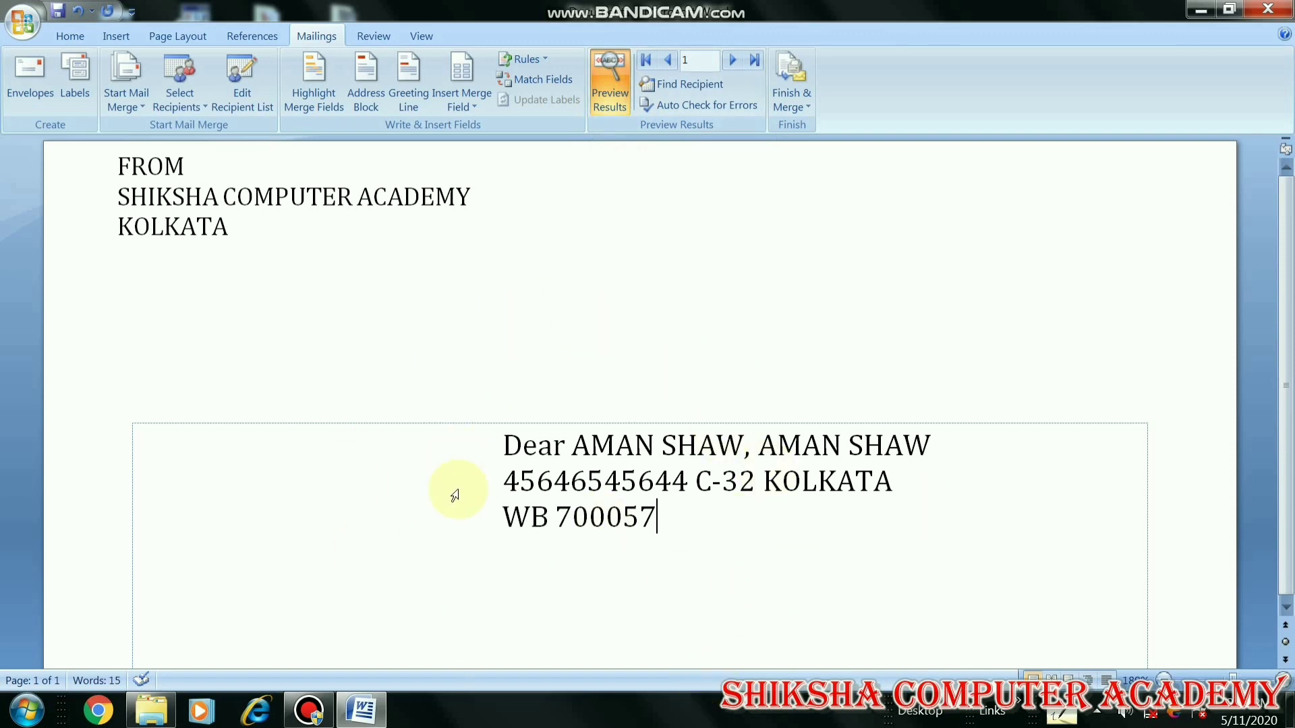
{"action": "left_click", "coordinate": [727, 62]}
{"action": "left_click", "coordinate": [726, 62]}
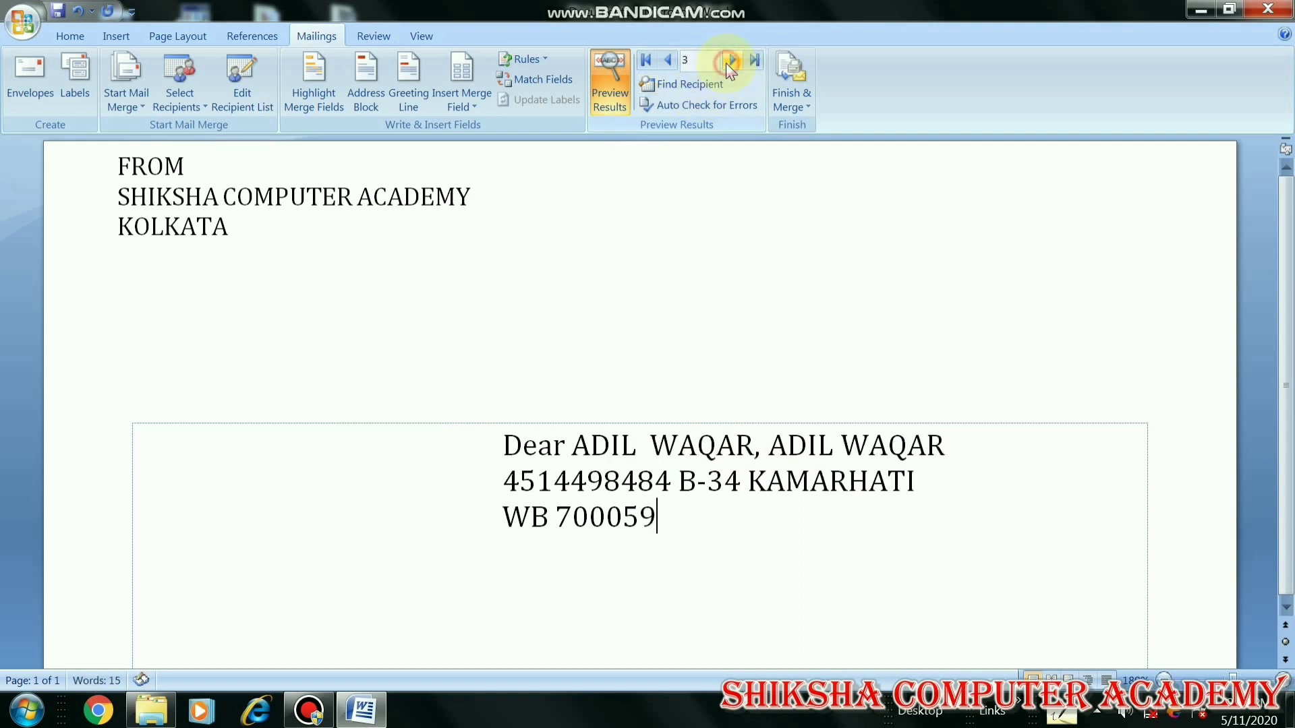
{"action": "left_click", "coordinate": [726, 63]}
{"action": "left_click", "coordinate": [726, 63]}
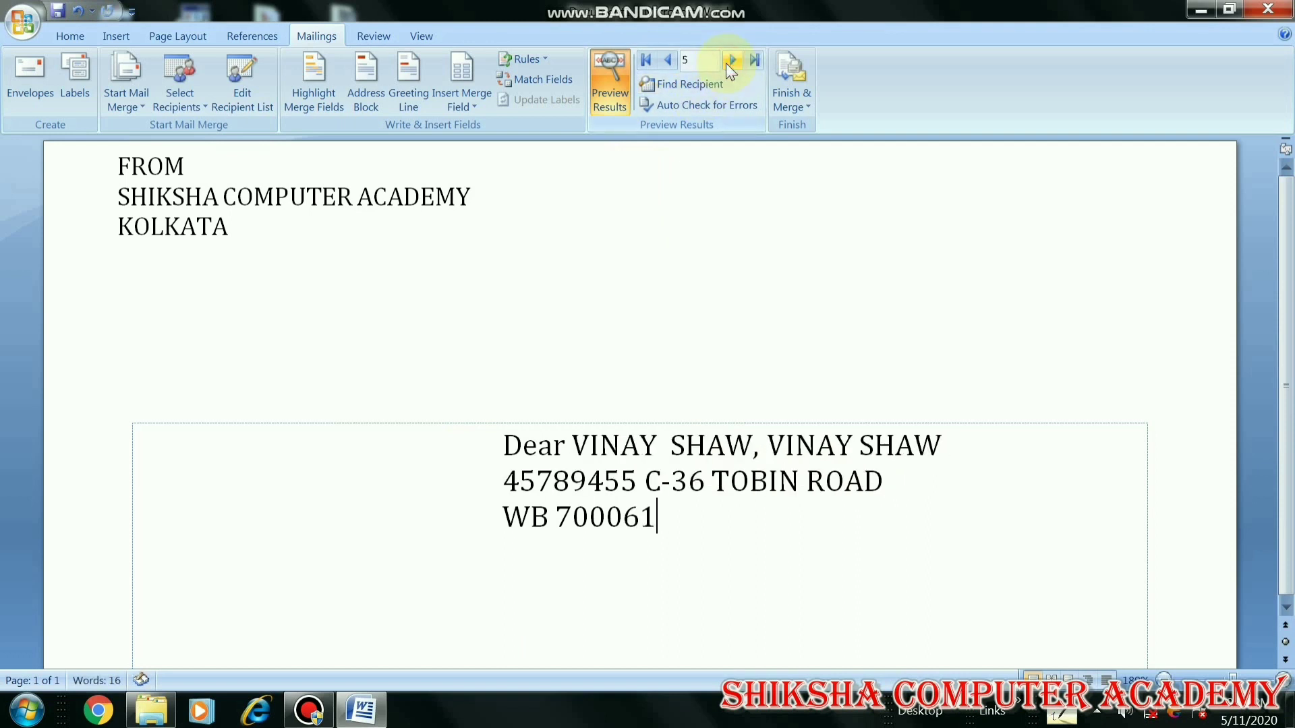
{"action": "left_click", "coordinate": [668, 61]}
{"action": "left_click", "coordinate": [668, 61]}
{"action": "left_click", "coordinate": [668, 61]}
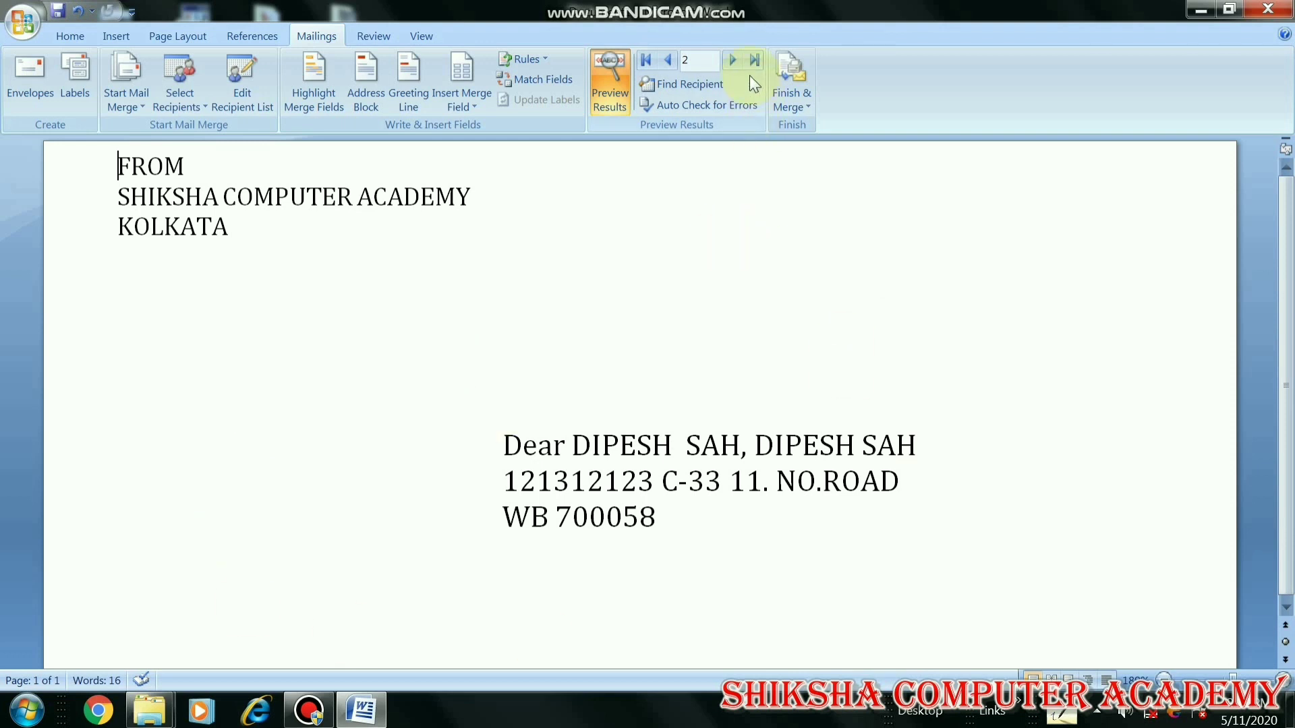
{"action": "left_click", "coordinate": [733, 60]}
{"action": "left_click", "coordinate": [733, 60]}
{"action": "left_click", "coordinate": [734, 62]}
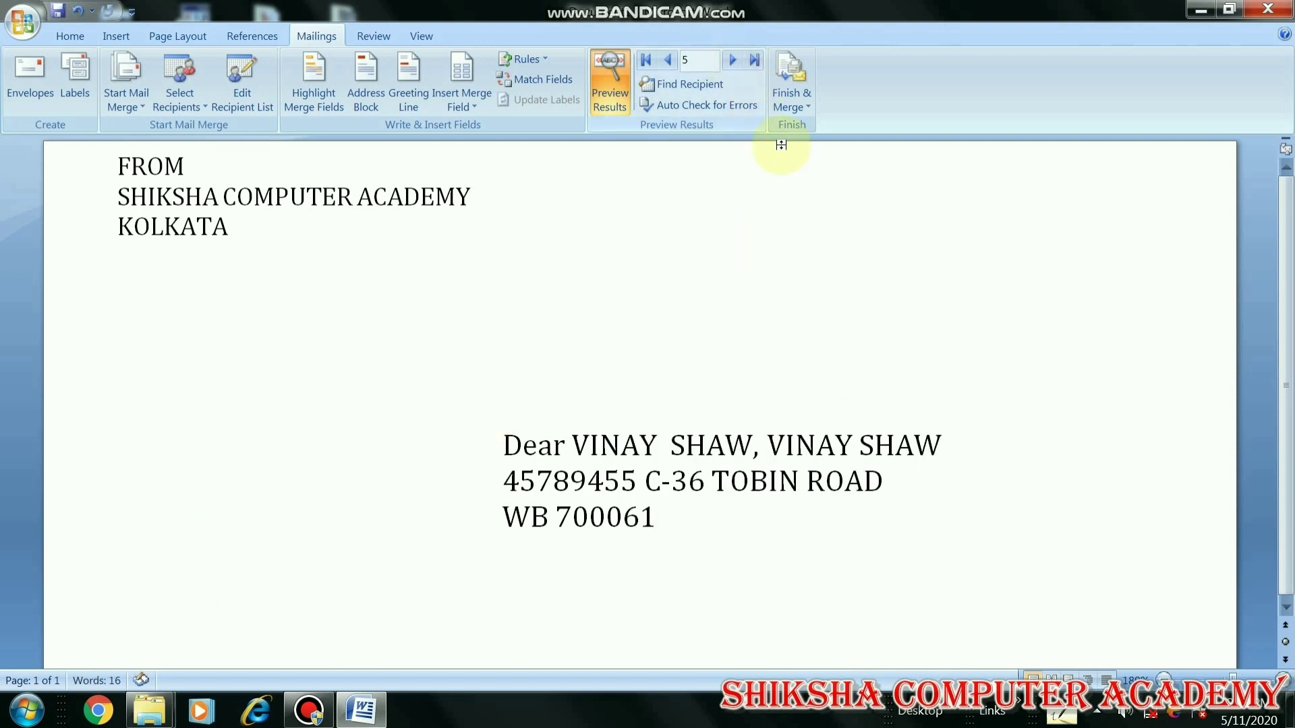
Use Finish & Merge > Edit Individual Documents to merge all records into a new document
{"action": "left_click", "coordinate": [792, 104]}
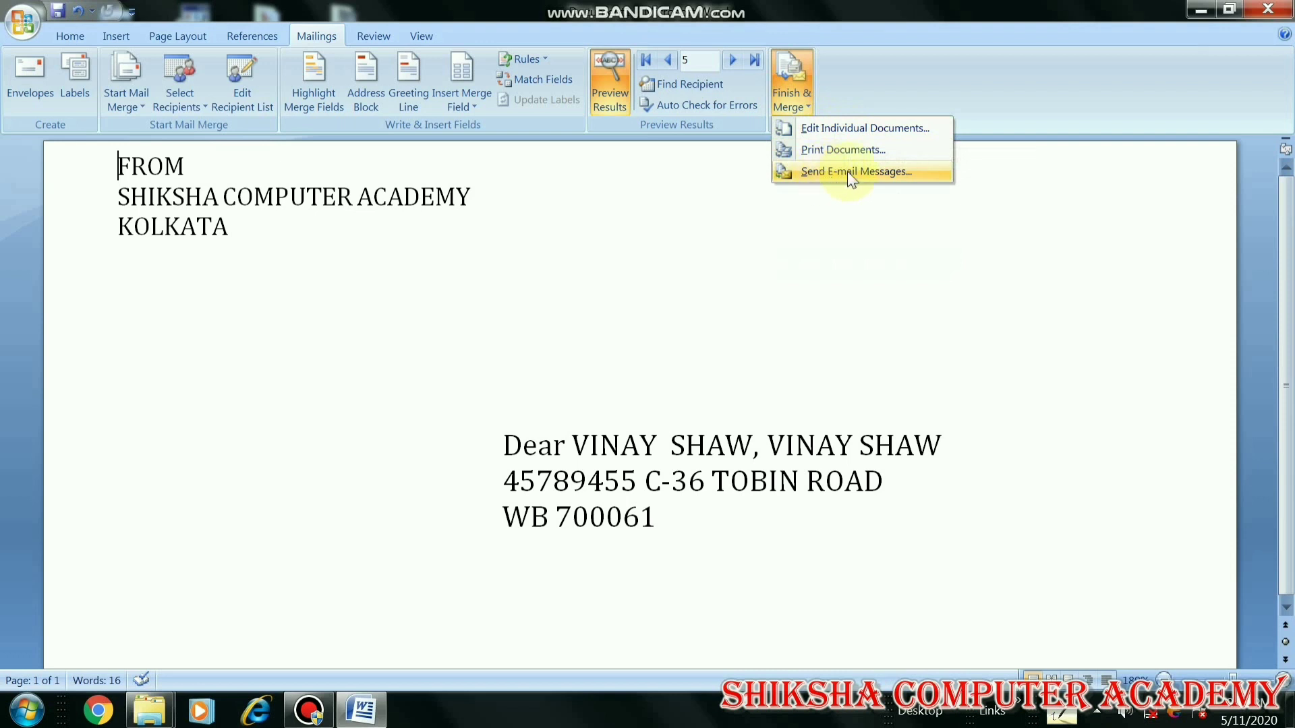
{"action": "left_click", "coordinate": [864, 134]}
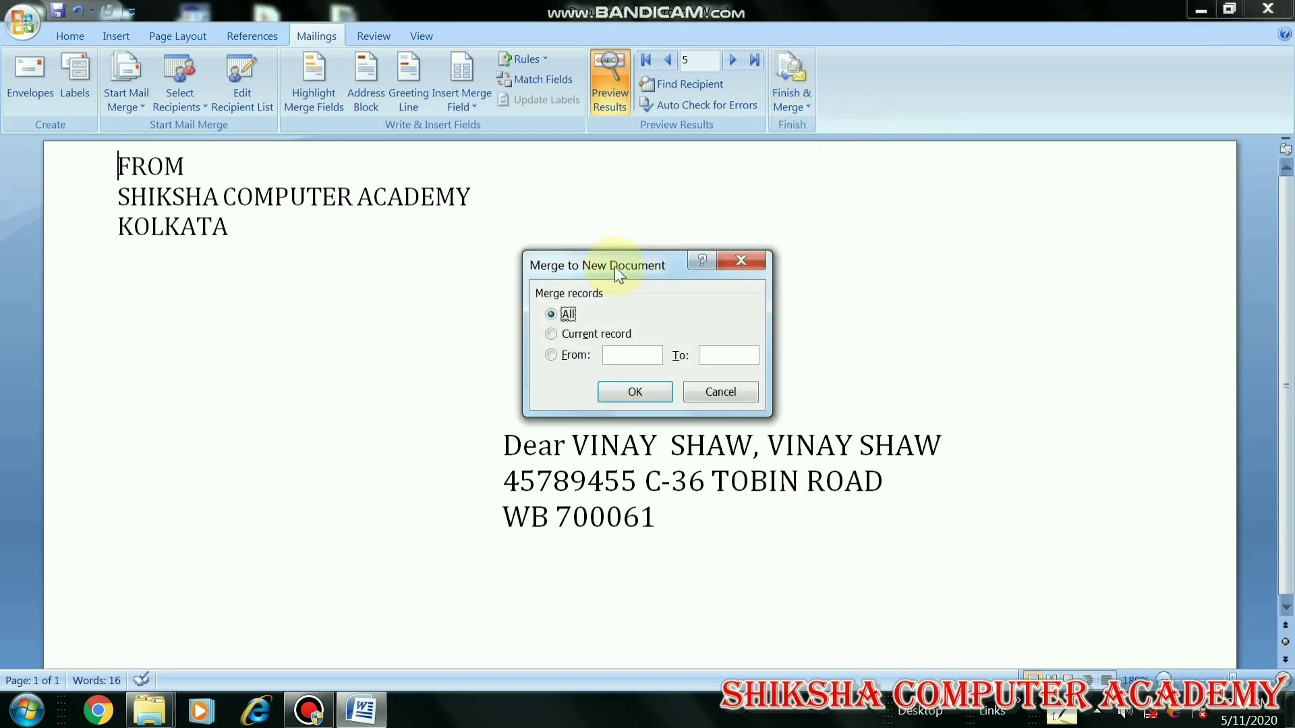
{"action": "left_click_drag", "start_coordinate": [616, 267], "coordinate": [681, 189]}
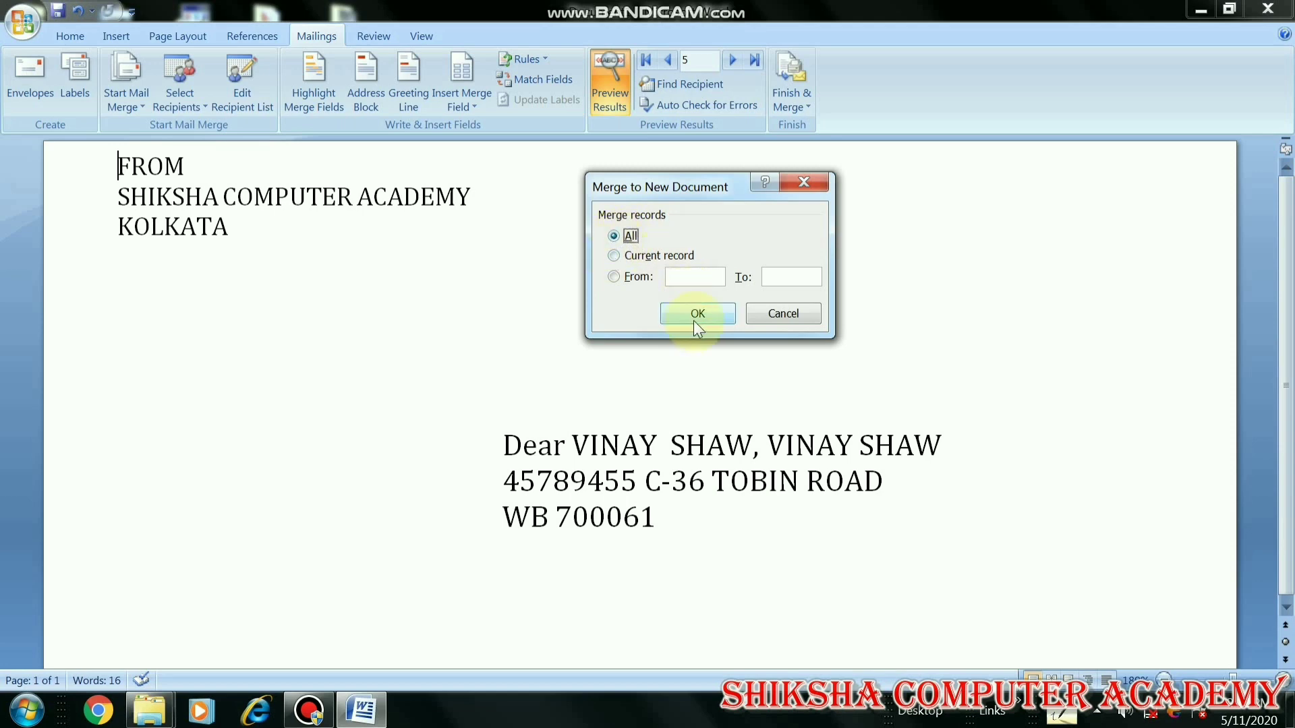
{"action": "left_click", "coordinate": [695, 319]}
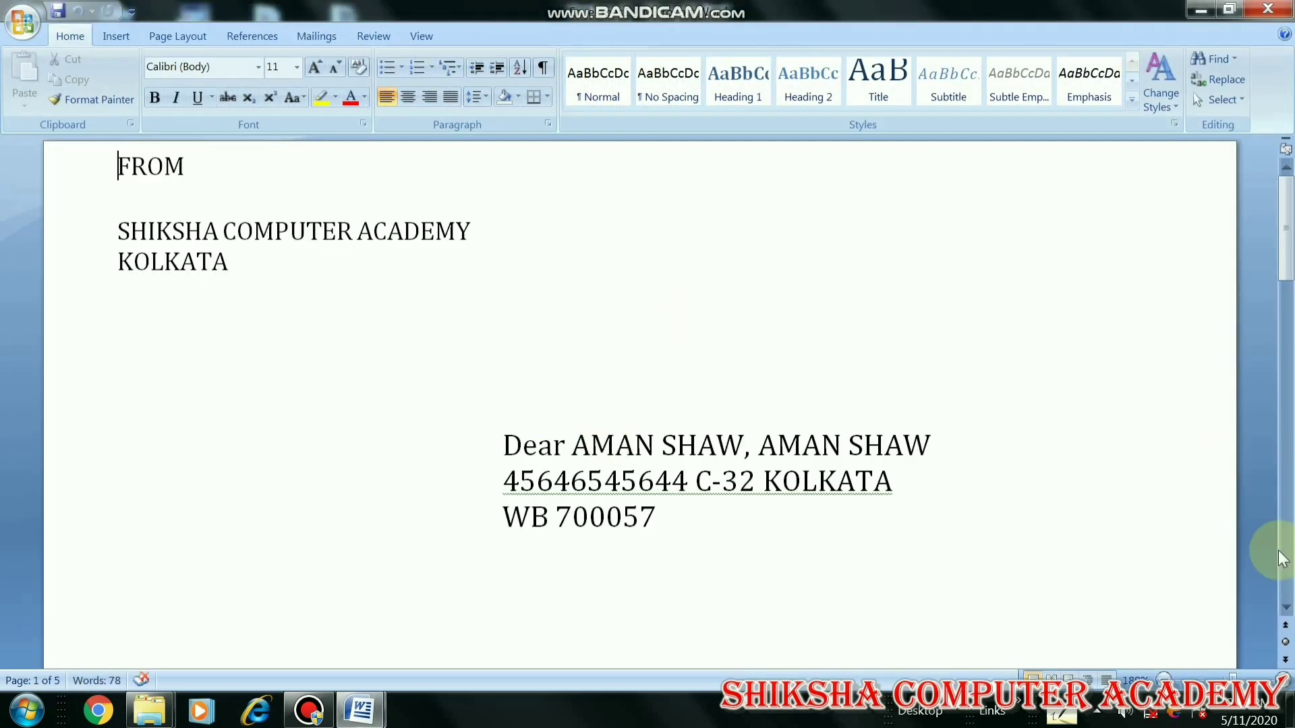
Zoom out the merged document to view several recipient envelopes side by side
{"action": "left_click", "coordinate": [1164, 680]}
{"action": "left_click", "coordinate": [1163, 679]}
{"action": "left_click", "coordinate": [1163, 679]}
{"action": "left_click", "coordinate": [1163, 679]}
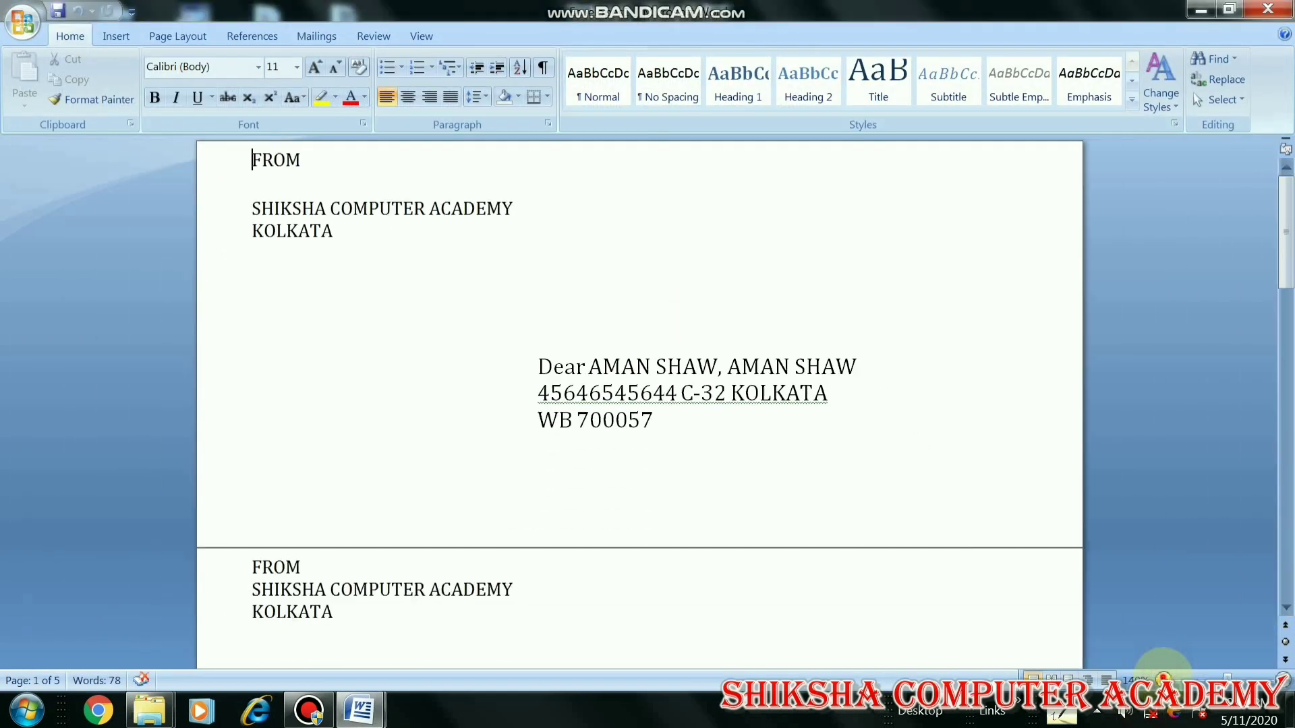
{"action": "left_click", "coordinate": [1164, 679]}
{"action": "left_click", "coordinate": [1164, 679]}
{"action": "left_click", "coordinate": [1163, 680]}
{"action": "left_click", "coordinate": [1163, 679]}
{"action": "left_click", "coordinate": [1163, 680]}
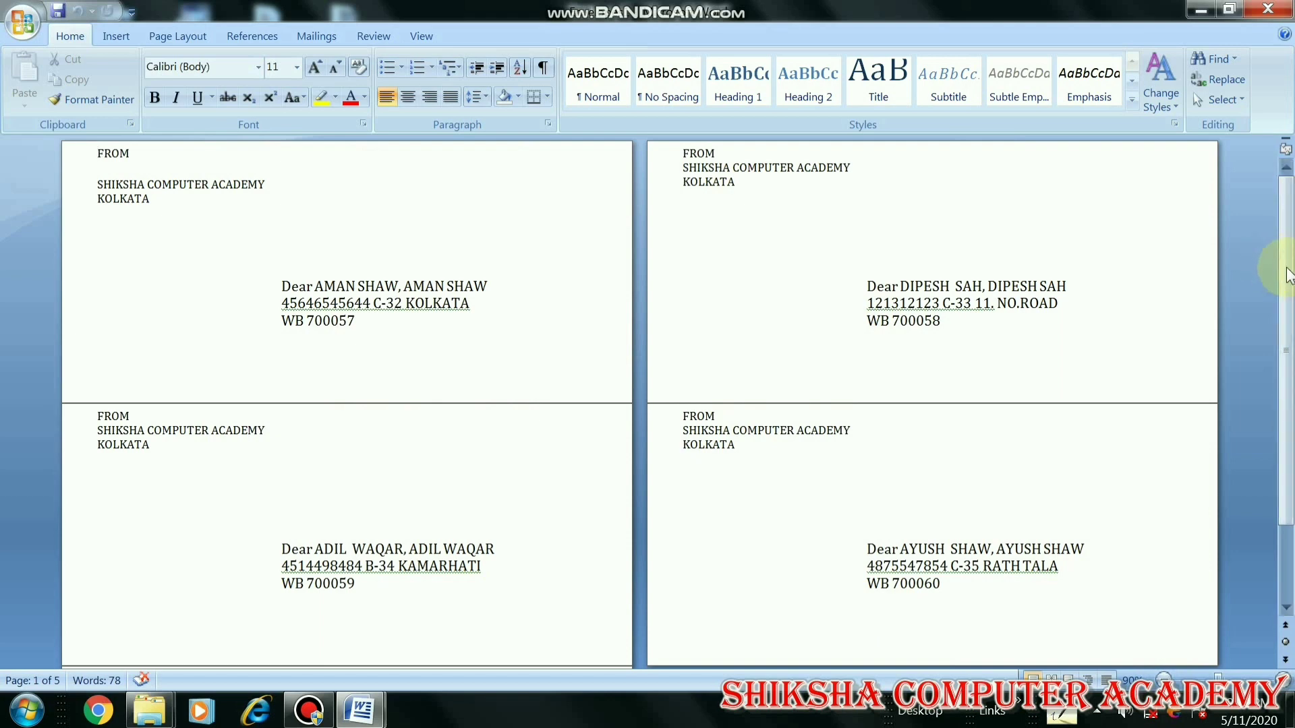
{"action": "left_click_drag", "start_coordinate": [1288, 273], "coordinate": [971, 229]}
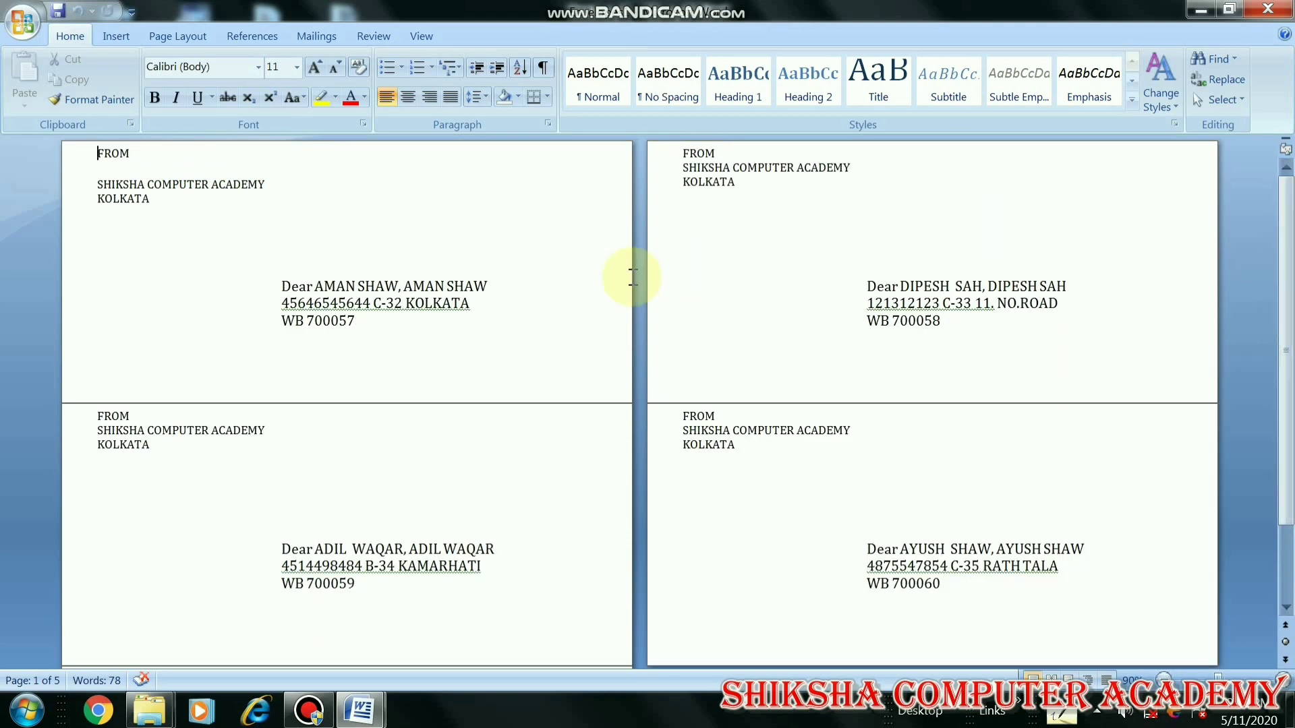